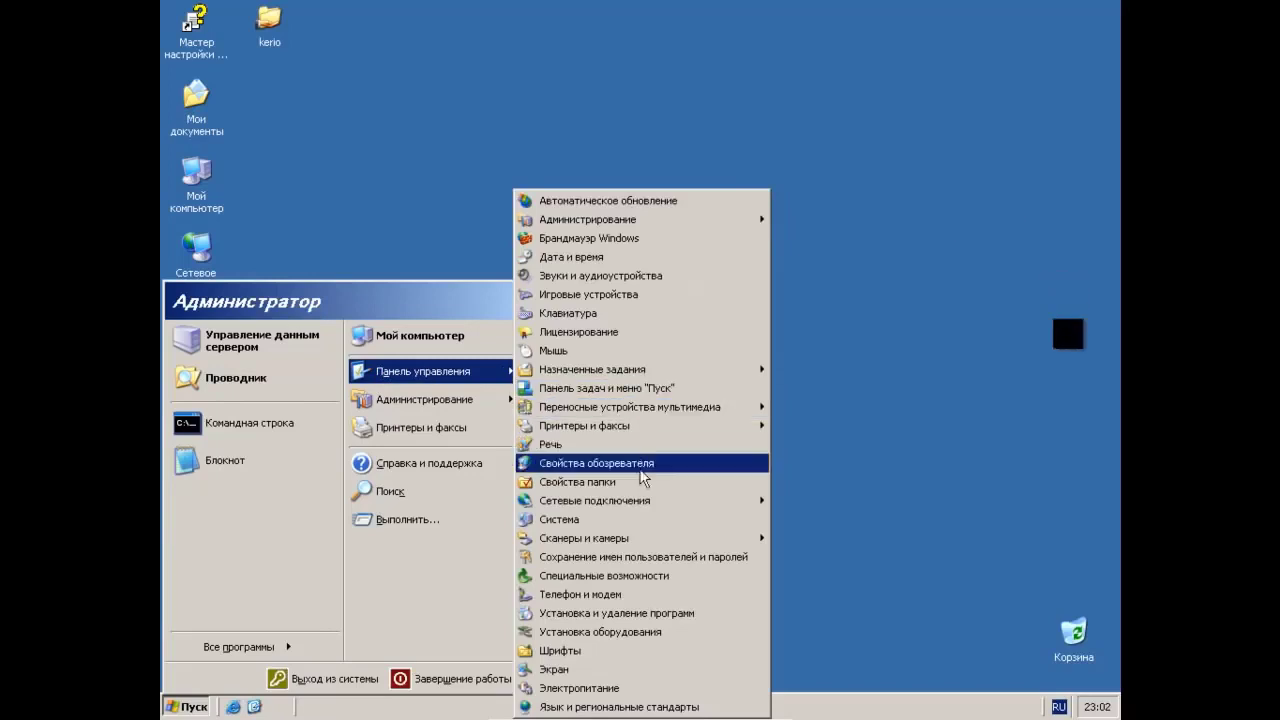
- Open the network connections folder and place desktop shortcuts to both local area connections below Internet Explorer
left_click(633, 500)
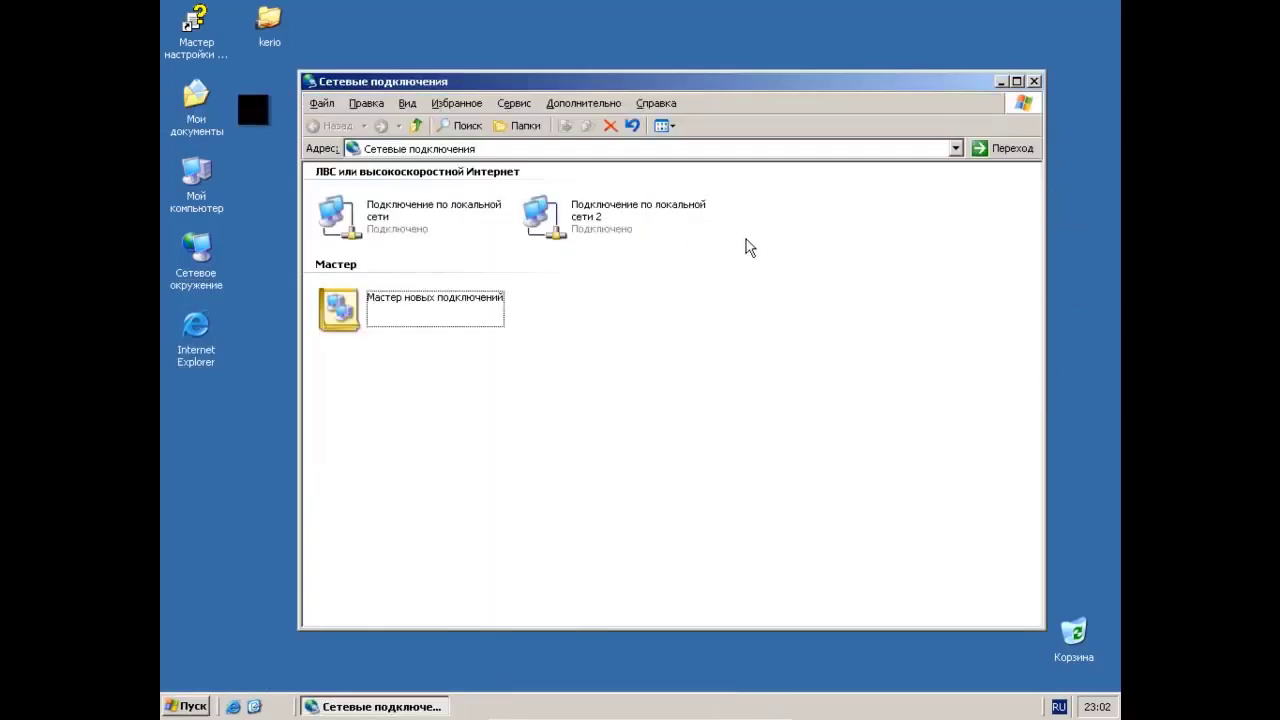
left_click_drag(749, 246, 400, 205)
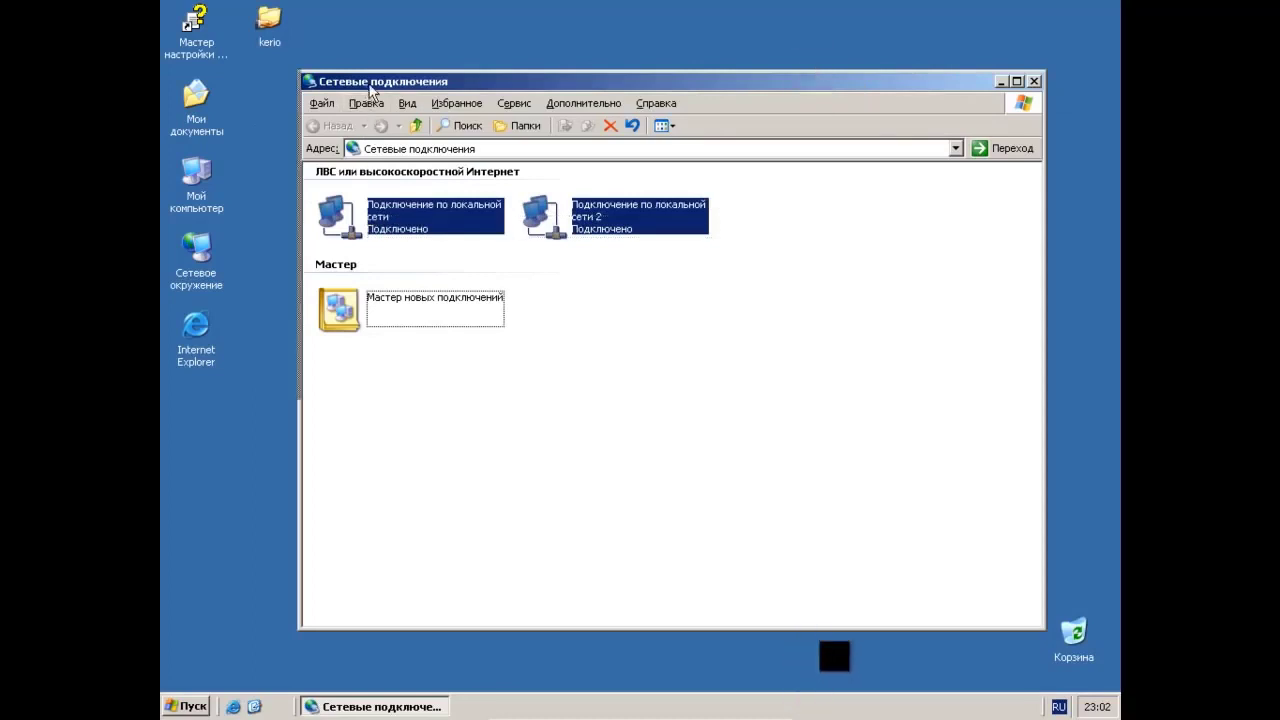
left_click_drag(368, 86, 626, 112)
left_click_drag(590, 244, 293, 370)
left_click_drag(282, 428, 210, 425)
left_click(262, 485)
left_click_drag(262, 485, 196, 482)
left_click(203, 440)
double_click(203, 440)
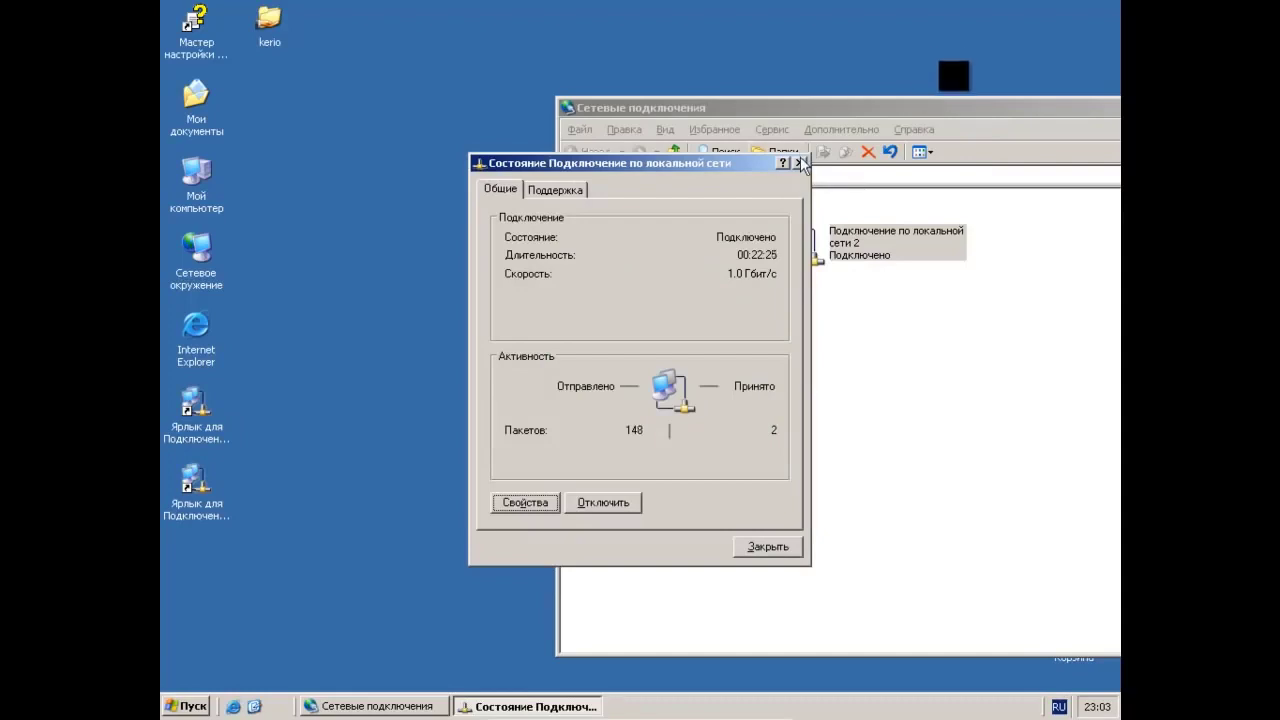
key("Escape")
- Rename the desktop shortcut of the first local area connection to "Интернет"
left_click(222, 440)
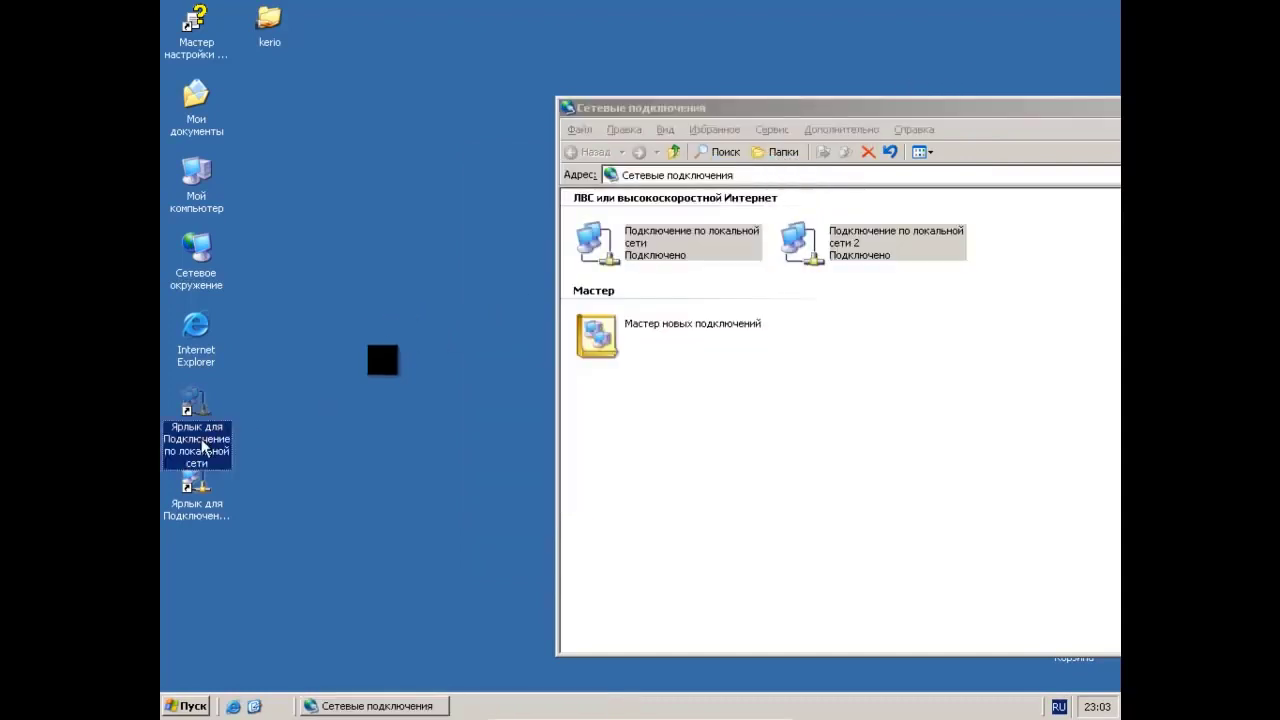
left_click(224, 440)
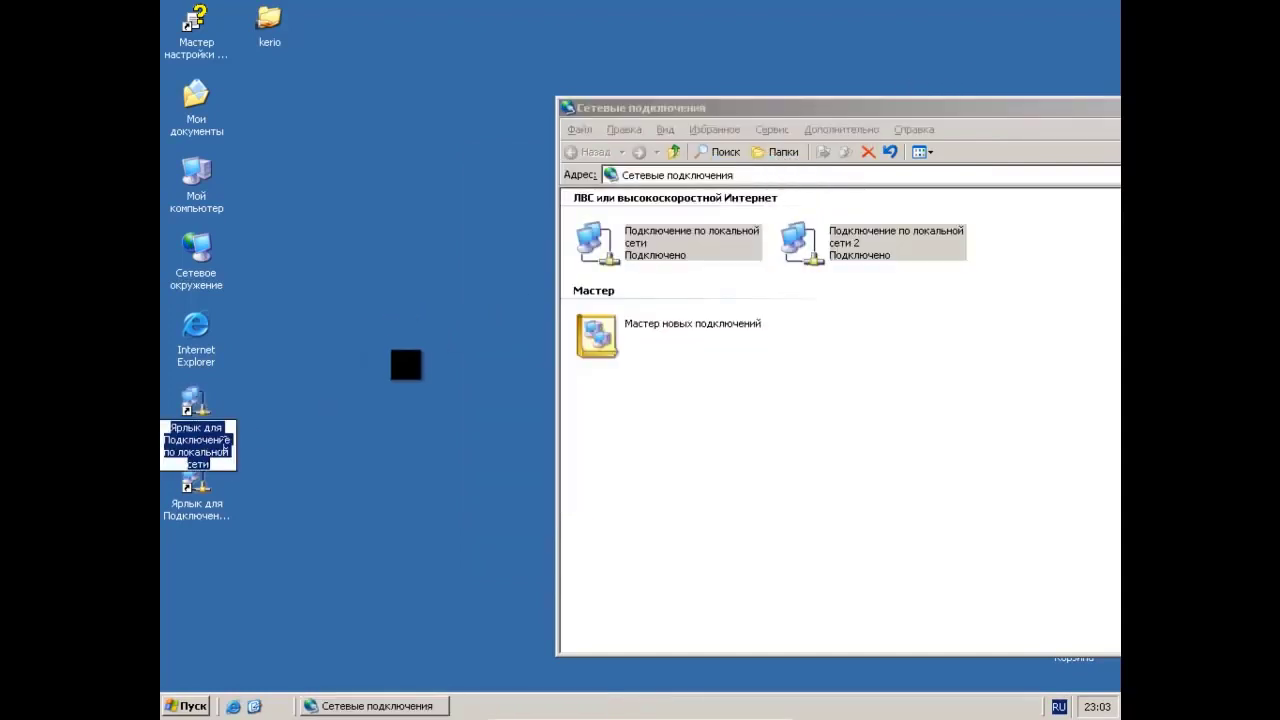
type("Интерне")
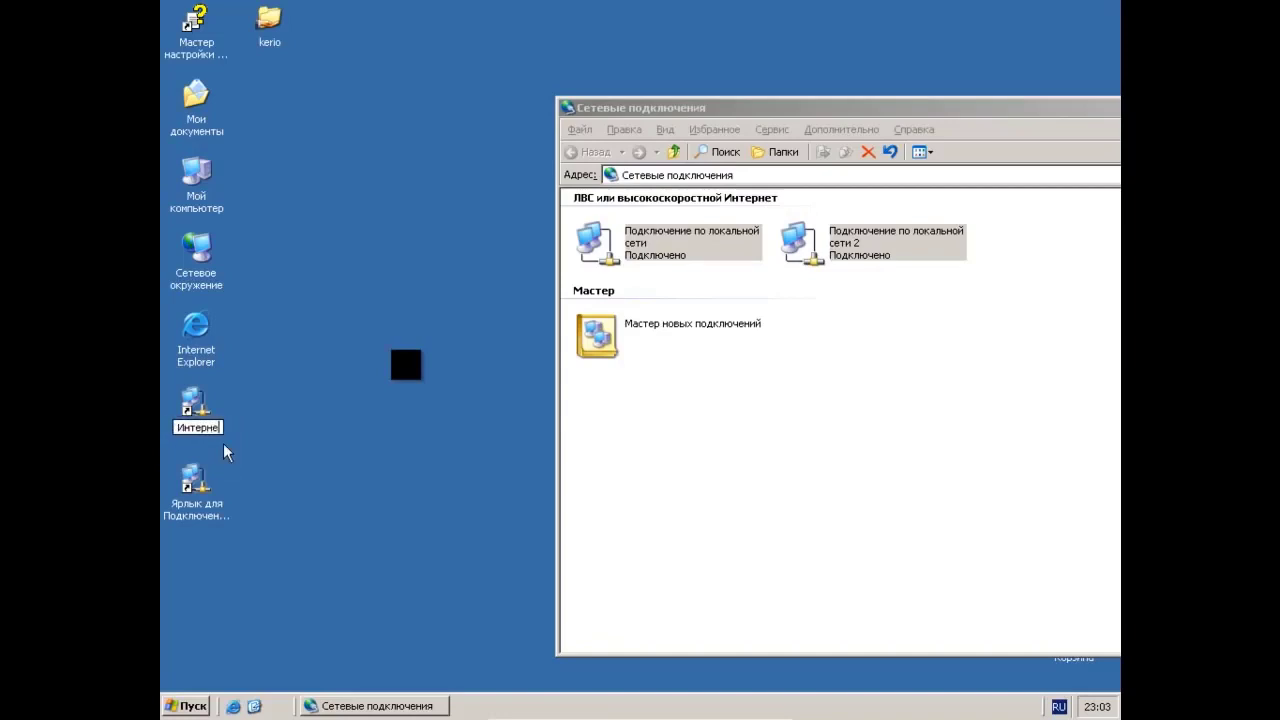
type("т")
key("Return")
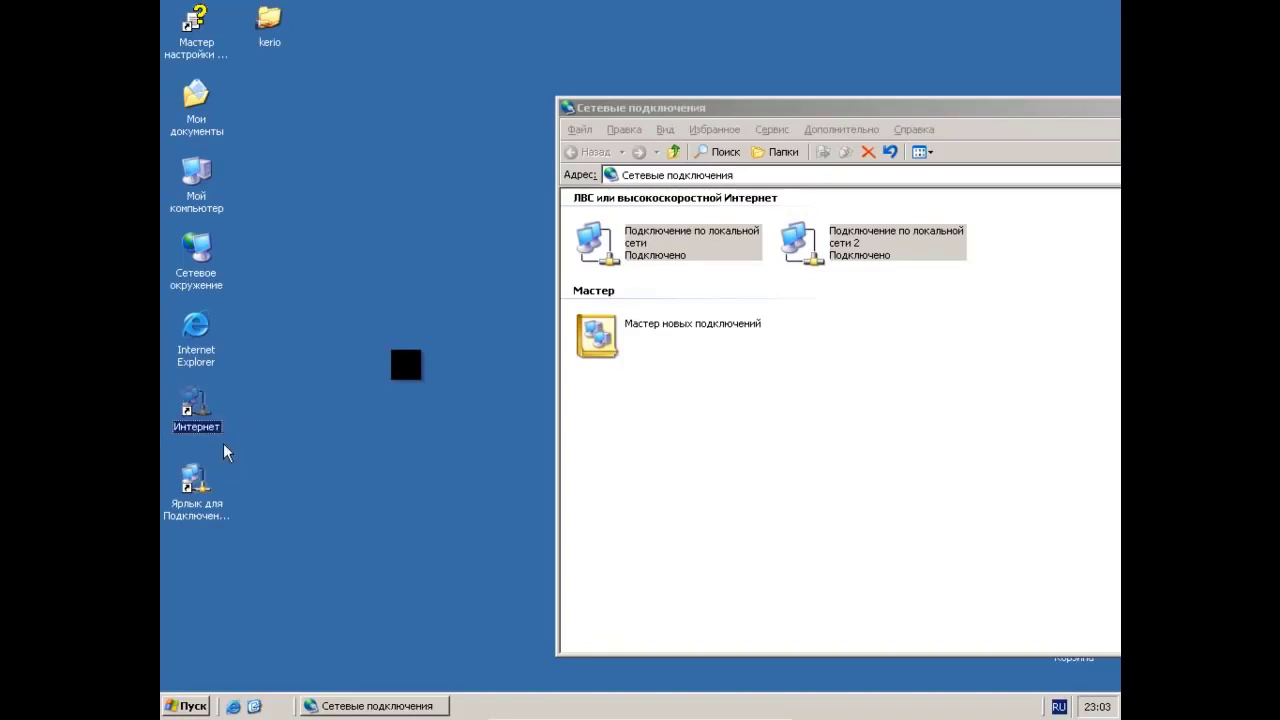
- Rename the desktop shortcut of local area connection 2 to "Сеть"
left_click(198, 518)
left_click(198, 518)
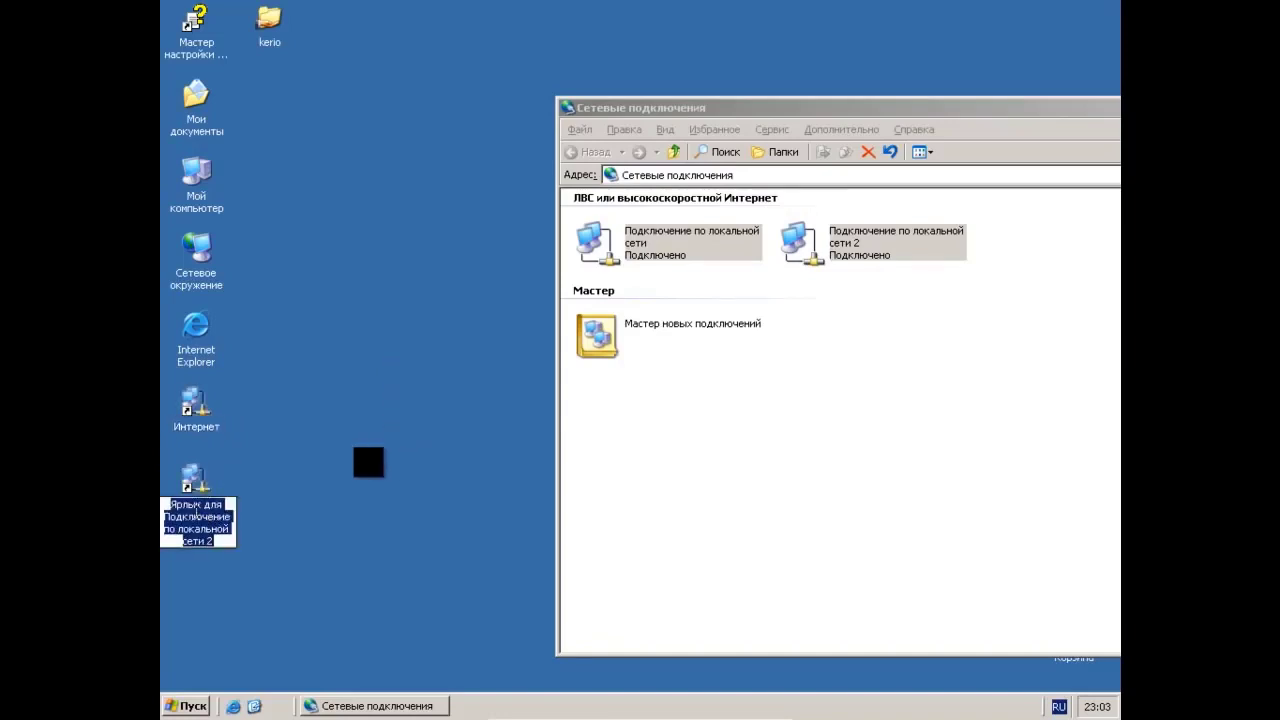
type("Сеть")
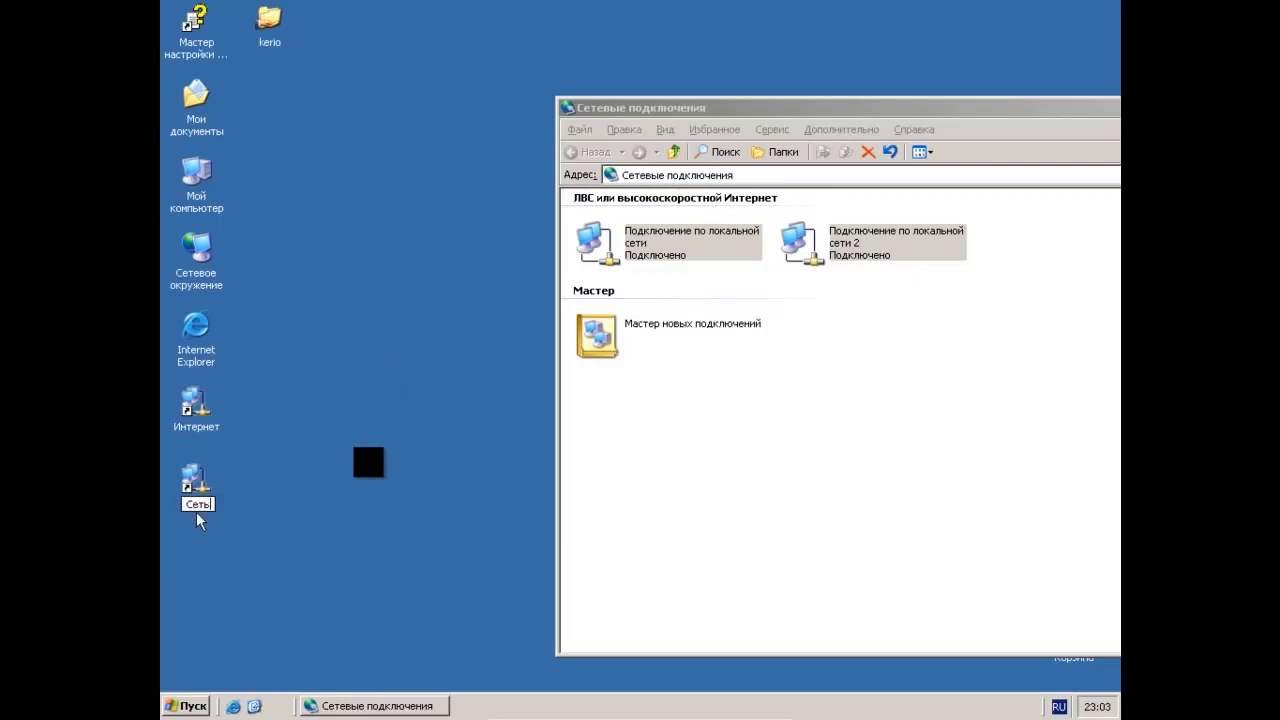
key("Return")
- Enable the notification-area icon for the "Интернет" connection and open its TCP/IP properties
left_click(195, 423)
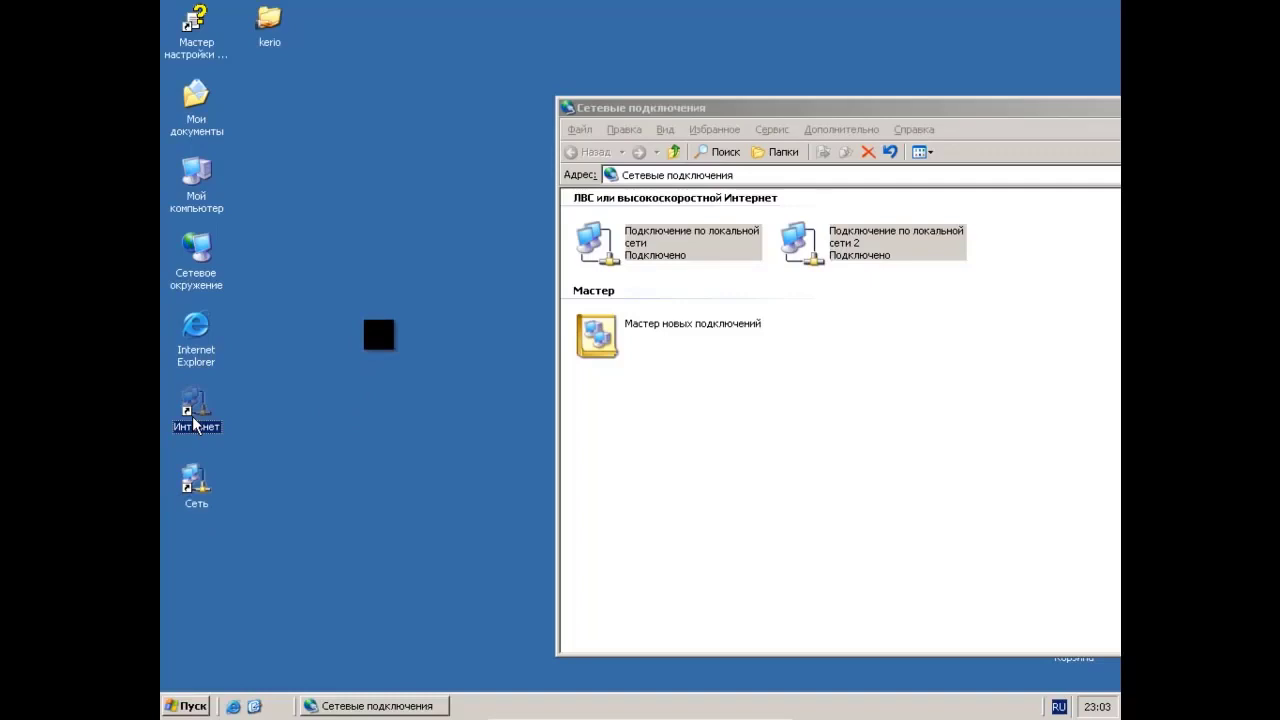
double_click(195, 423)
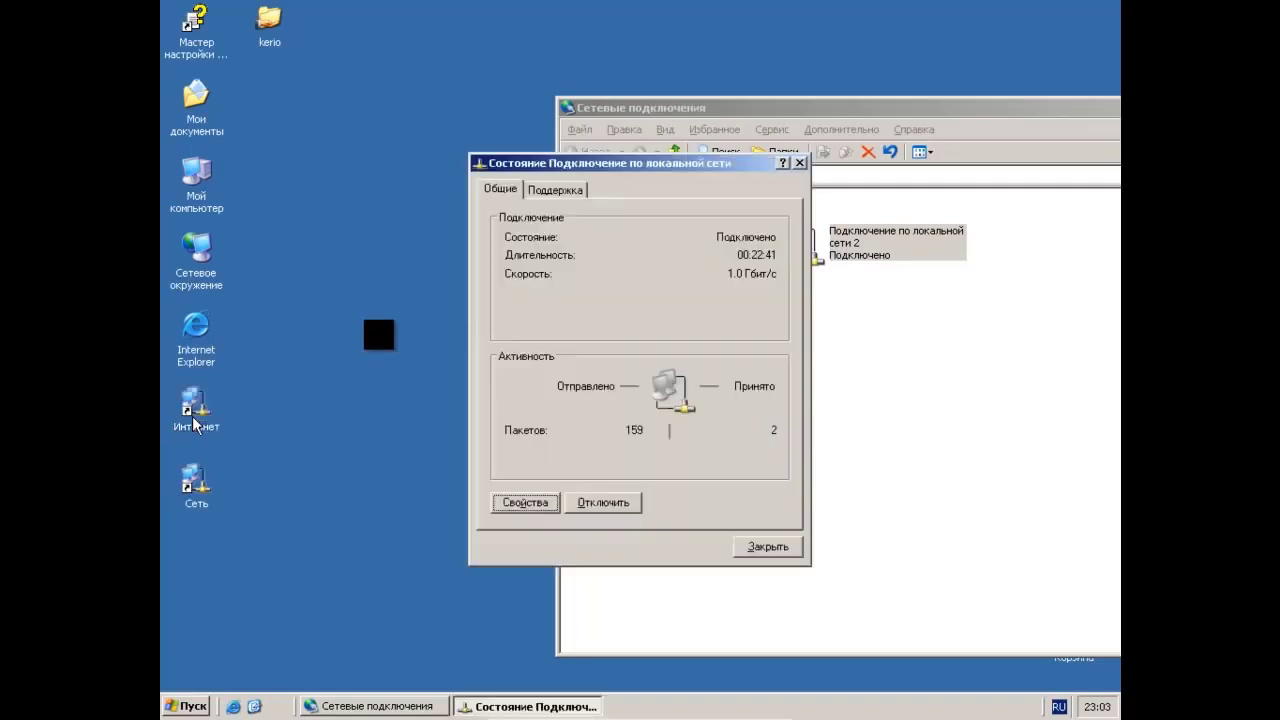
left_click(544, 510)
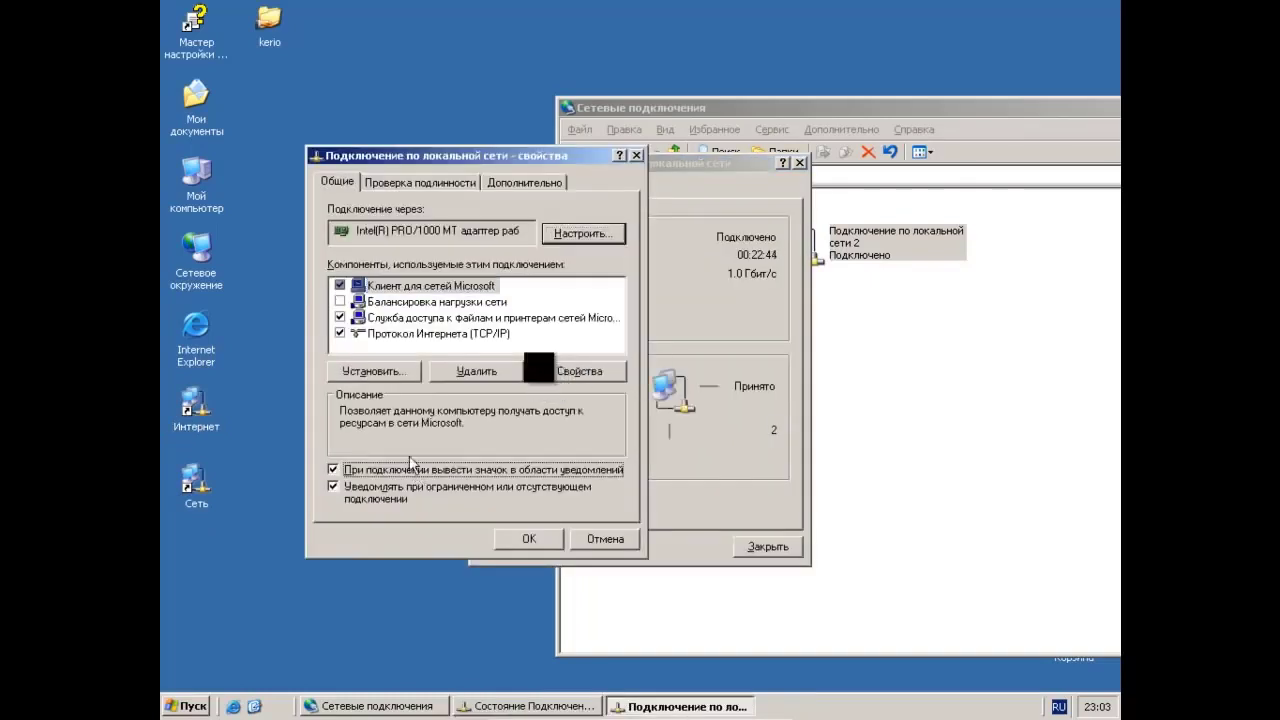
left_click(398, 334)
left_click(562, 371)
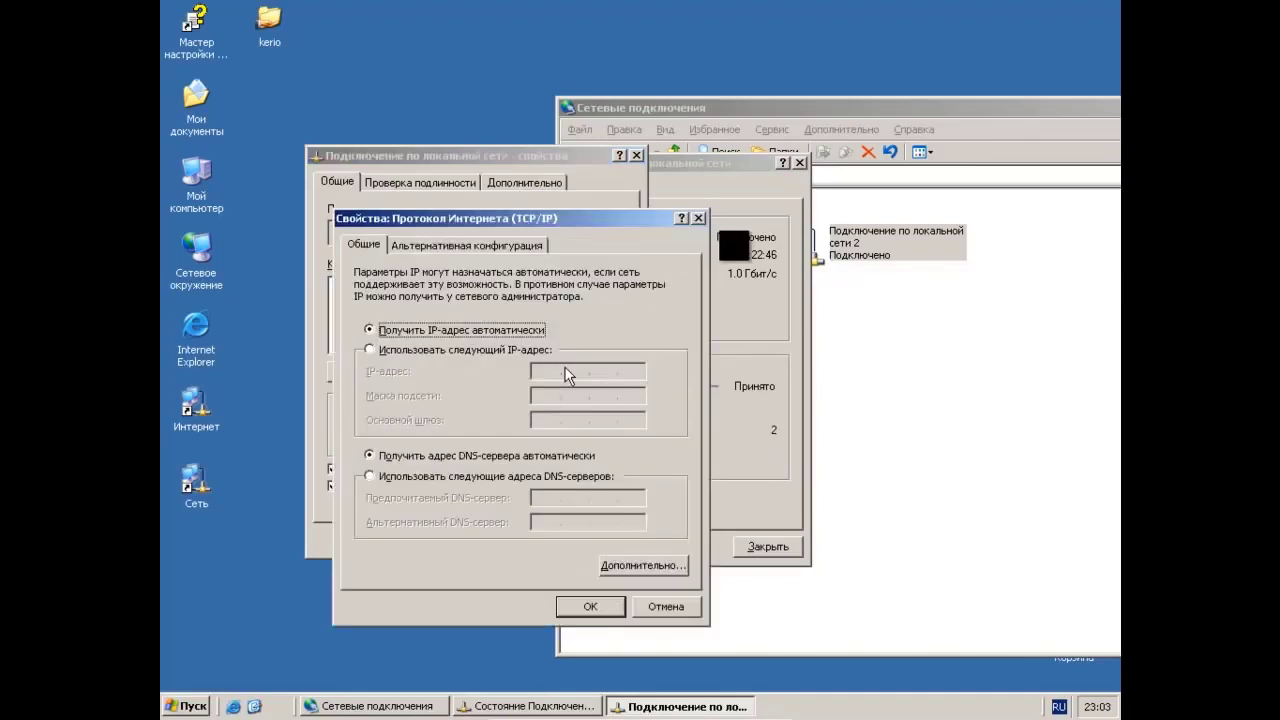
- Assign static IP 192.168.1.85, mask 255.255.255.0, gateway and preferred DNS 192.168.1.200 to the connection, and close its dialogs
left_click(371, 349)
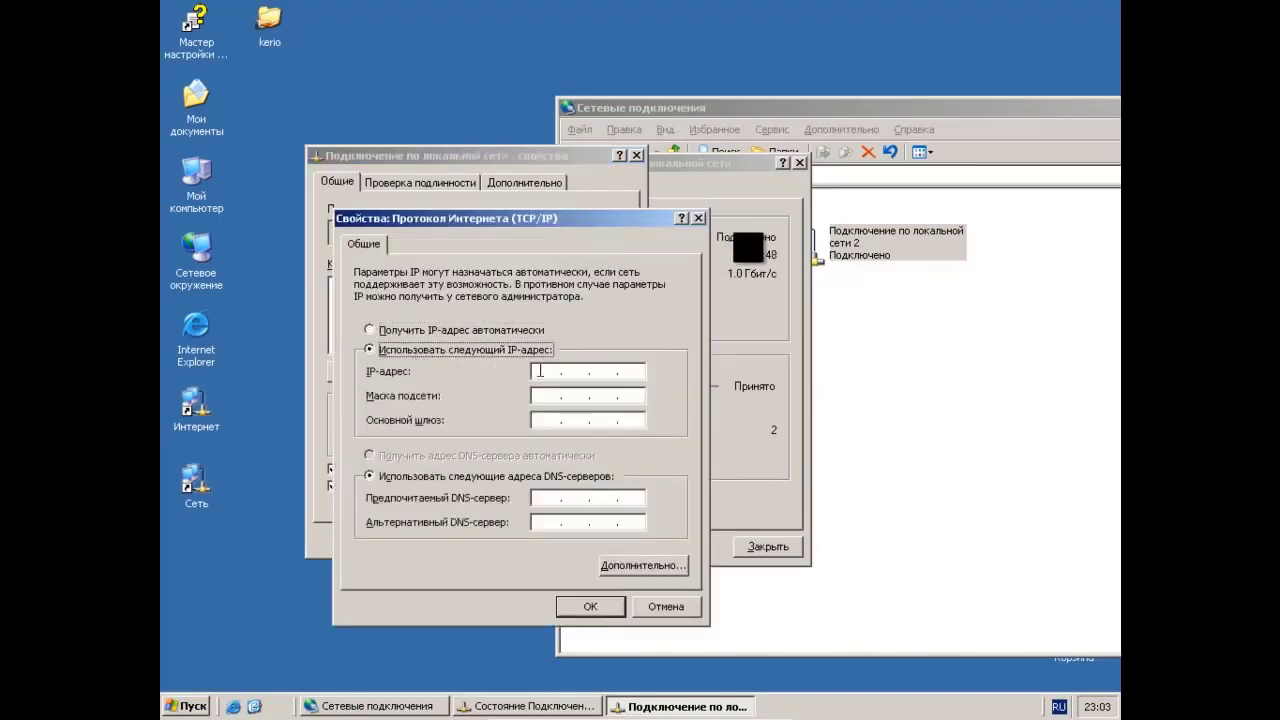
left_click(540, 371)
type("1")
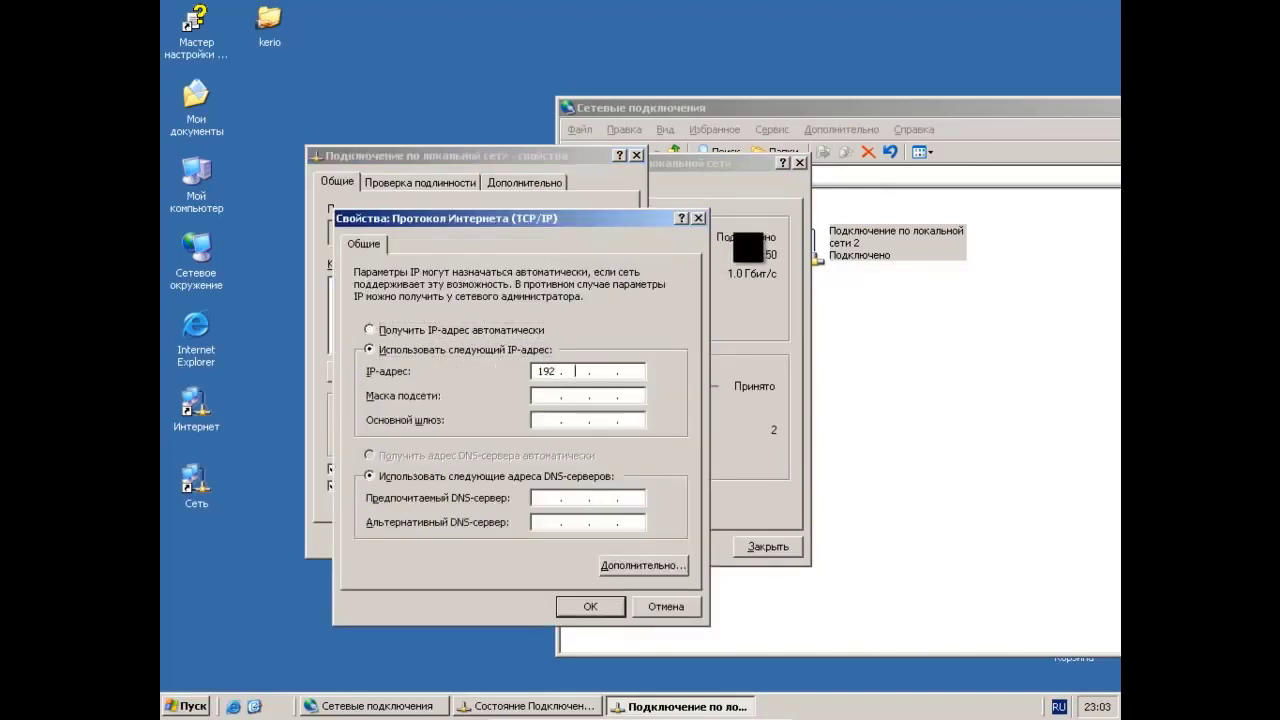
type("92 . 168")
left_click(545, 396)
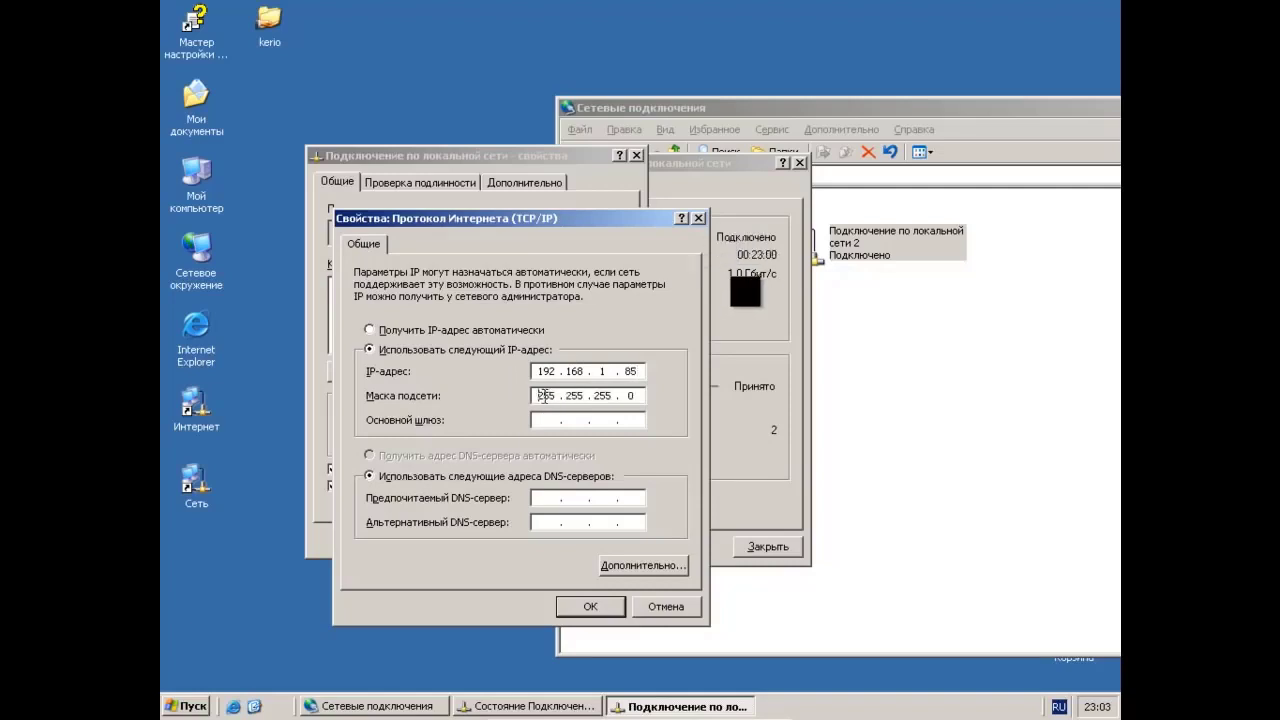
left_click(543, 421)
type("1")
type("92 . 168 . 1 . 200")
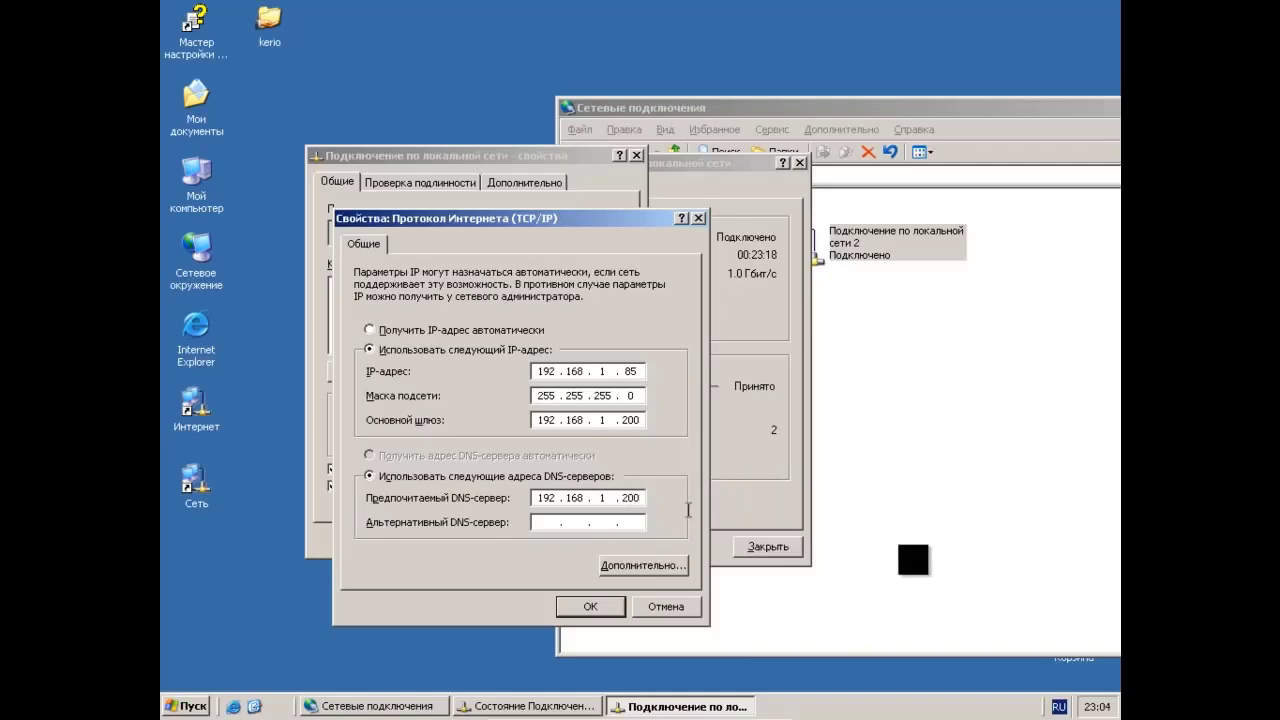
left_click(610, 606)
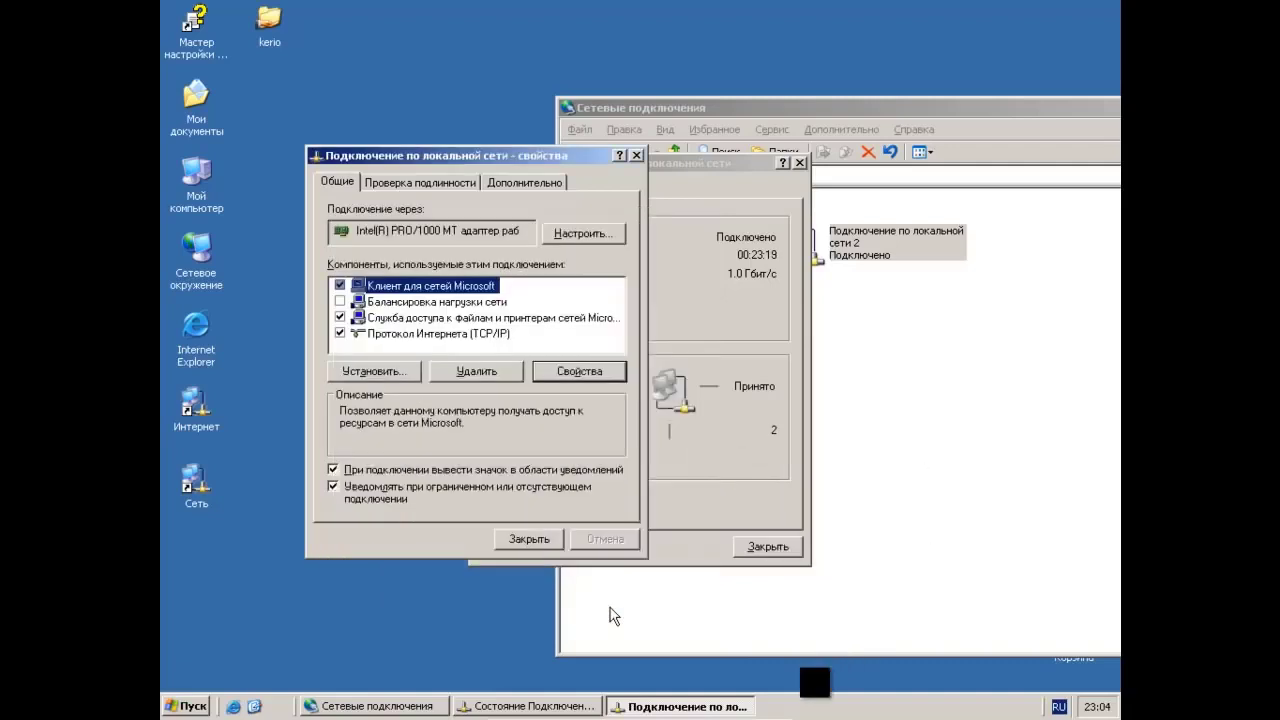
left_click(540, 537)
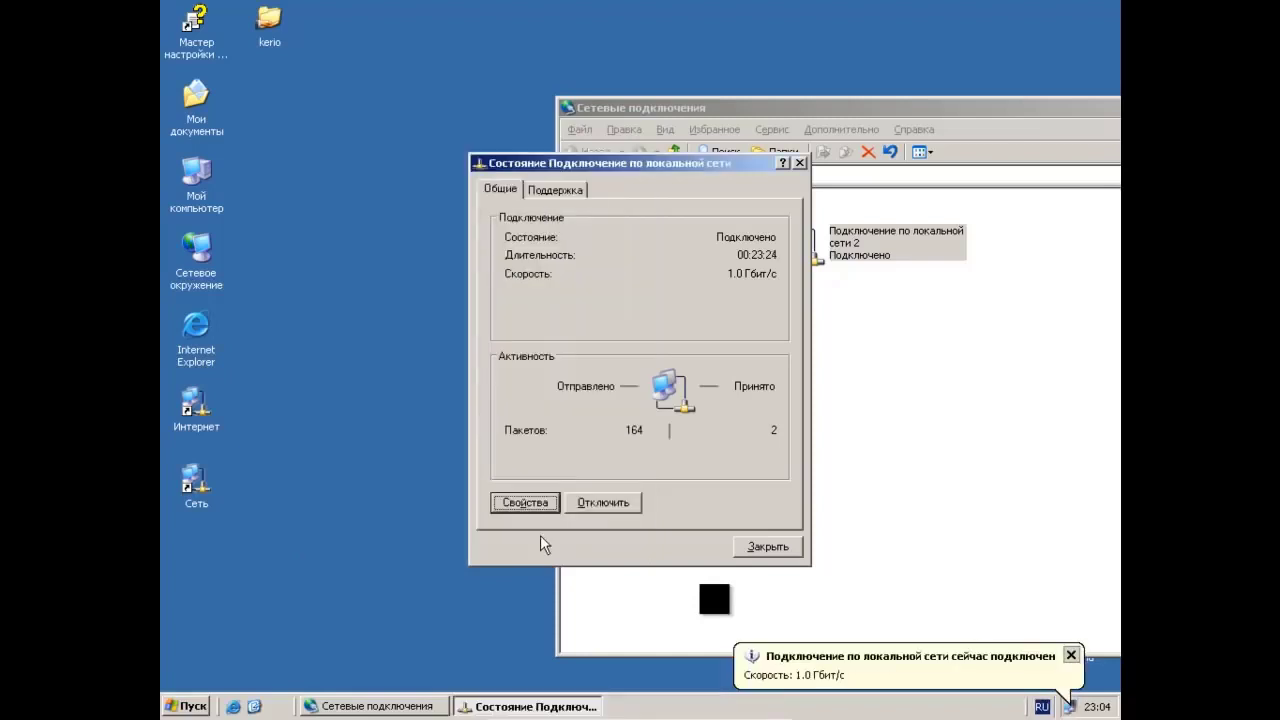
left_click(766, 546)
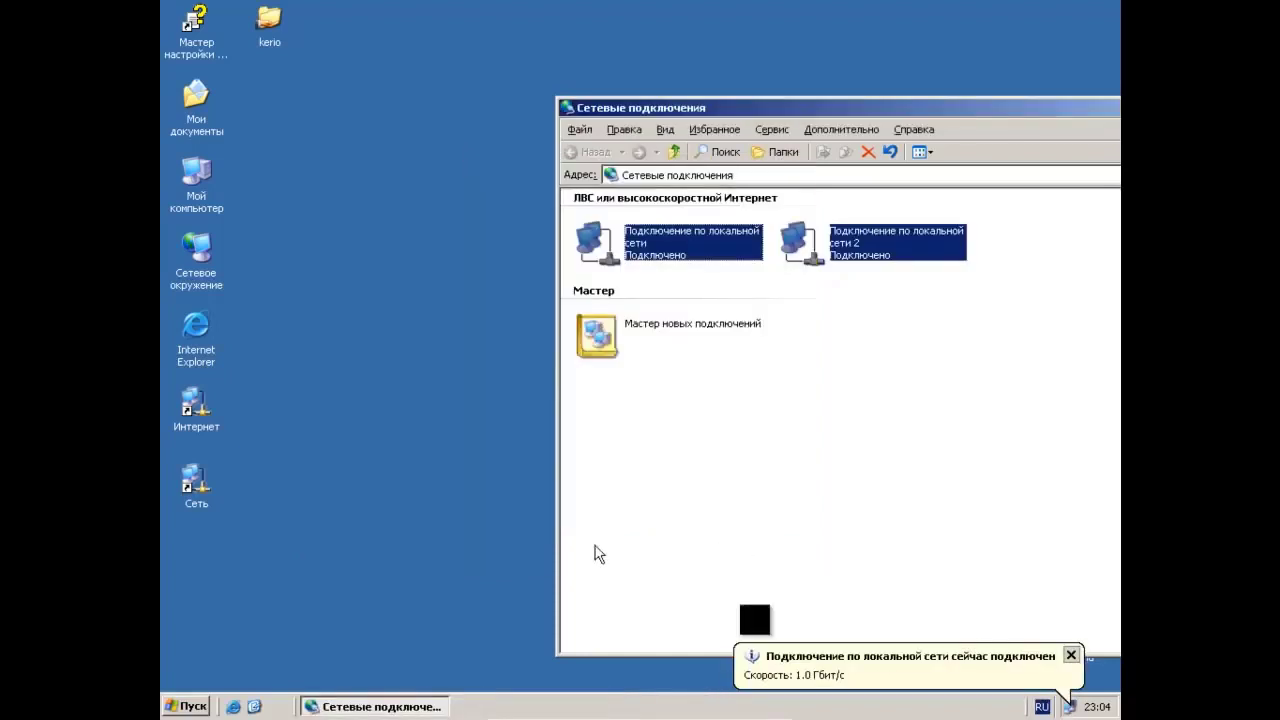
- Open the status of the "Сеть" connection and close the network connections folder behind it
double_click(195, 482)
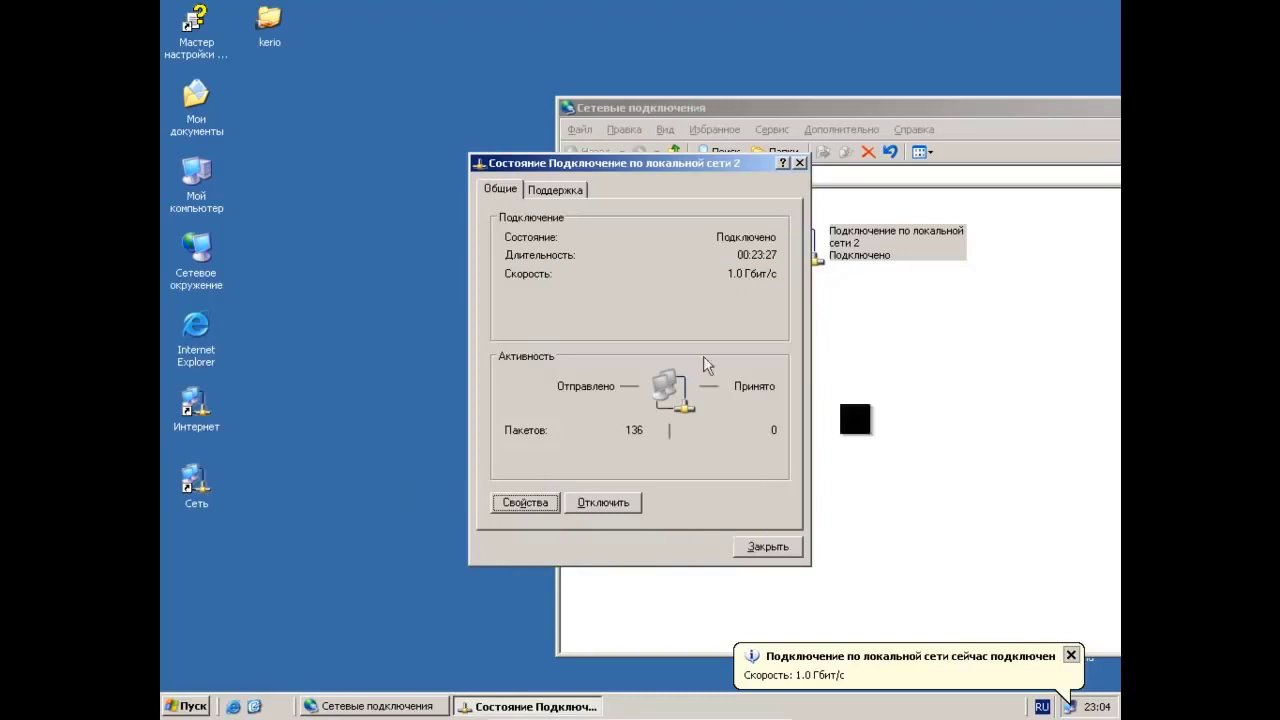
left_click_drag(903, 111, 604, 152)
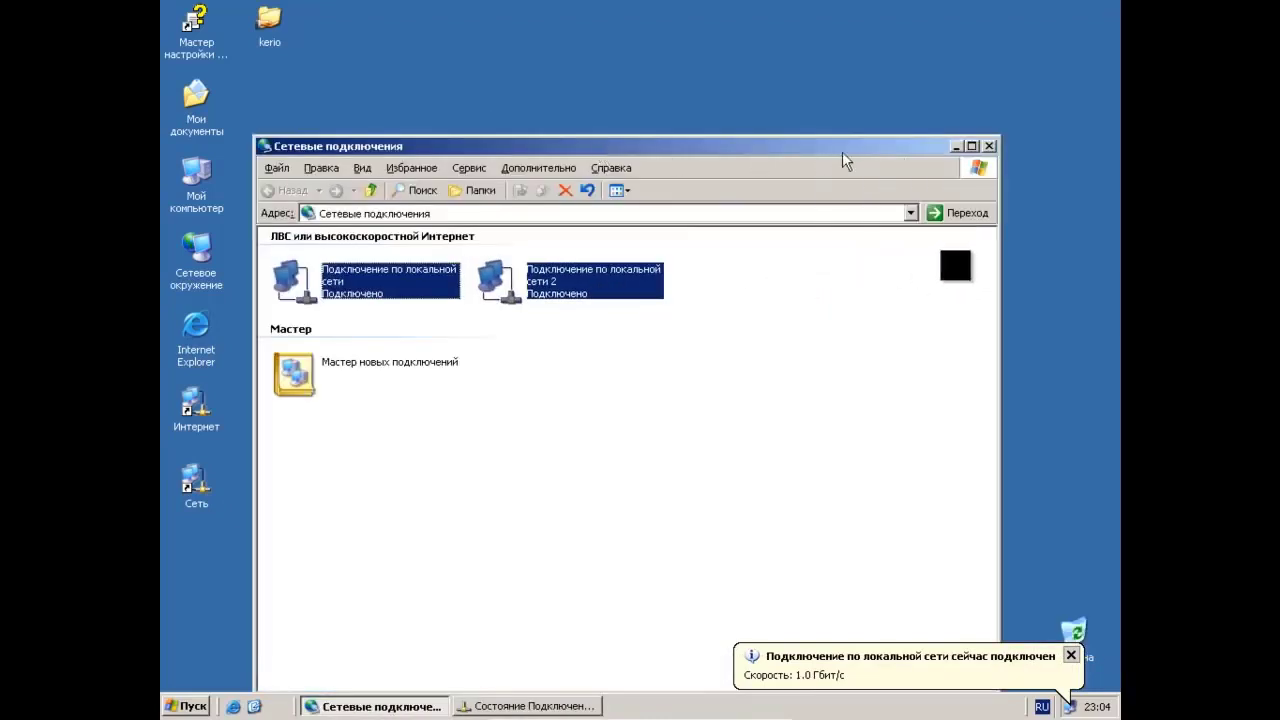
left_click(988, 150)
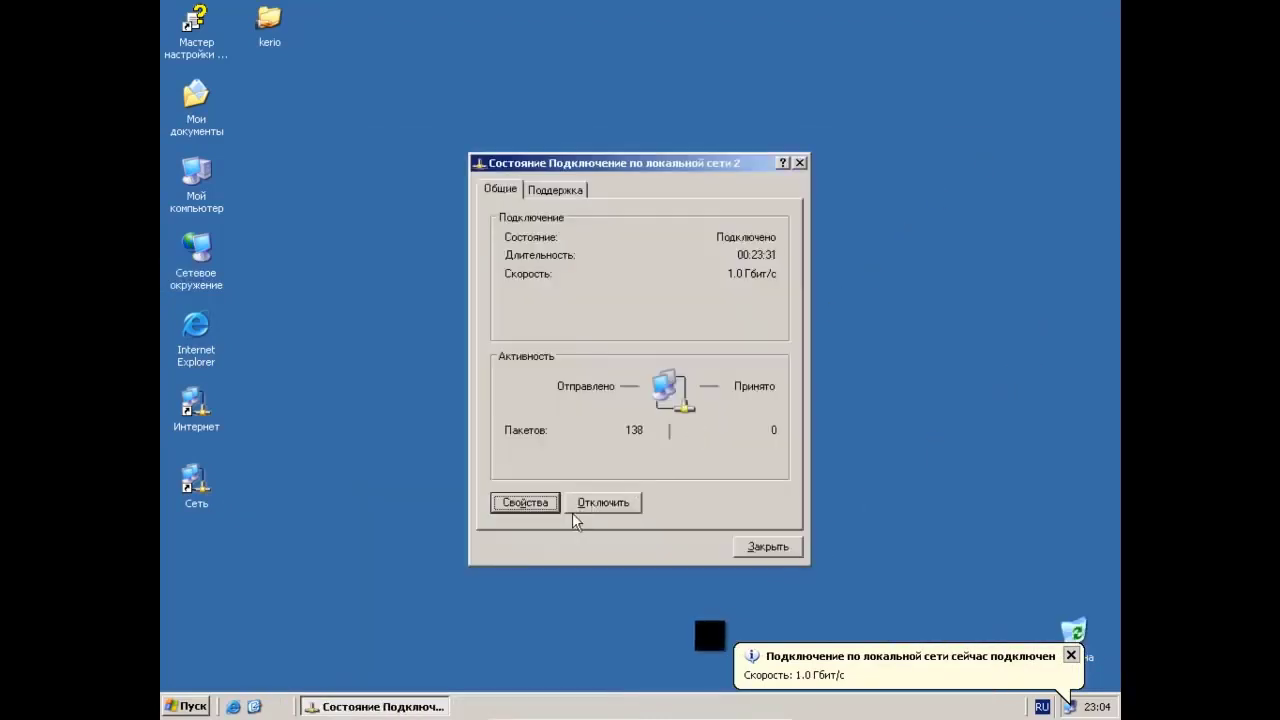
- Enable the notification-area icon for local area connection 2 and open its TCP/IP properties
left_click(533, 505)
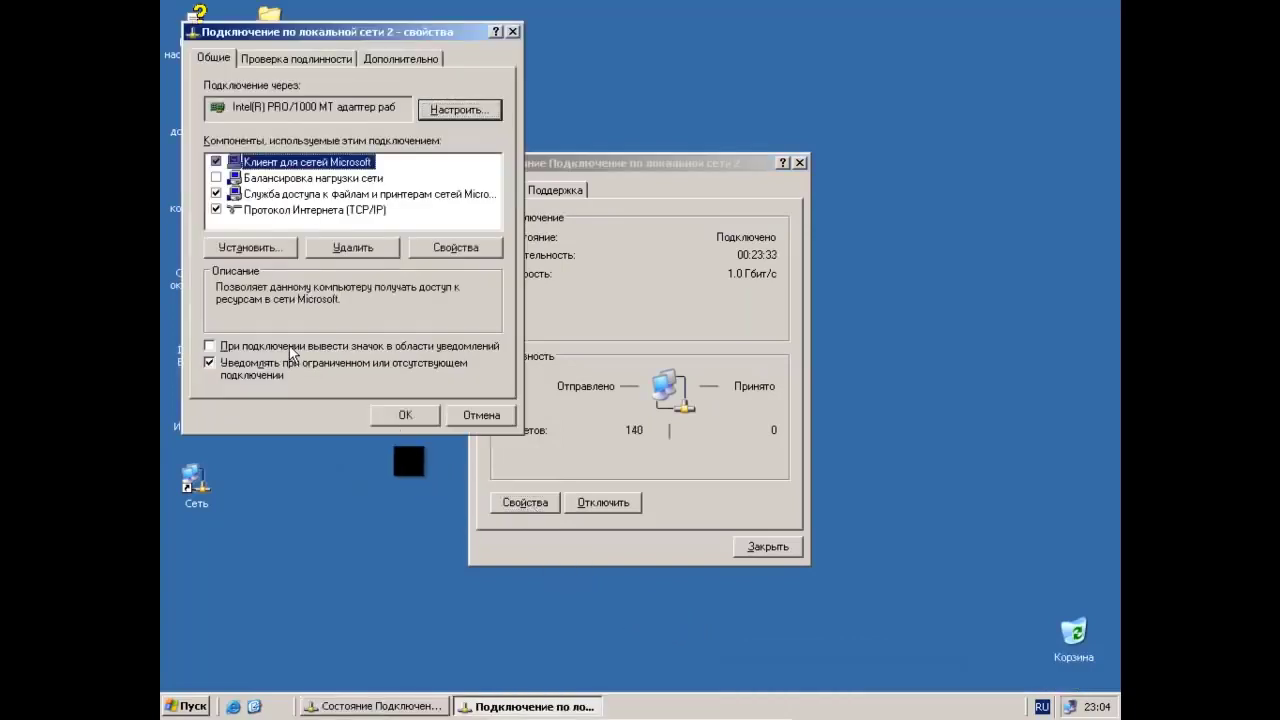
left_click(210, 345)
left_click(353, 210)
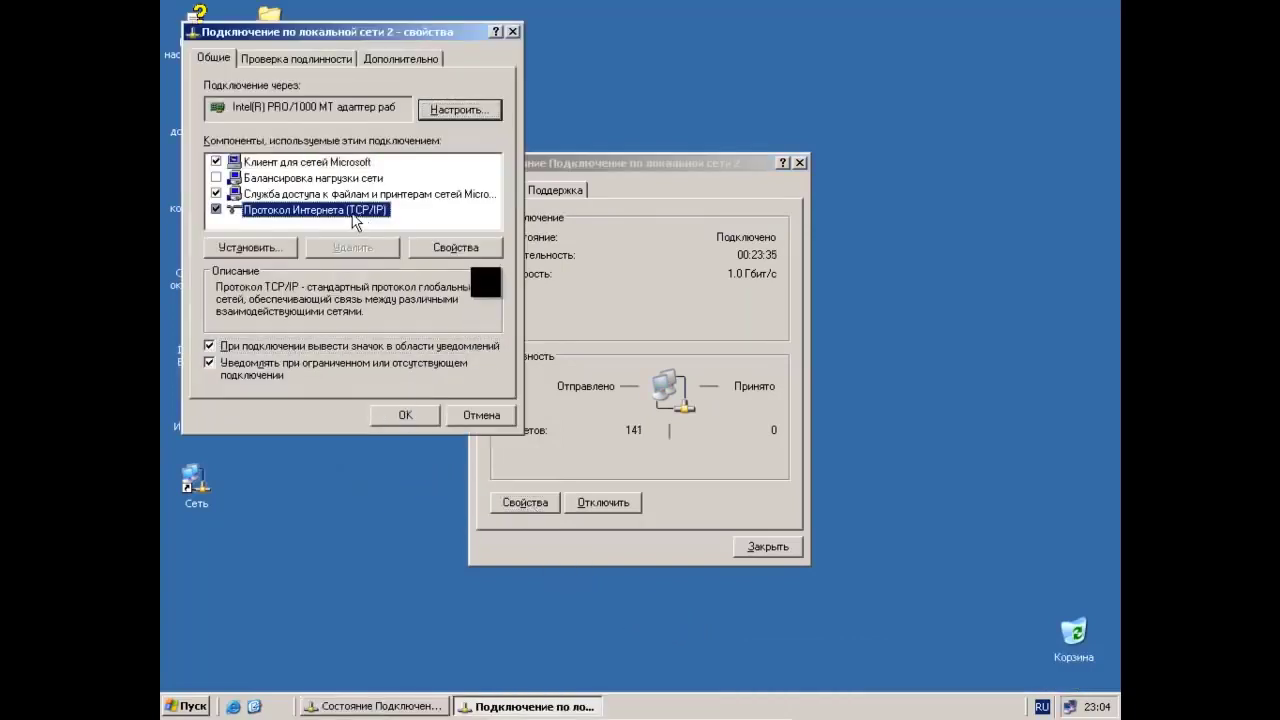
left_click(432, 247)
- Assign static IP 192.168.5.1 with mask 255.255.255.0 to local area connection 2, leaving gateway and DNS empty, and close its dialogs
left_click(338, 227)
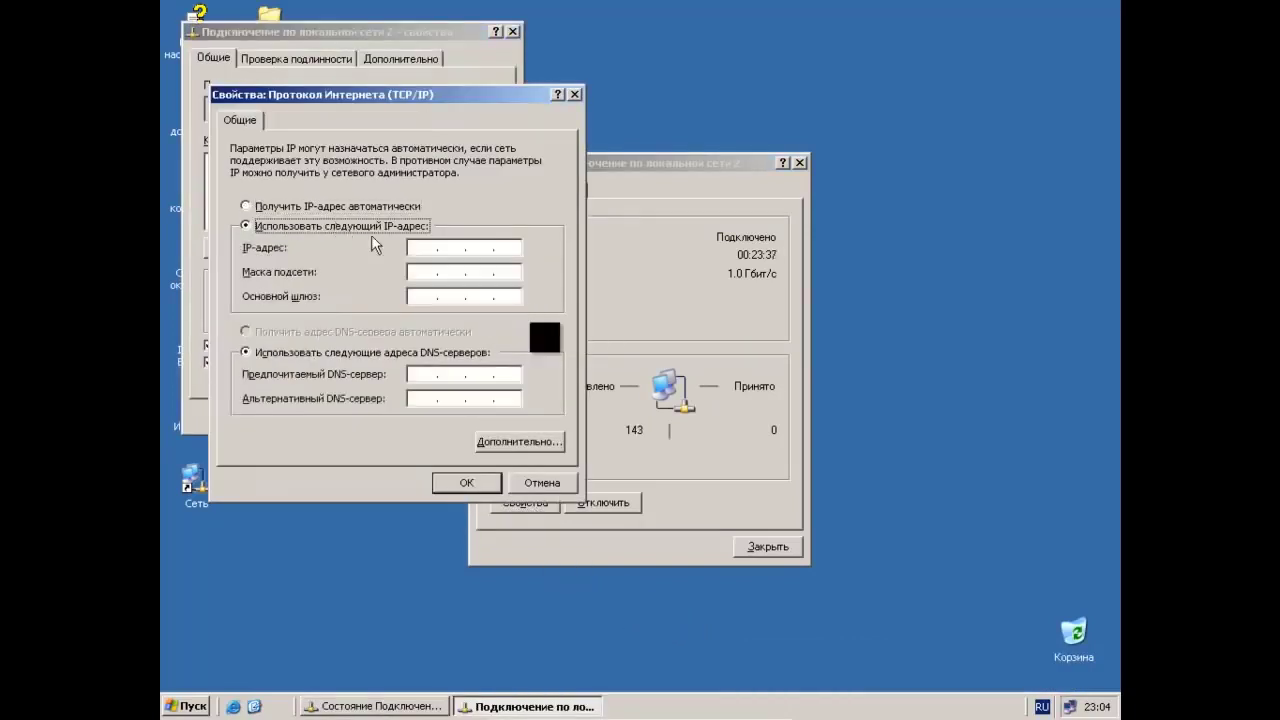
left_click(421, 247)
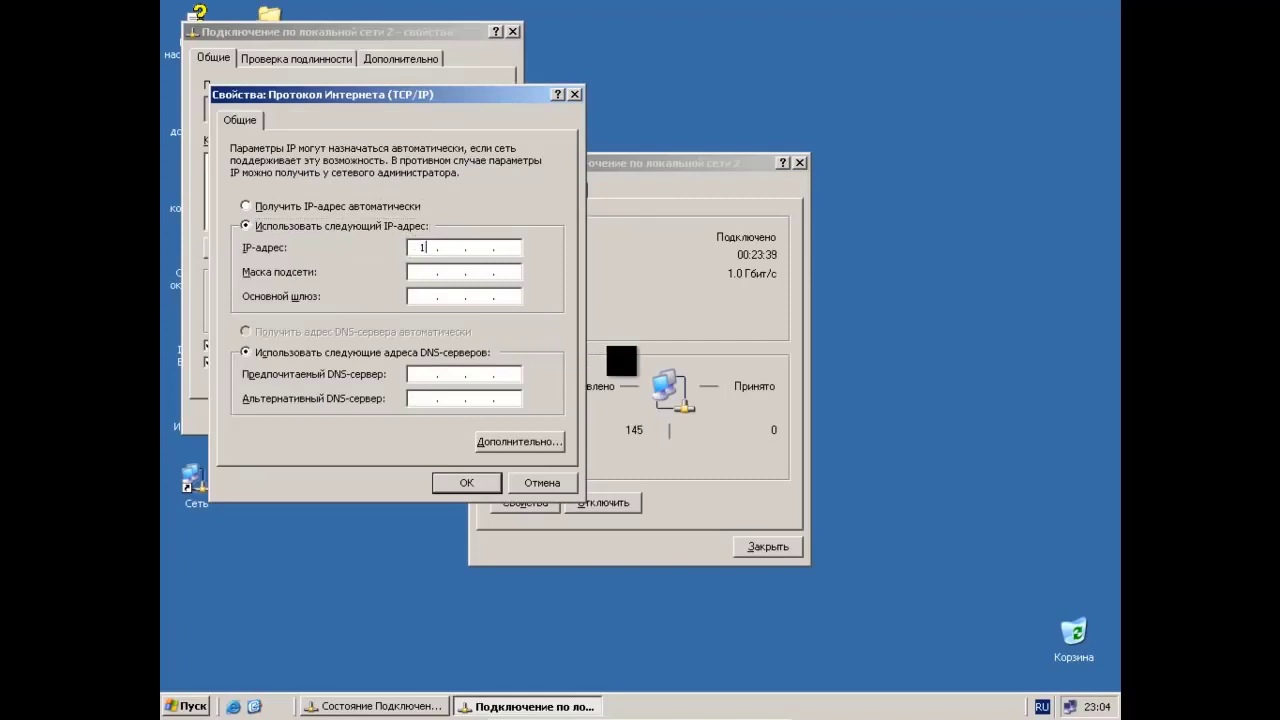
type("192.168.5.1")
left_click(415, 271)
left_click(424, 295)
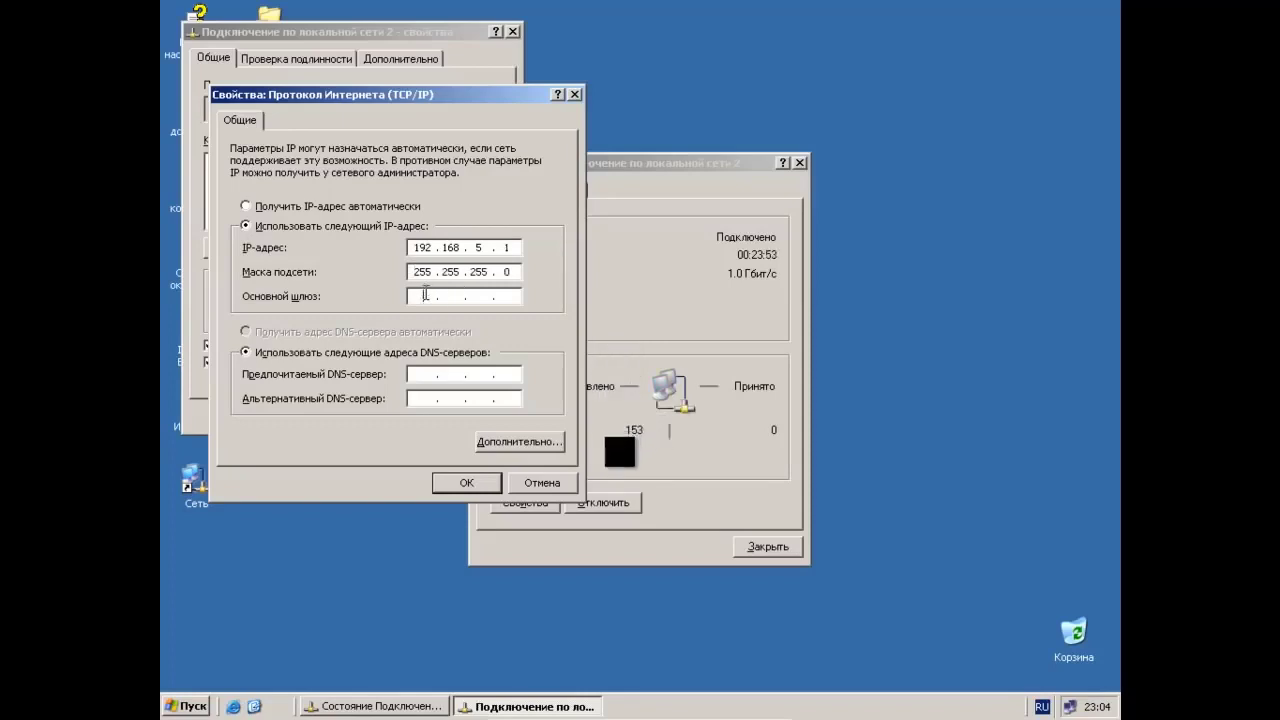
left_click(466, 482)
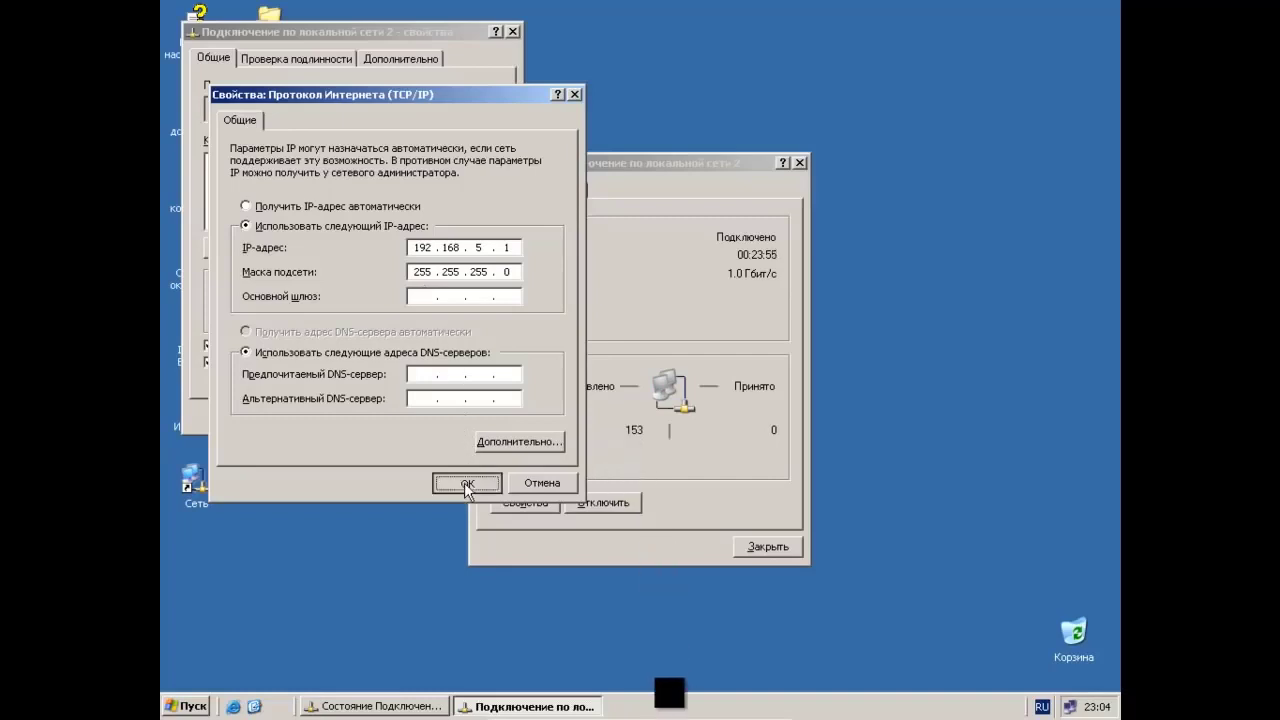
left_click(414, 415)
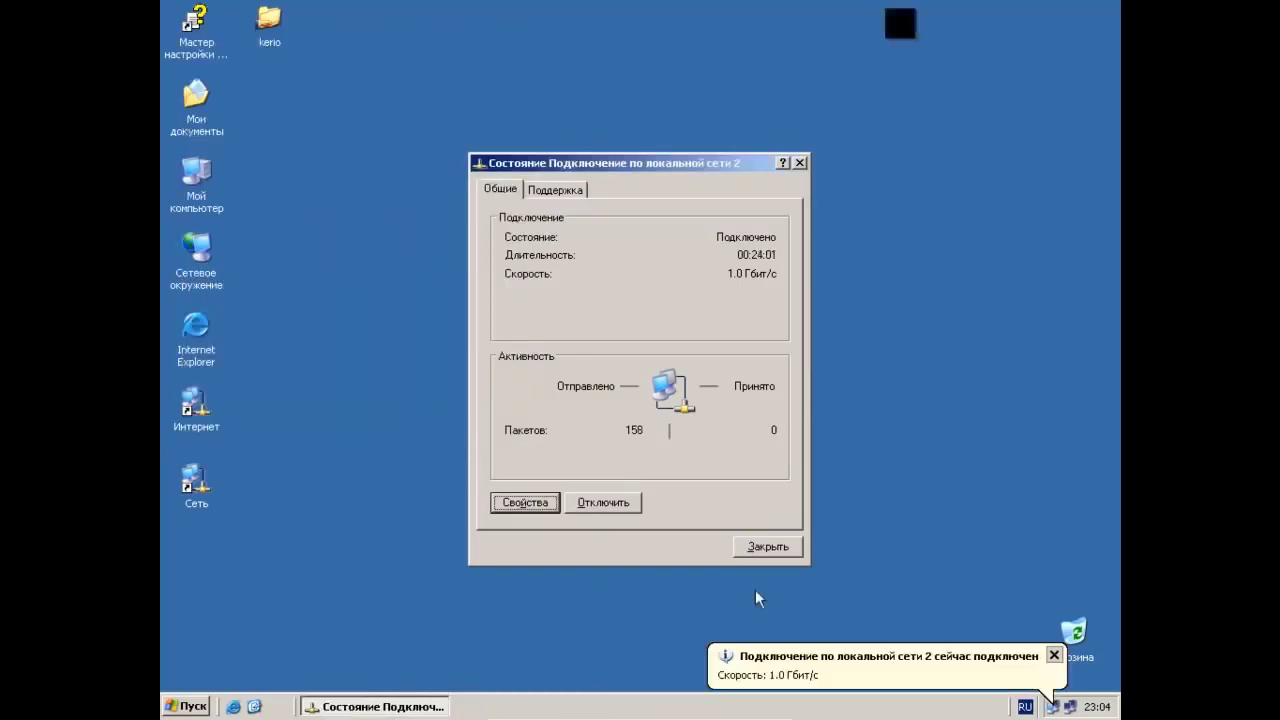
left_click(1053, 656)
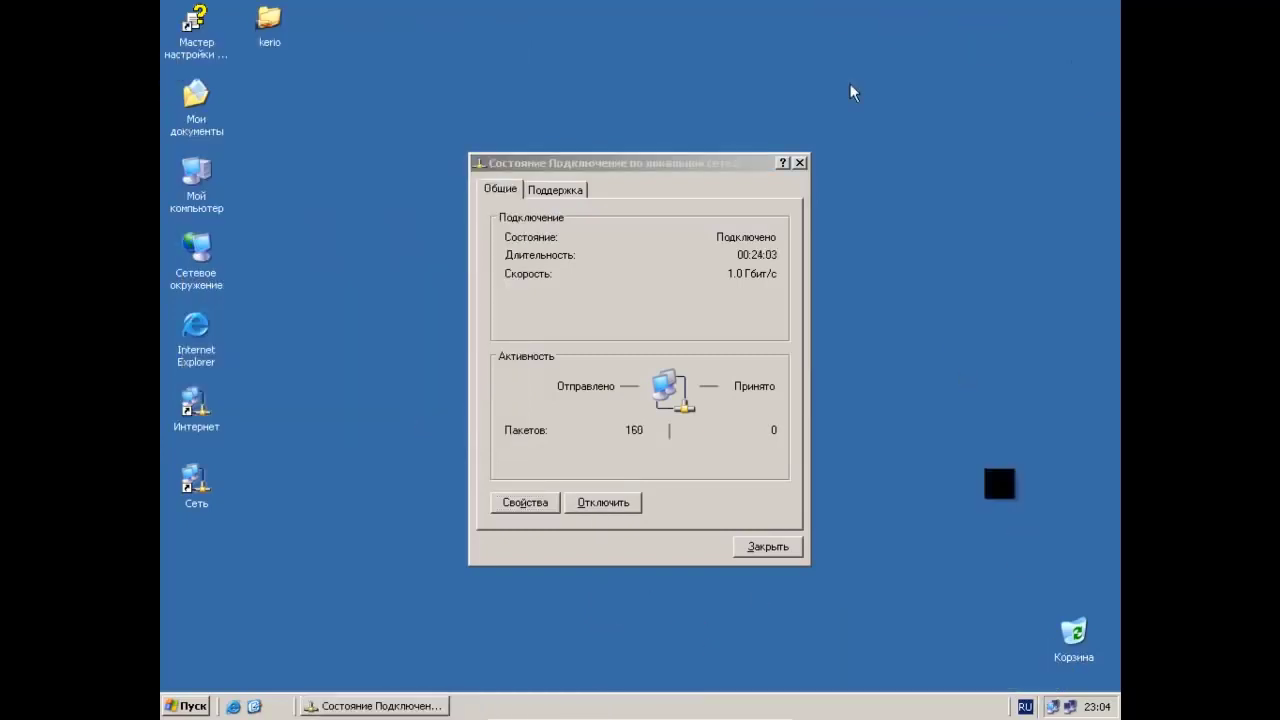
left_click(799, 162)
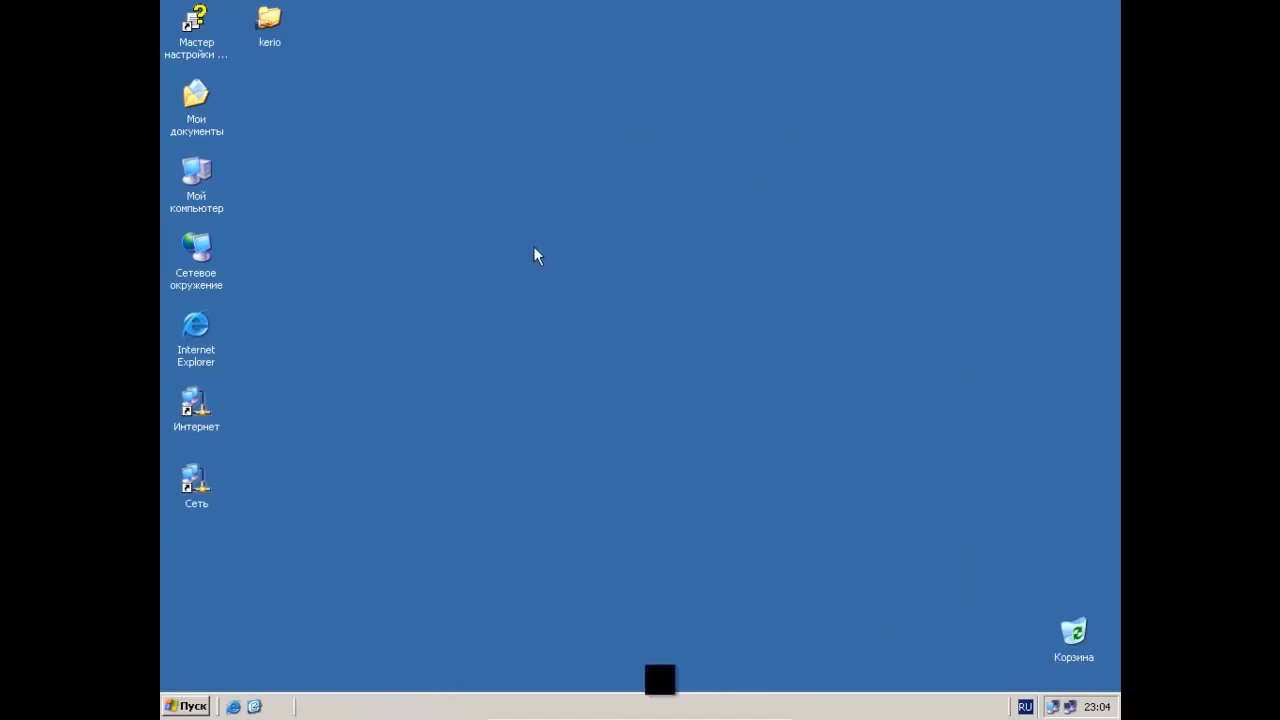
- Open the kerio folder on the desktop and widen the name column to show the full installer file names
left_click(272, 30)
double_click(272, 30)
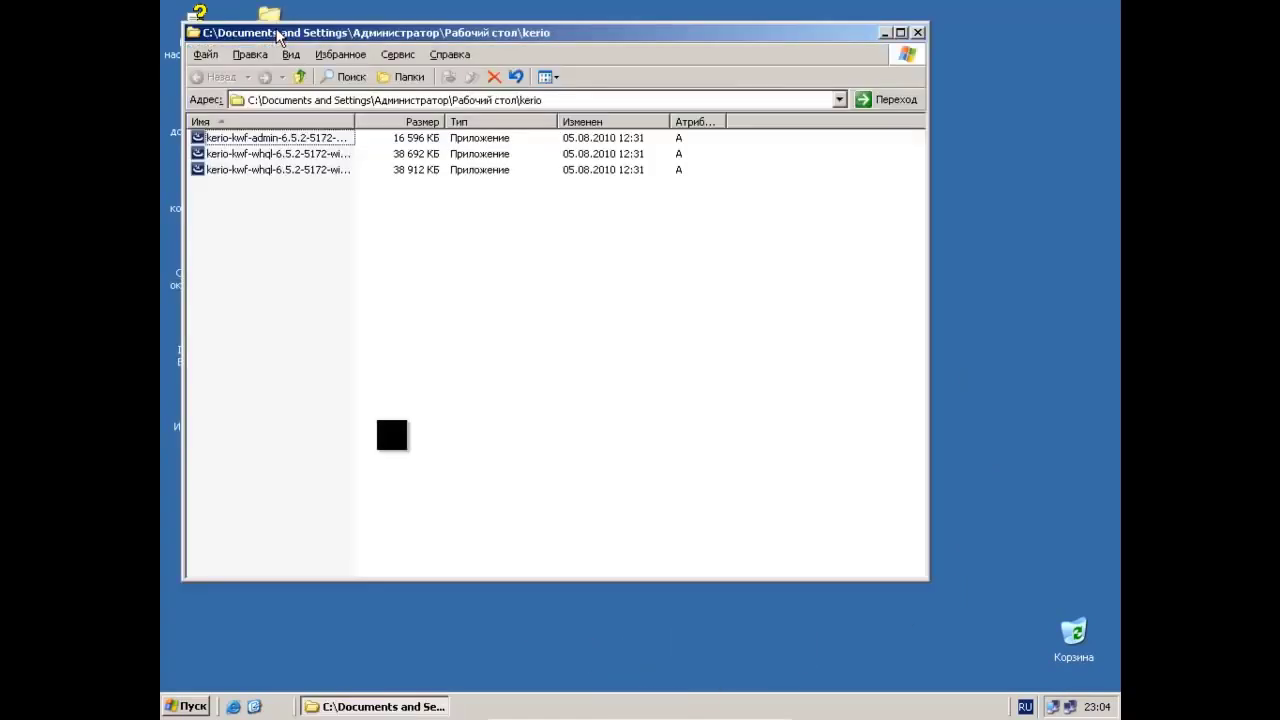
left_click_drag(280, 20, 426, 66)
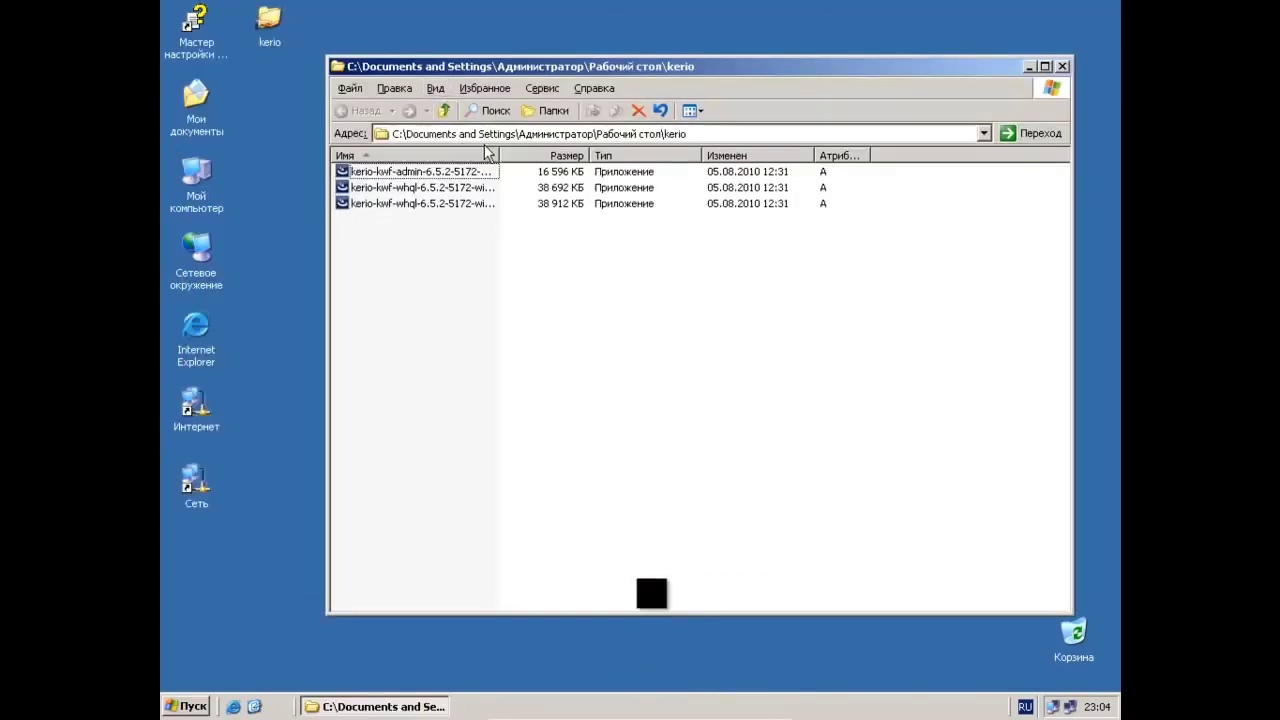
left_click_drag(499, 155, 542, 155)
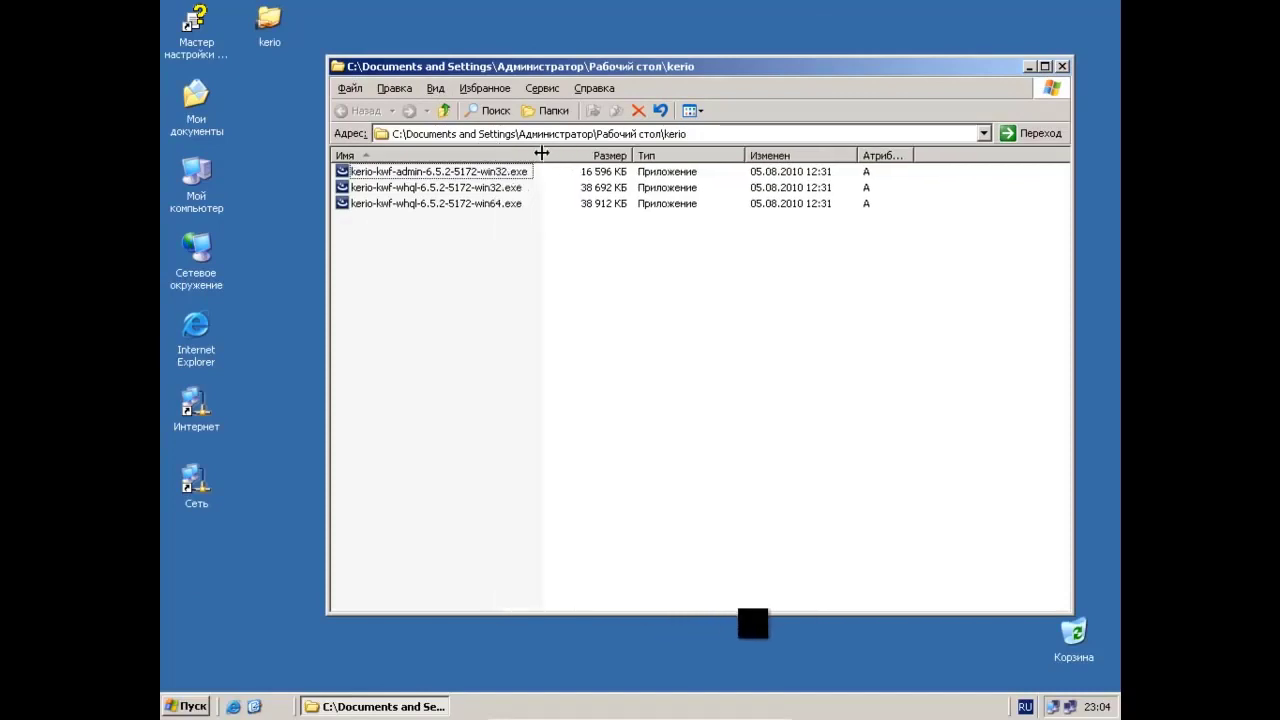
- Launch the installer kerio-kwf-whql-6.5.2-5172-win32.exe with Русский as the setup language
left_click(422, 192)
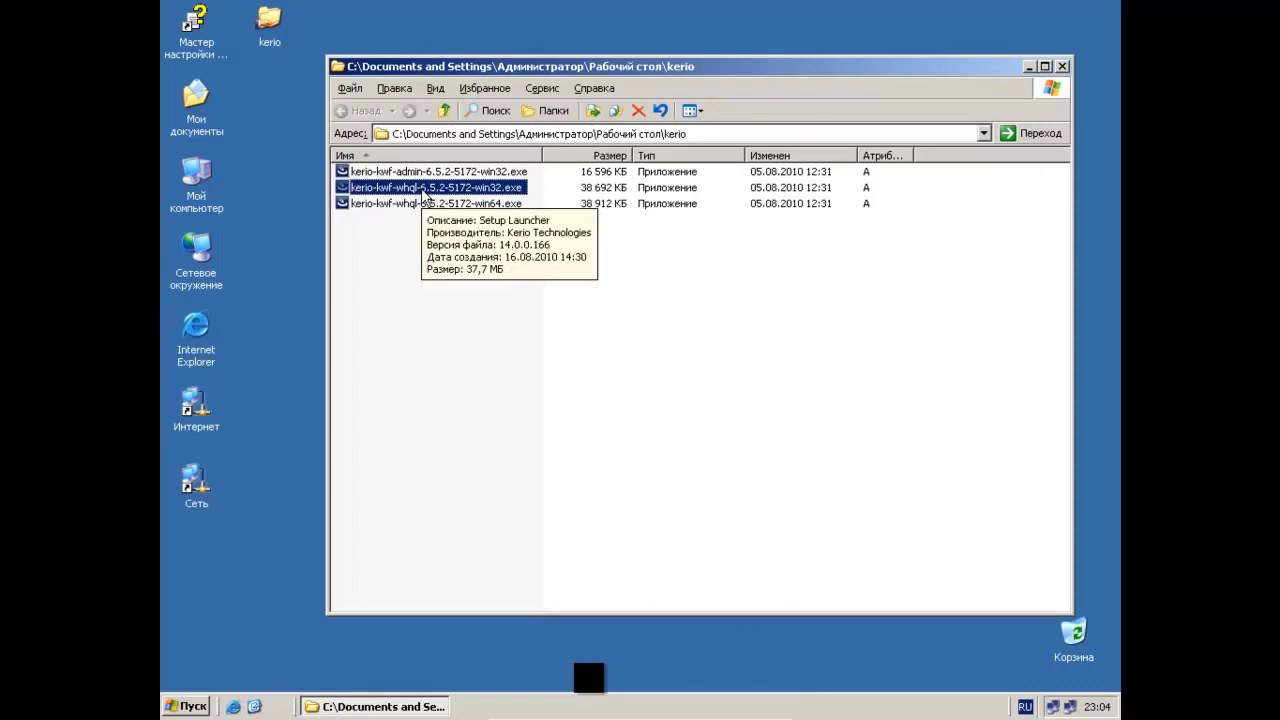
double_click(423, 193)
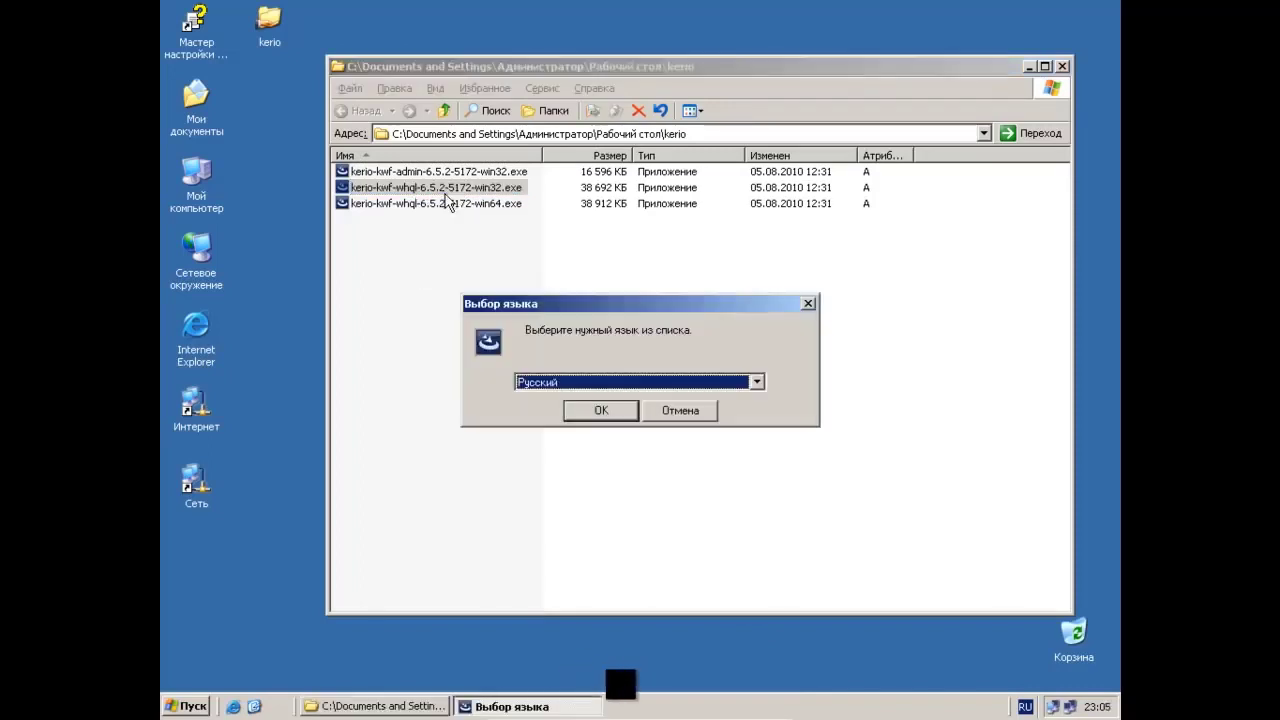
left_click(603, 413)
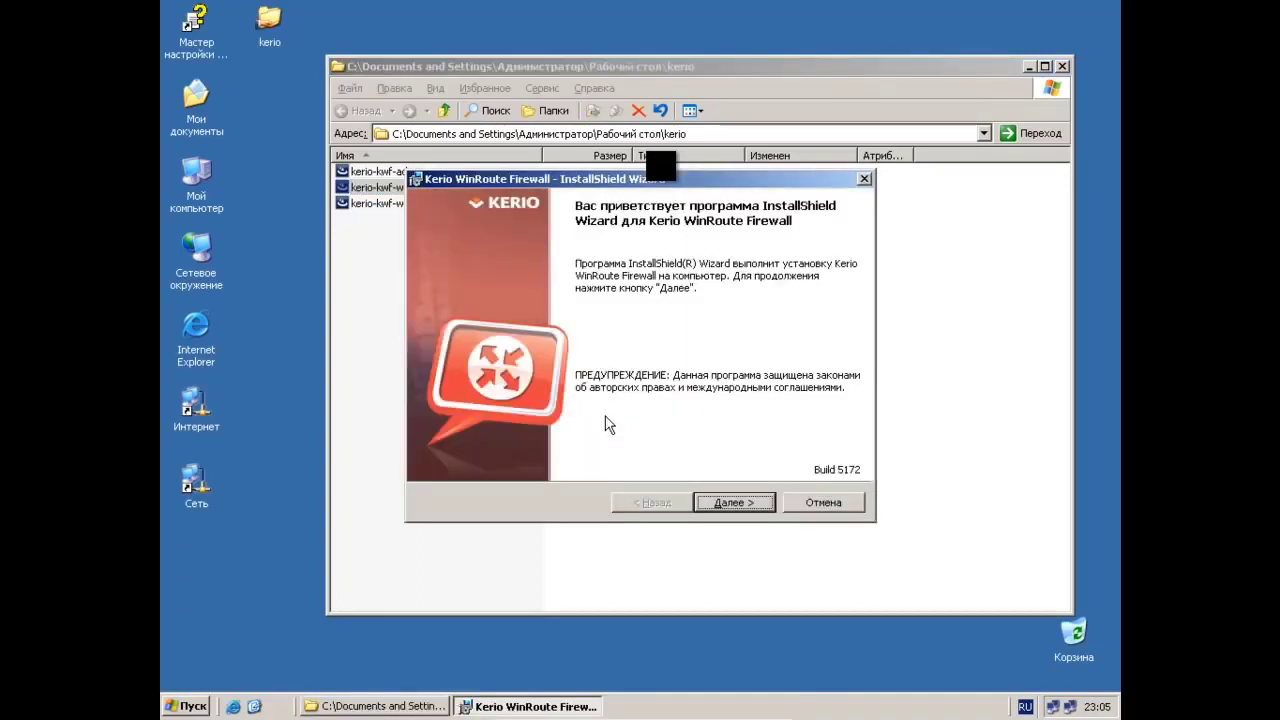
- Accept the Kerio WinRoute Firewall license agreement and choose the full (Полная) installation, continuing to the administrator account page
left_click(731, 503)
left_click(423, 435)
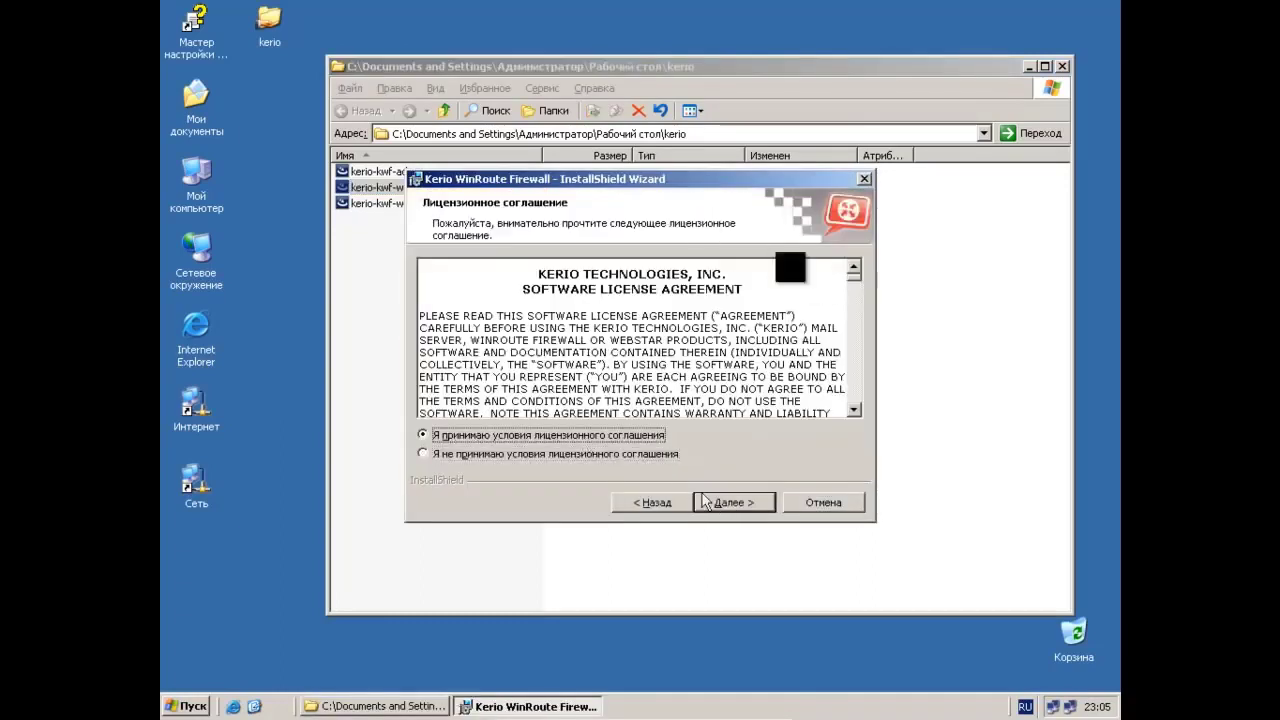
left_click(731, 503)
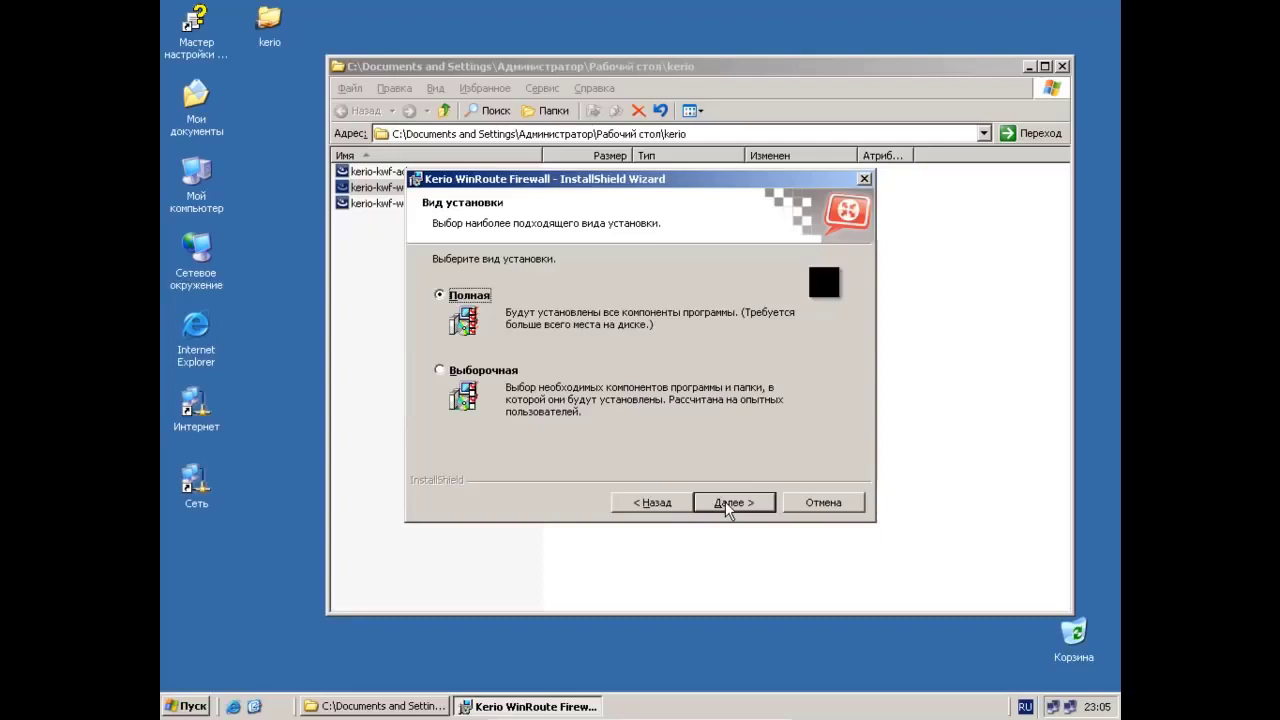
left_click(731, 503)
left_click(731, 503)
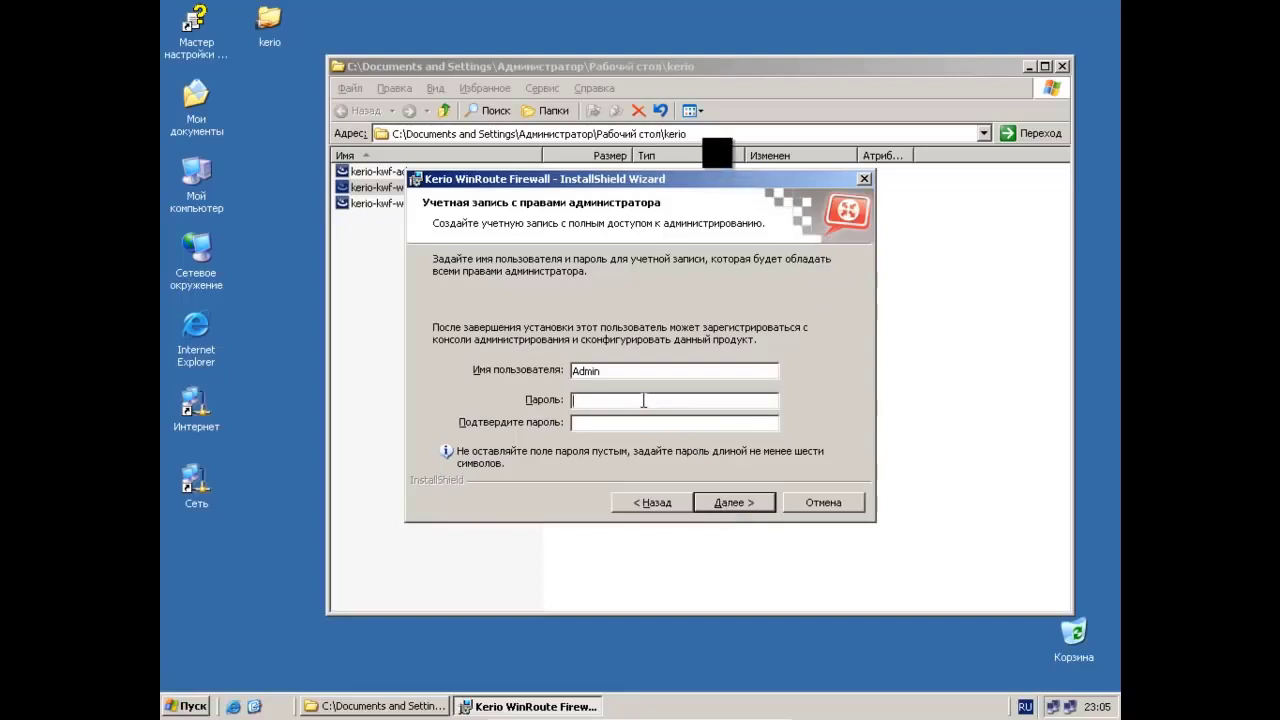
- Enter and confirm the password for the Admin administrator account, and continue the setup
type("********")
left_click(662, 425)
type("******")
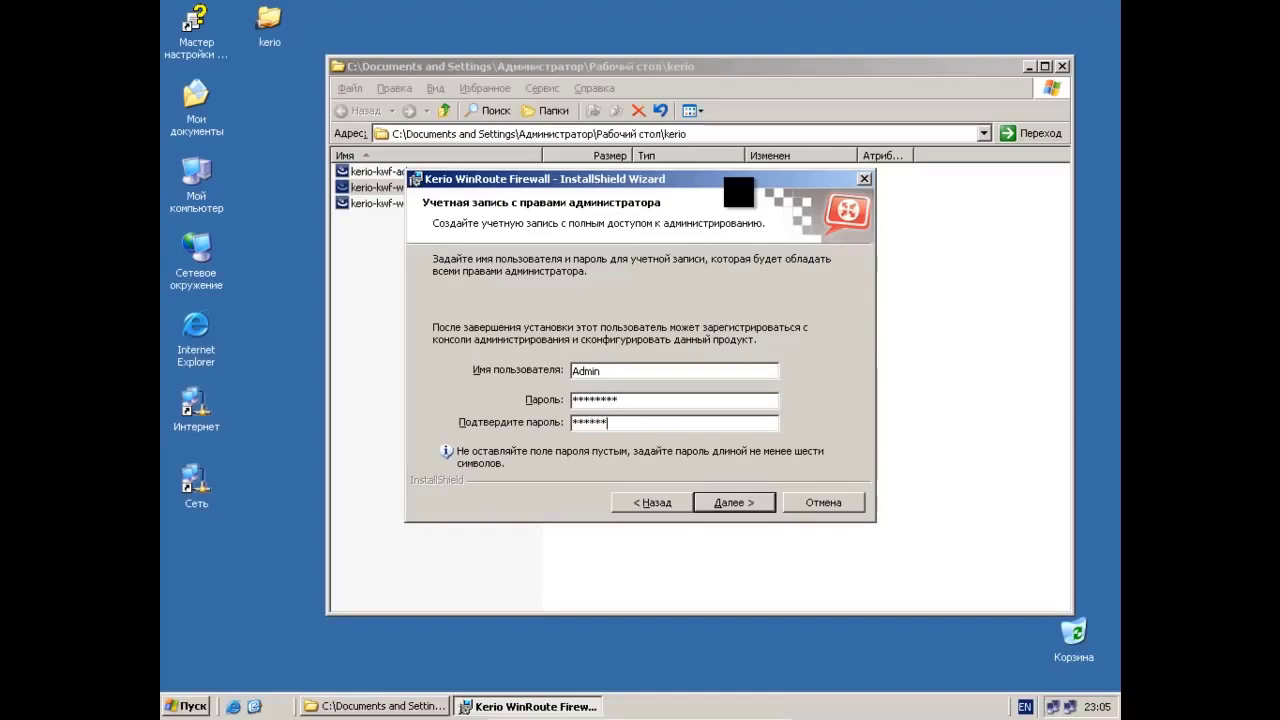
type("**")
left_click(733, 503)
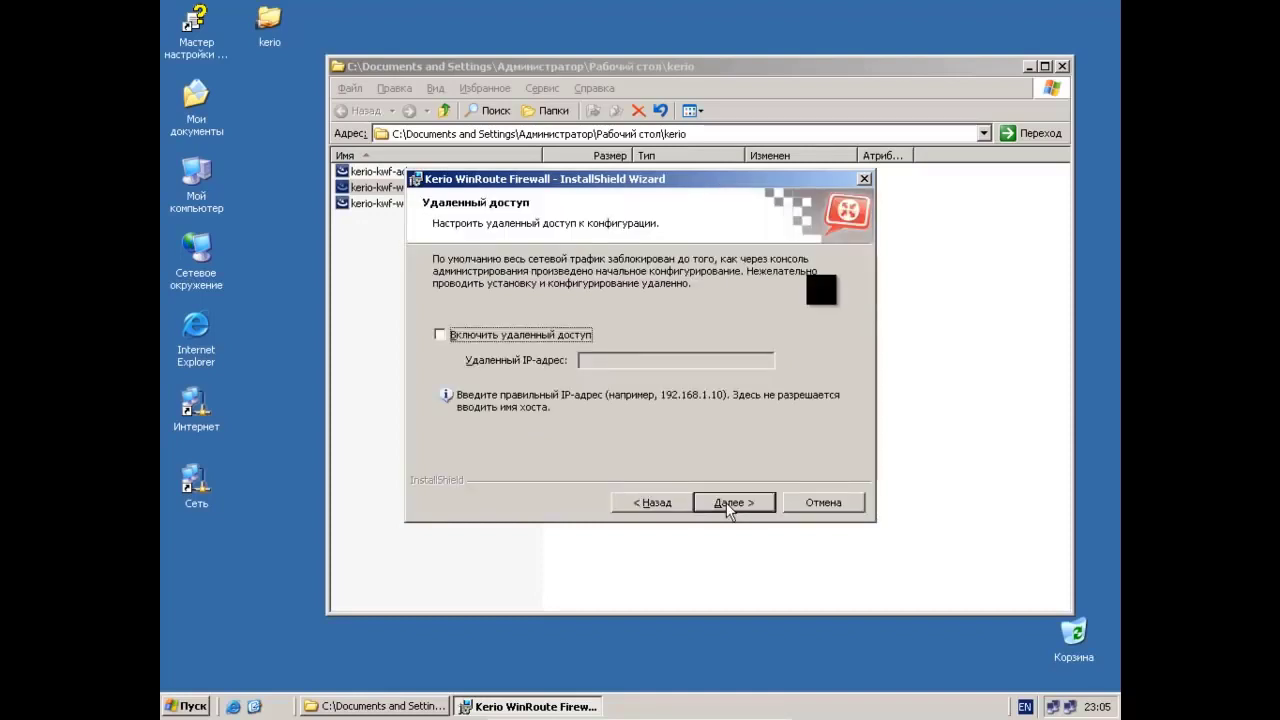
- Install Kerio WinRoute Firewall with remote access left disabled, and exit the completed wizard
left_click(729, 503)
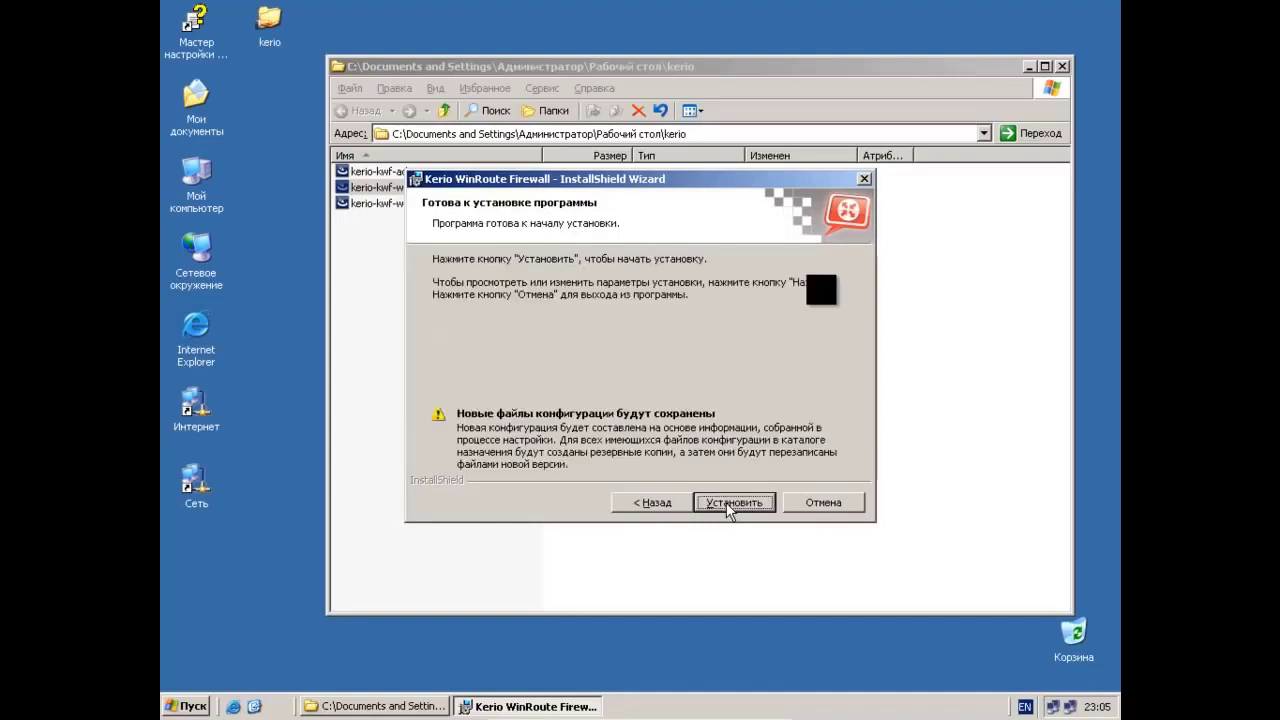
left_click(733, 503)
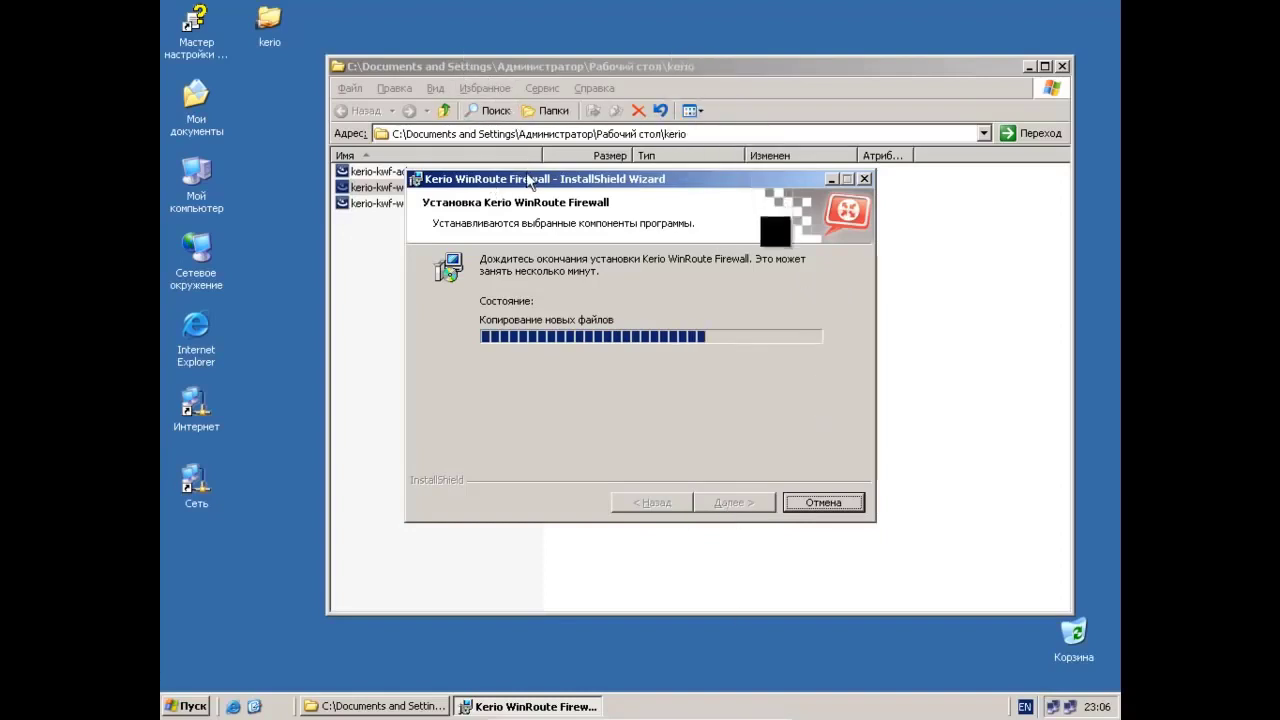
left_click_drag(528, 182, 340, 258)
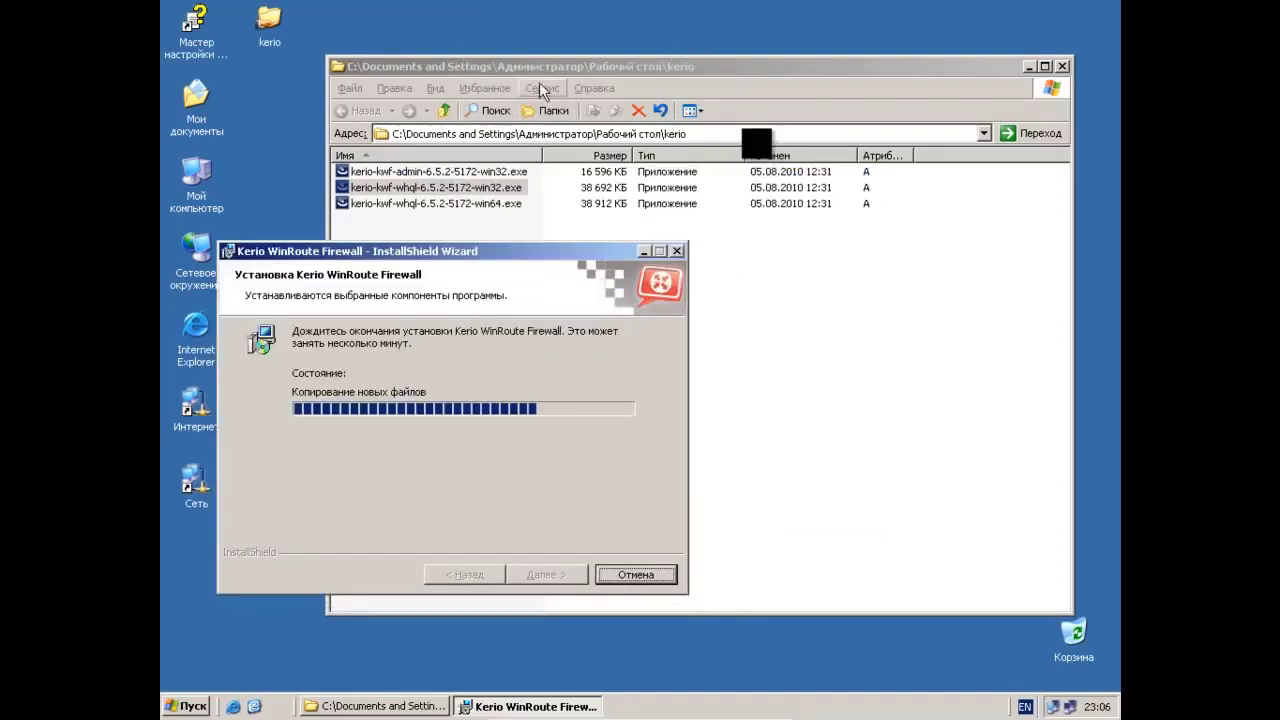
left_click_drag(546, 68, 578, 62)
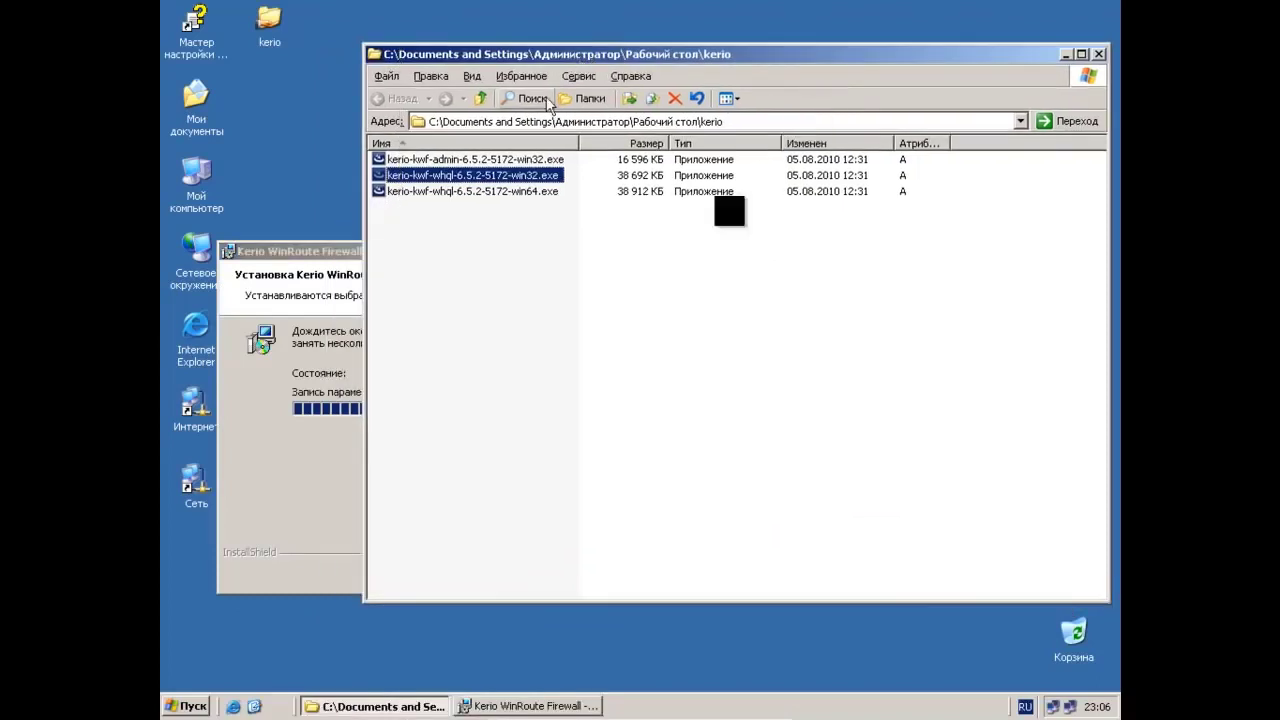
left_click(323, 255)
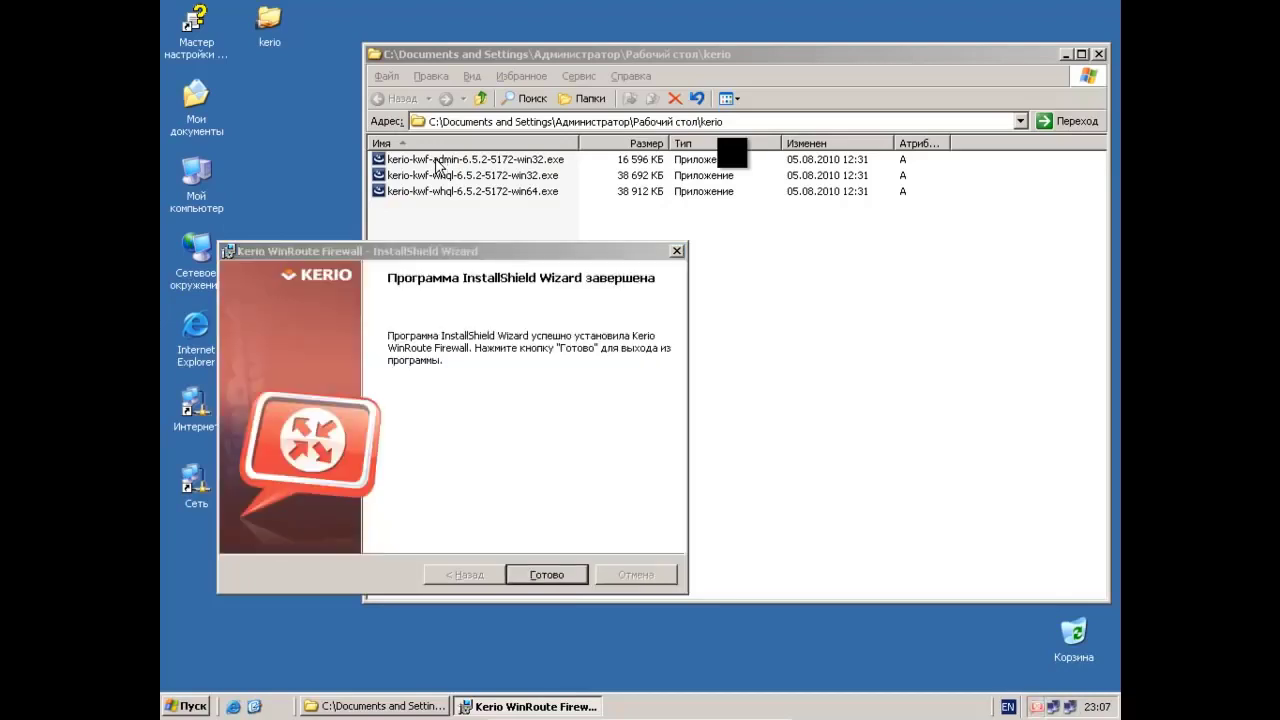
left_click(584, 574)
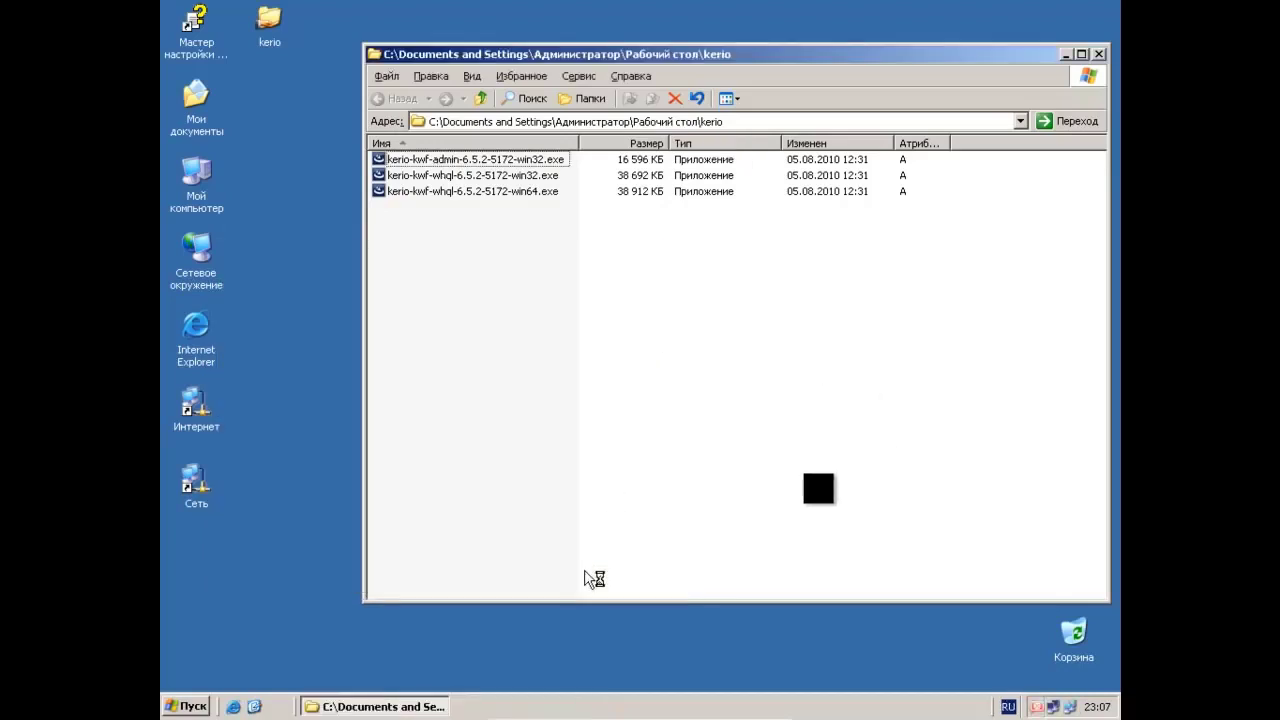
- Launch the installer kerio-kwf-admin-6.5.2-5172-win32.exe from the kerio folder with Русский as the setup language
left_click(493, 162)
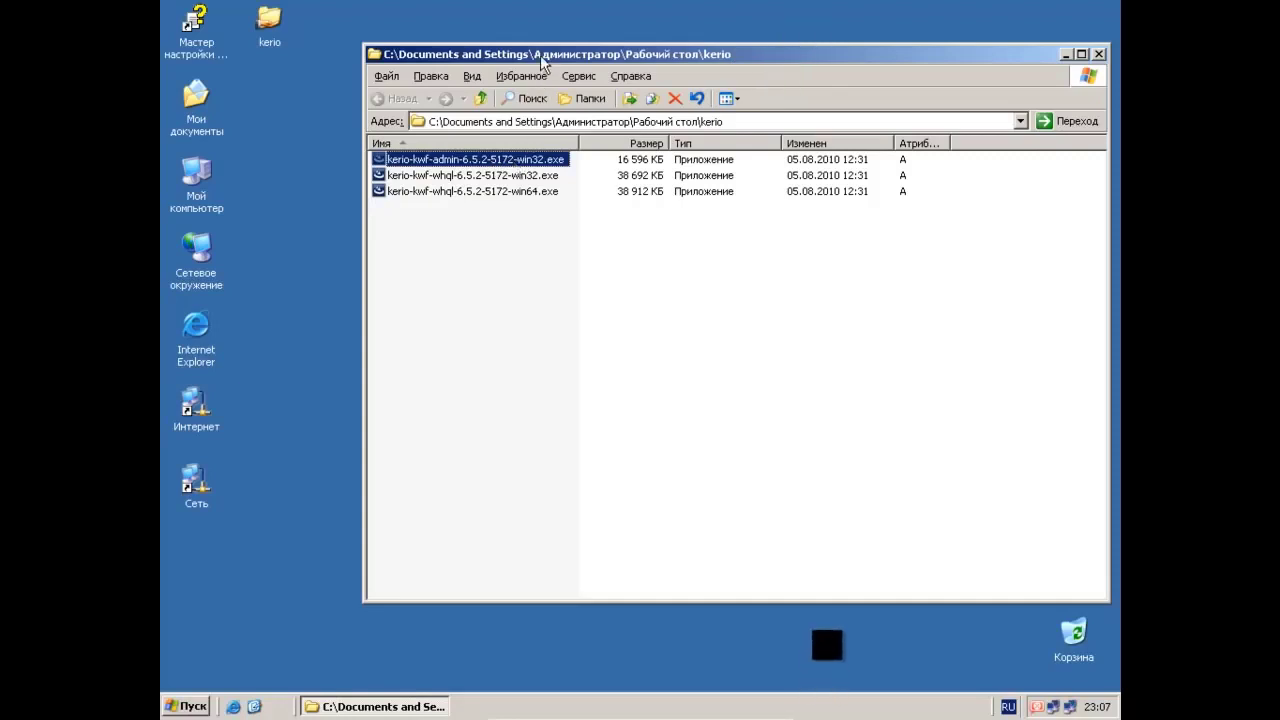
left_click_drag(543, 54, 449, 70)
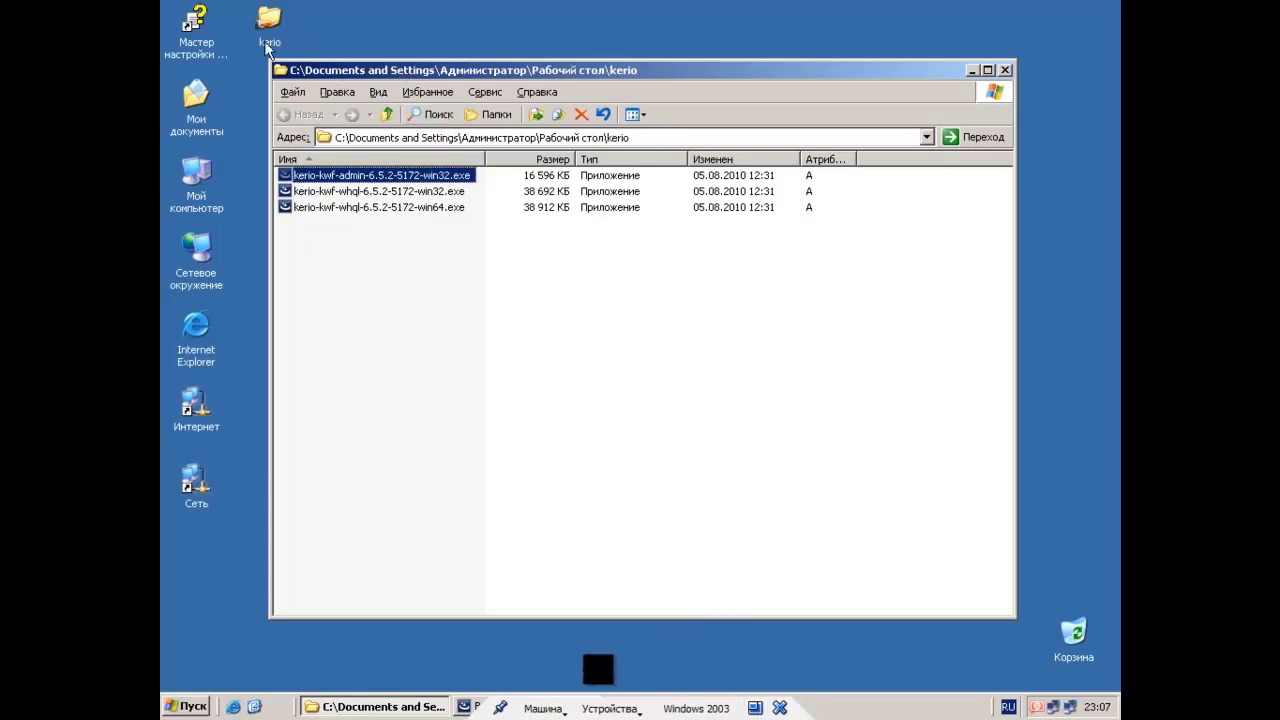
left_click_drag(366, 52, 381, 32)
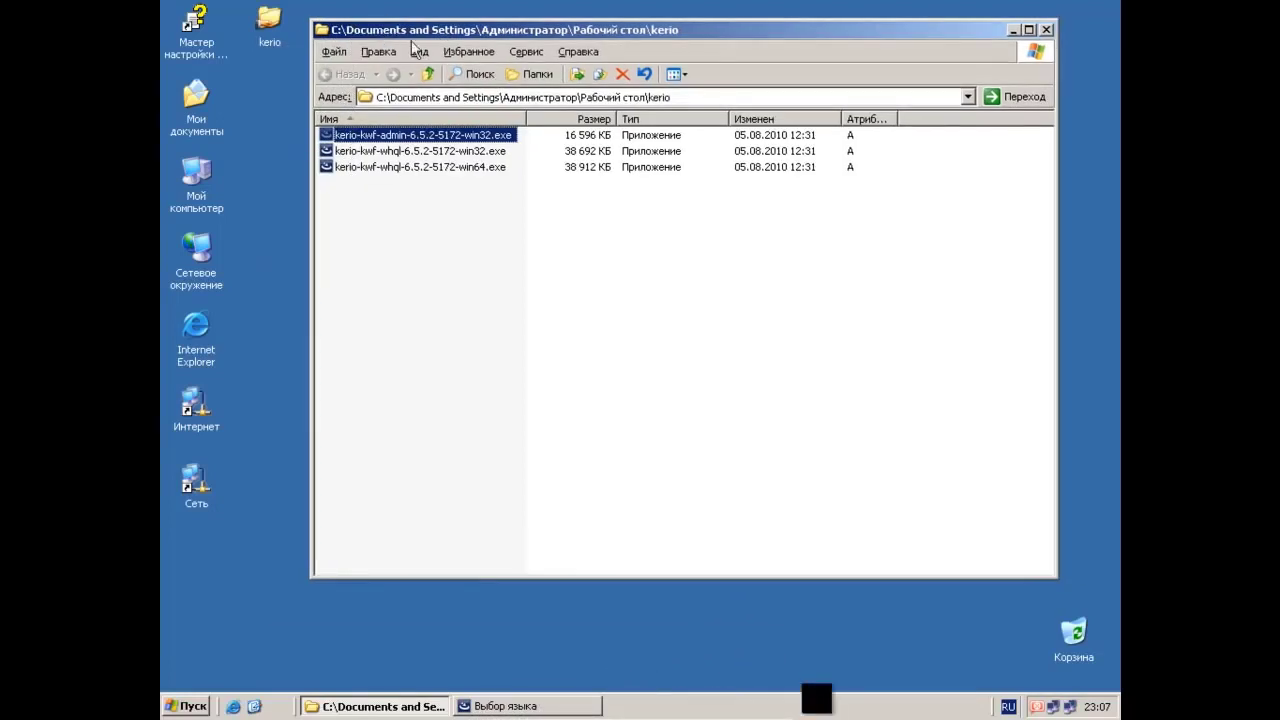
right_click(451, 139)
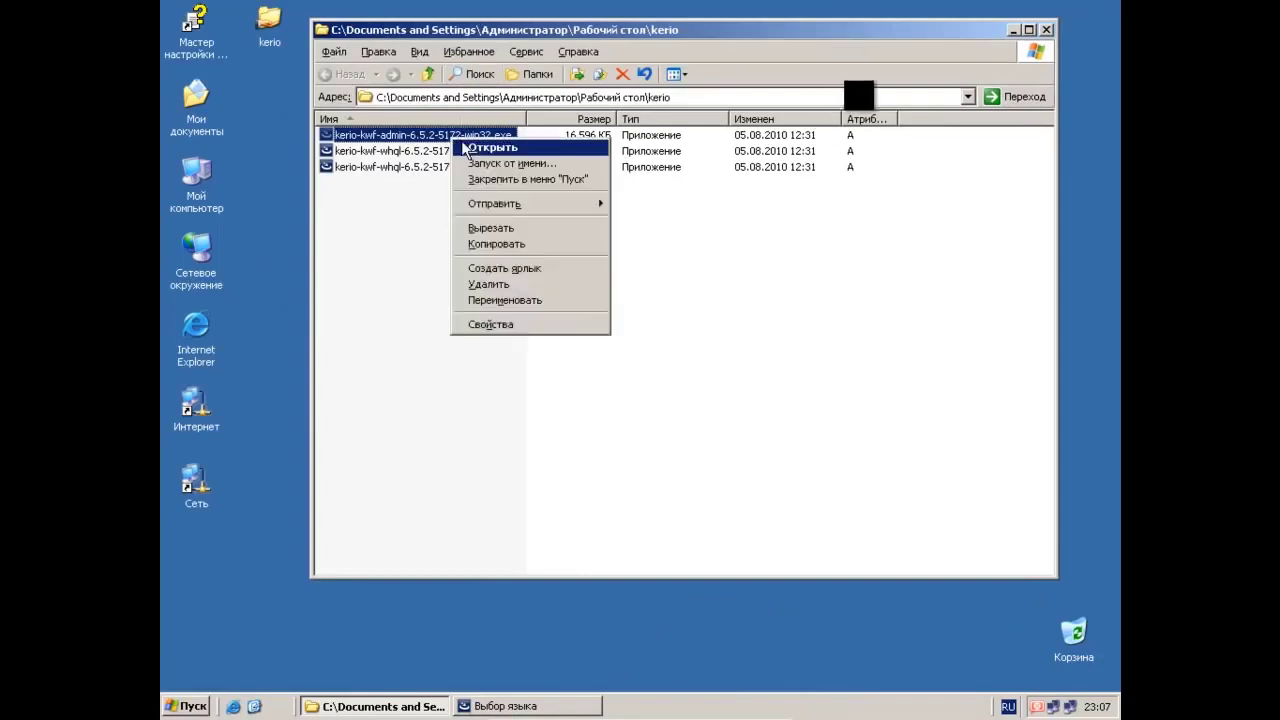
left_click(470, 150)
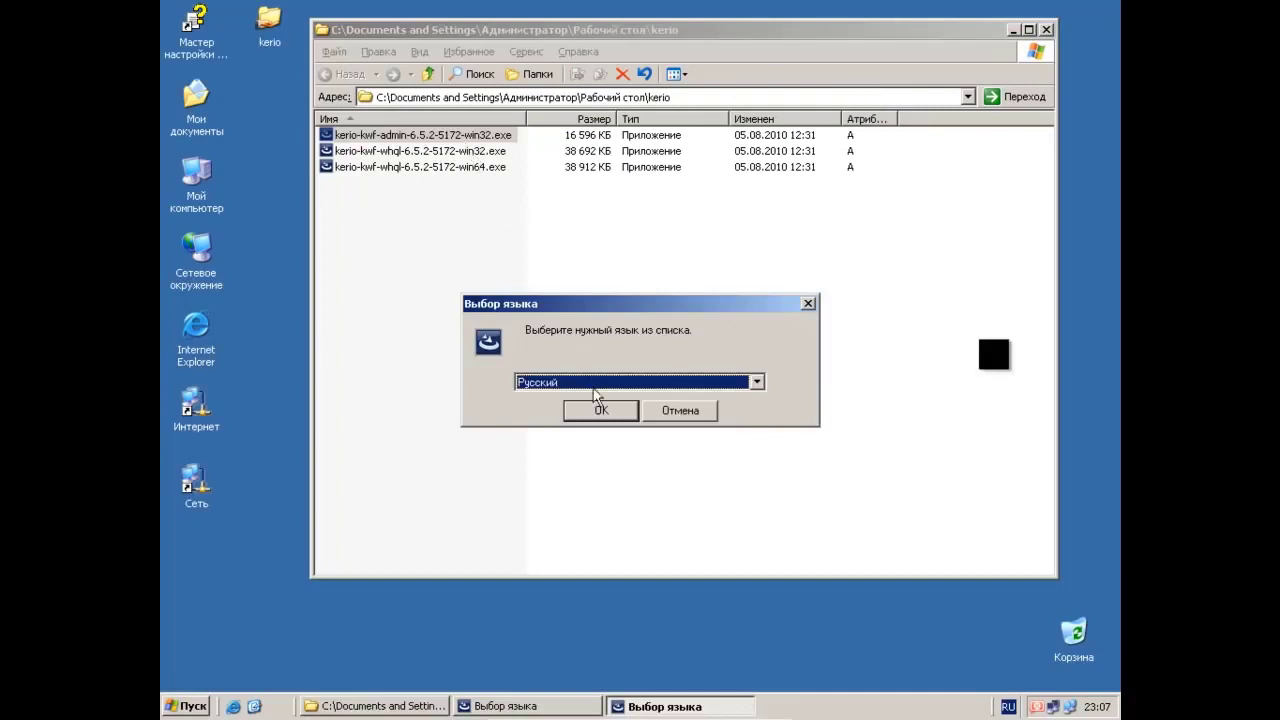
left_click(620, 416)
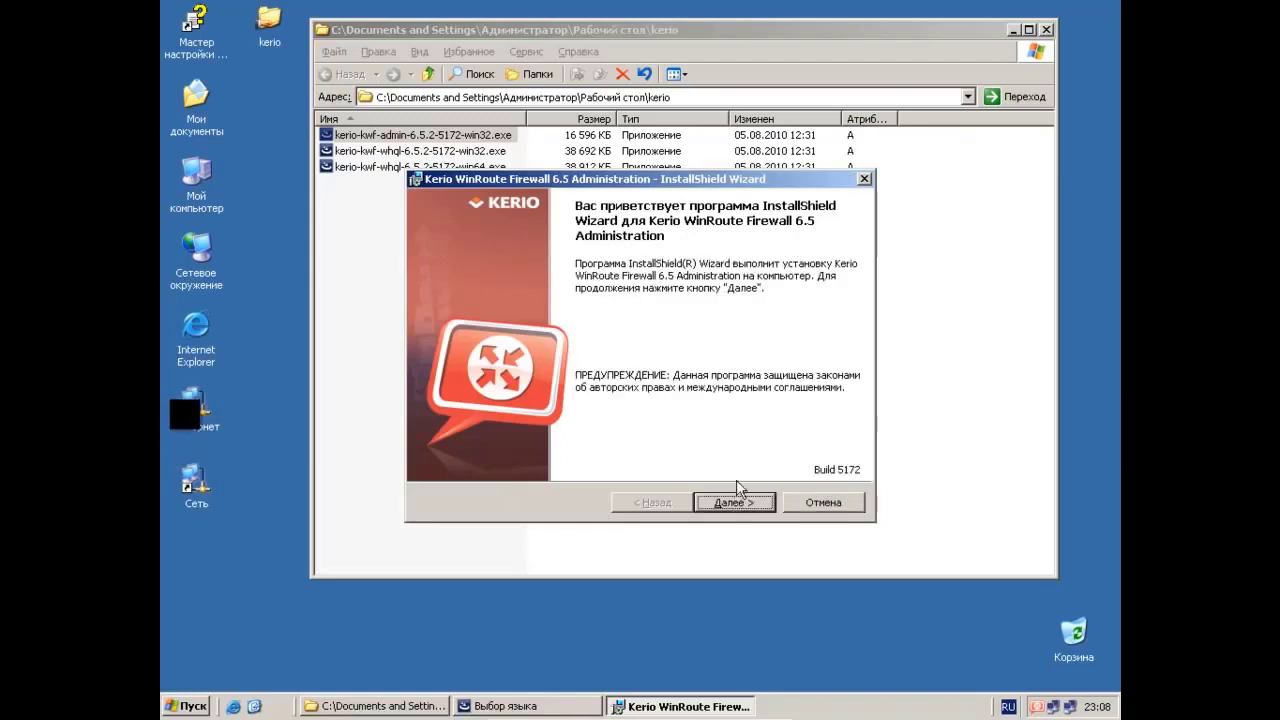
- Accept the license agreement, run the full (Полная) installation of Kerio WinRoute Firewall 6.5 Administration, and exit its wizard
left_click(749, 506)
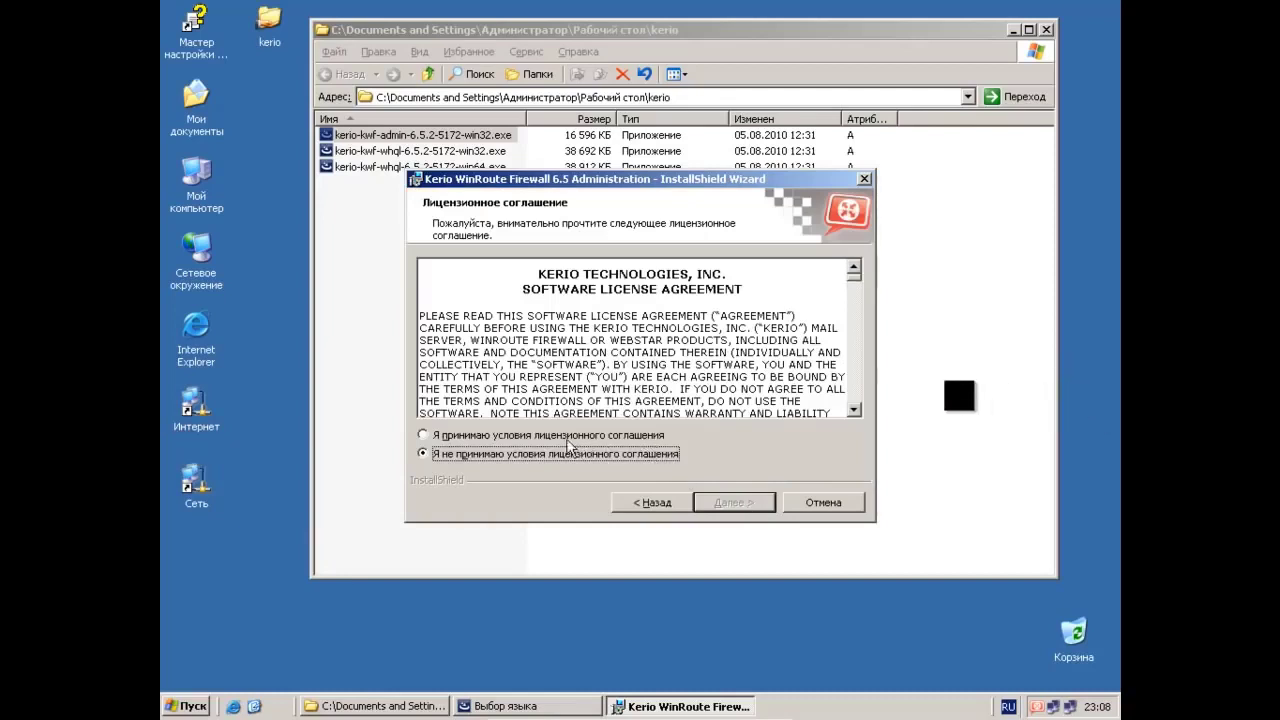
left_click(424, 437)
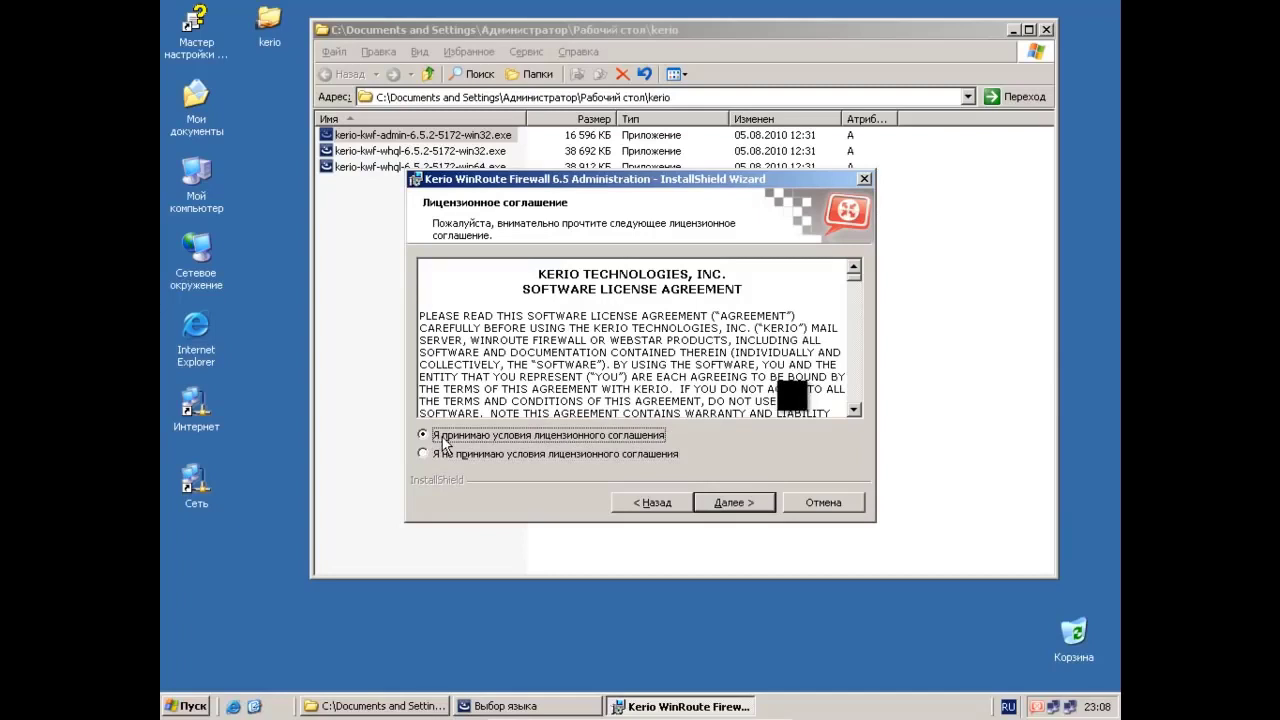
left_click(744, 509)
left_click(744, 506)
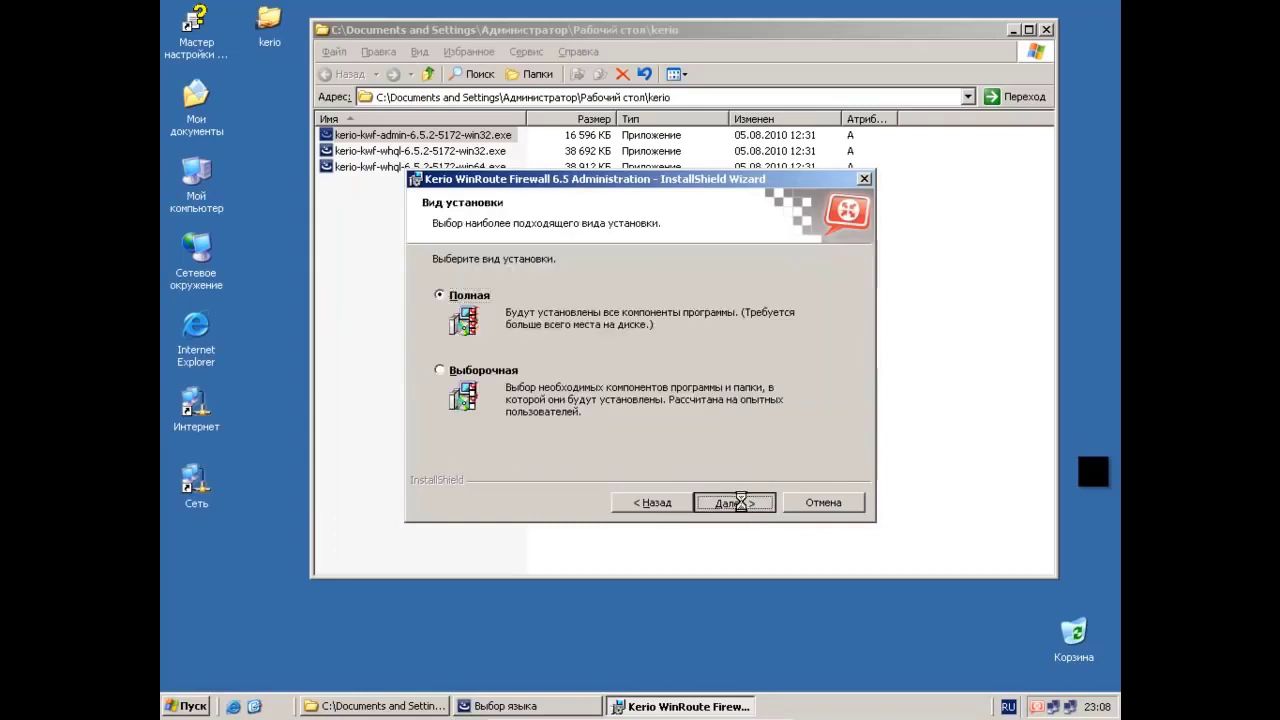
left_click(744, 506)
left_click(744, 506)
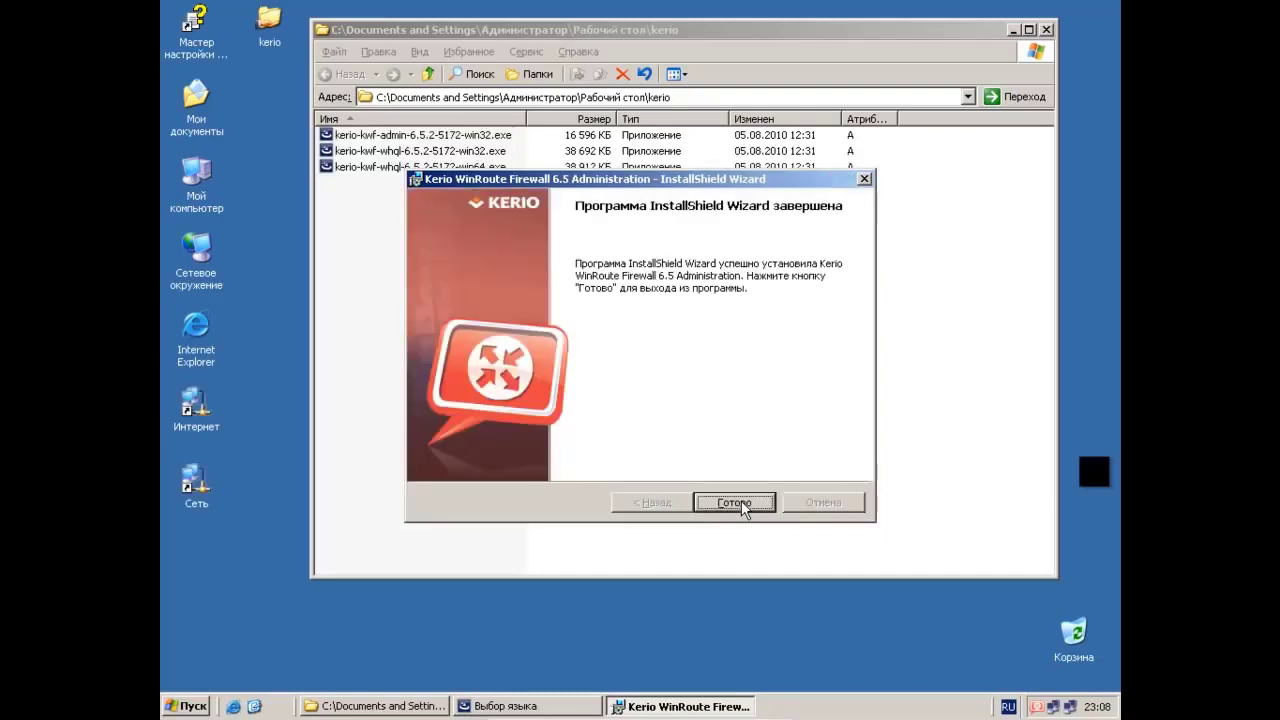
left_click(735, 503)
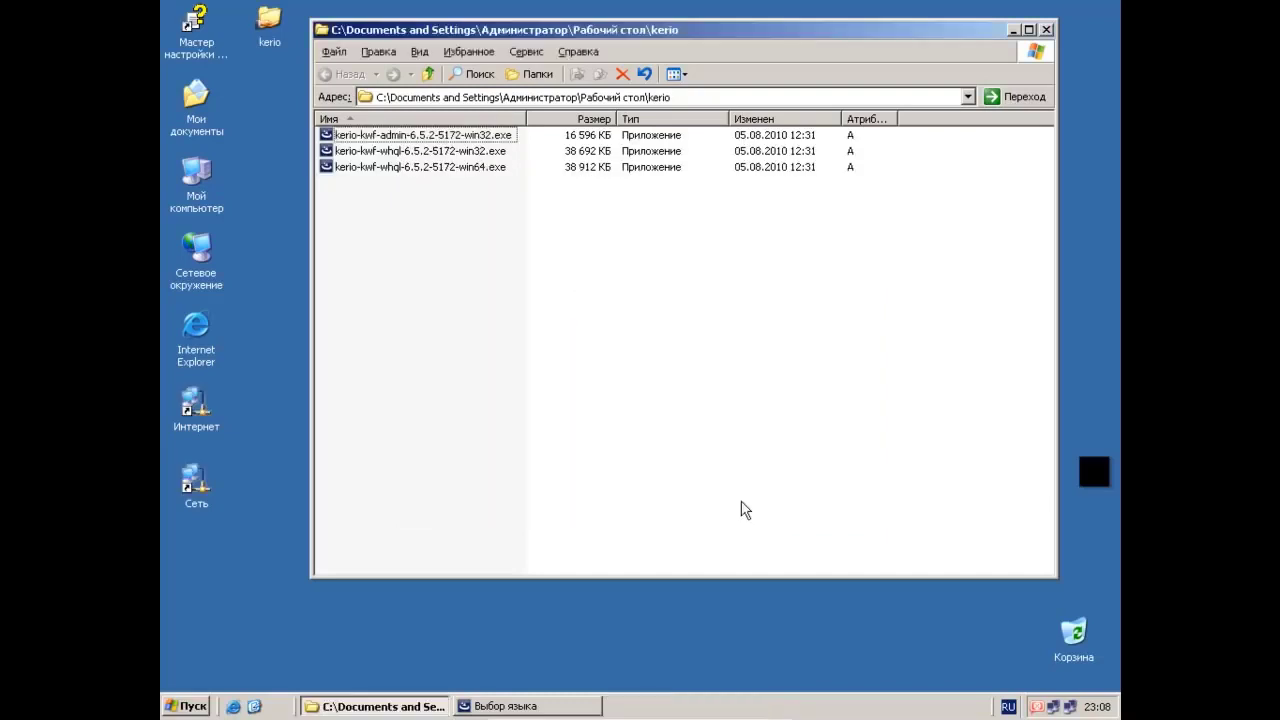
- Close the kerio folder and cancel the leftover duplicate installer at its language selection
left_click(1046, 30)
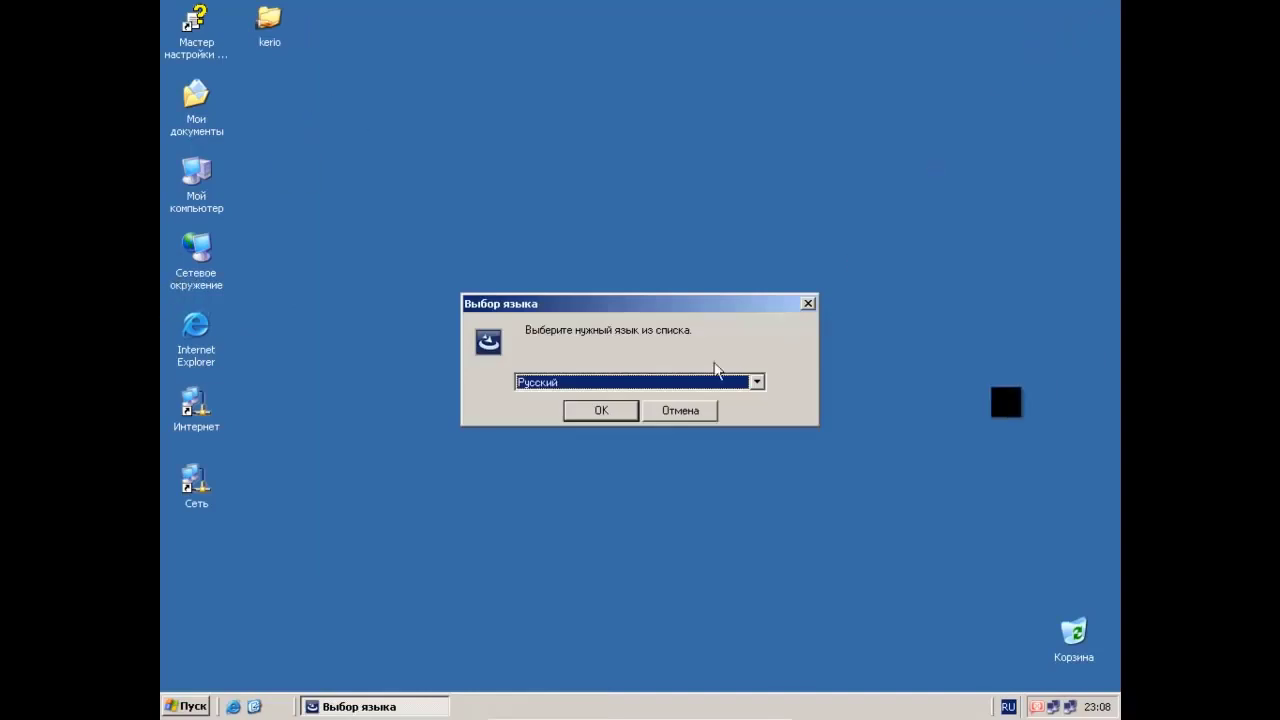
left_click(684, 418)
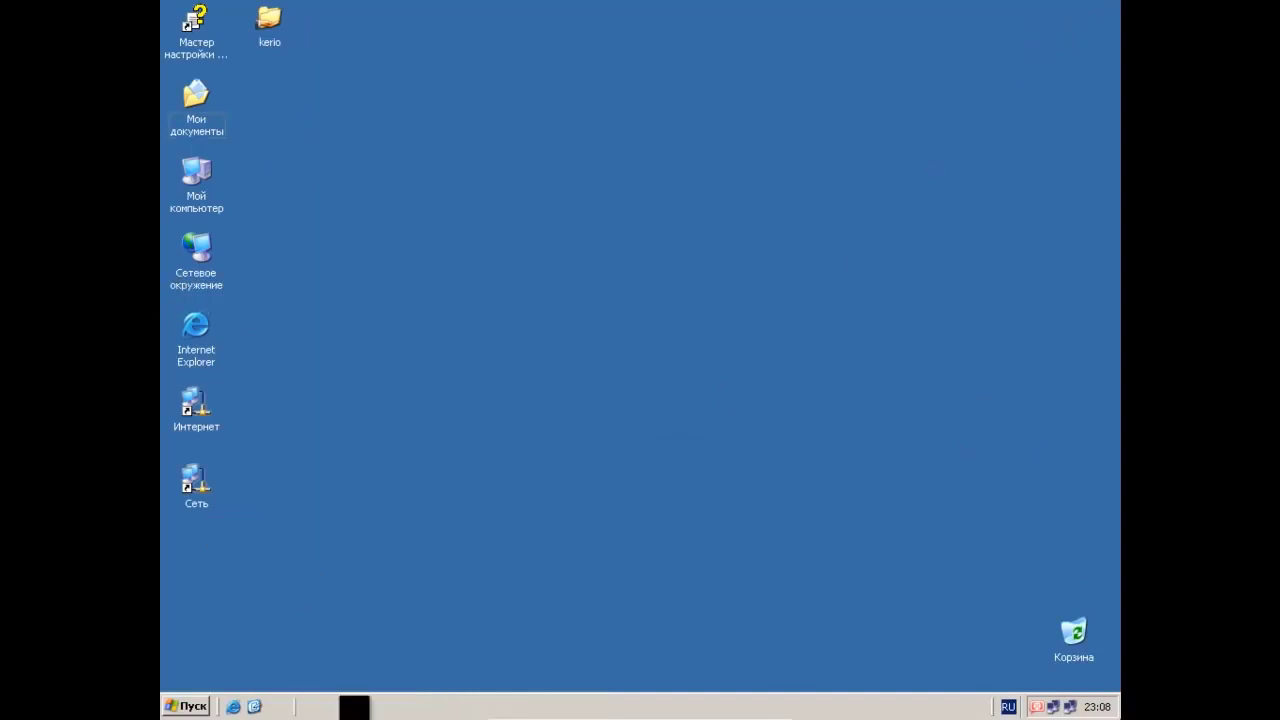
- Open Kerio Administration Console and connect to Kerio WinRoute Firewall on localhost as Admin, entering the account password
double_click(1040, 706)
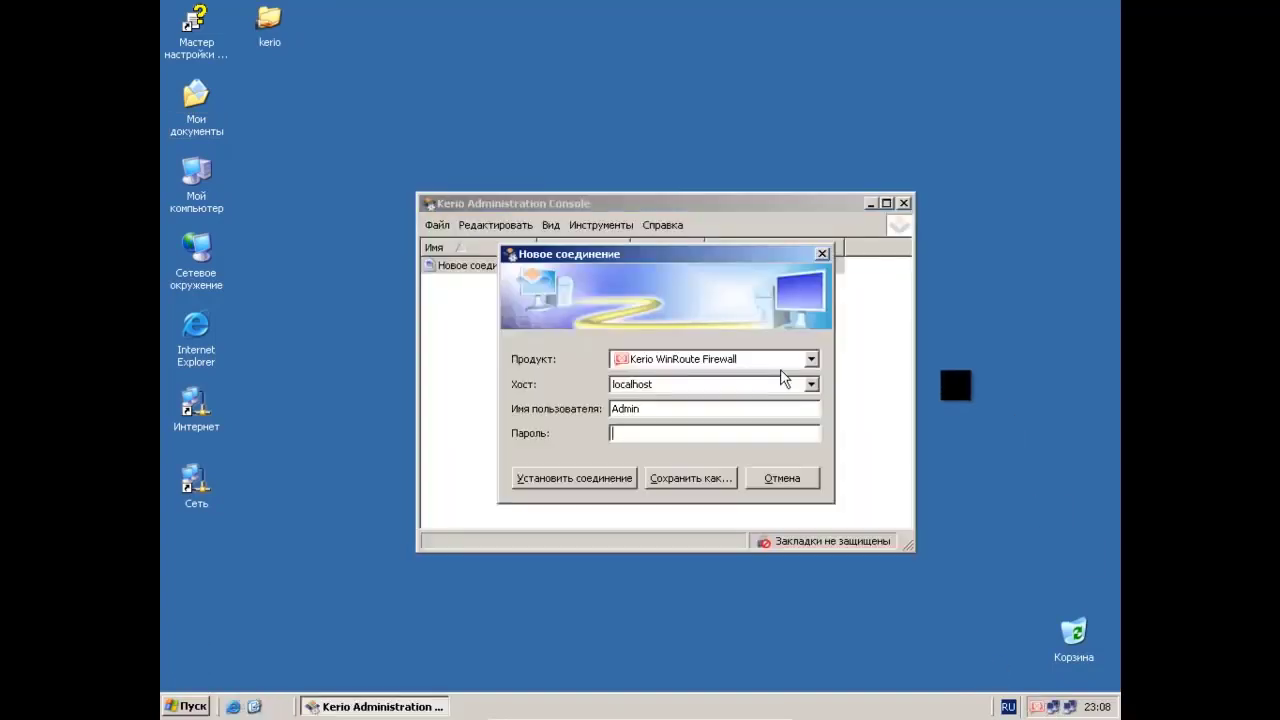
key("shift+Tab")
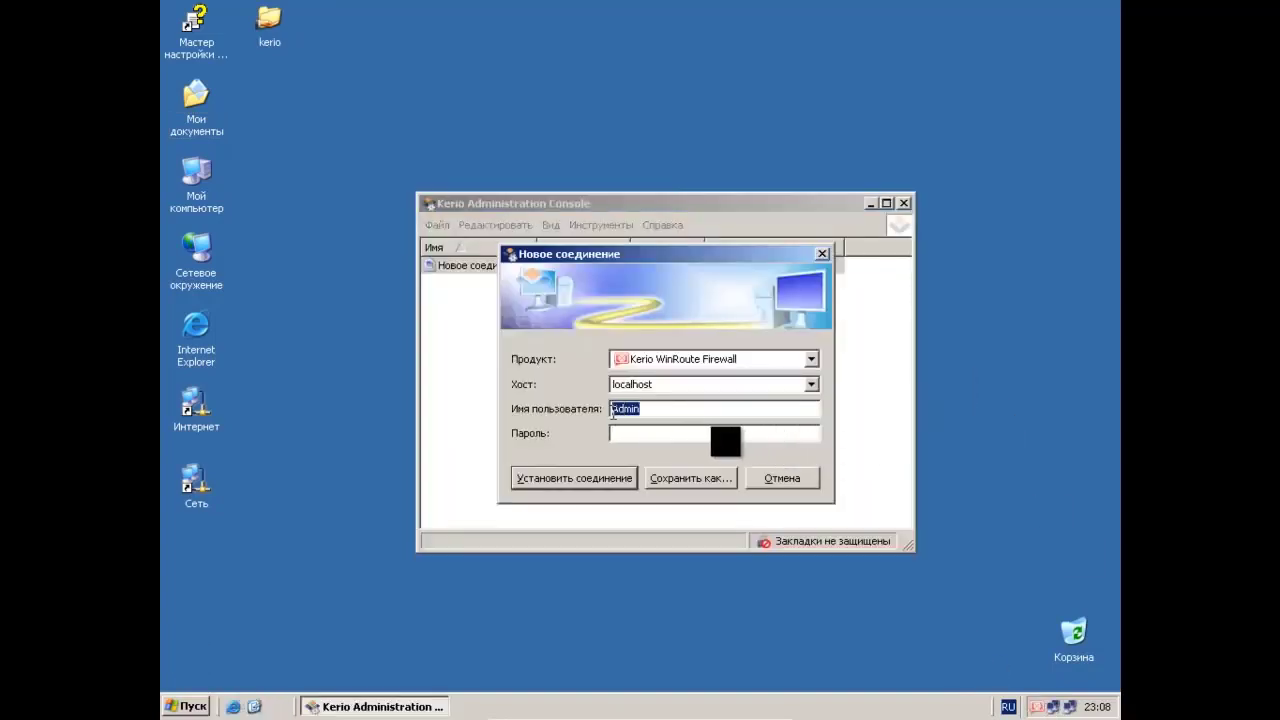
left_click(624, 432)
key("alt+shift")
type("******")
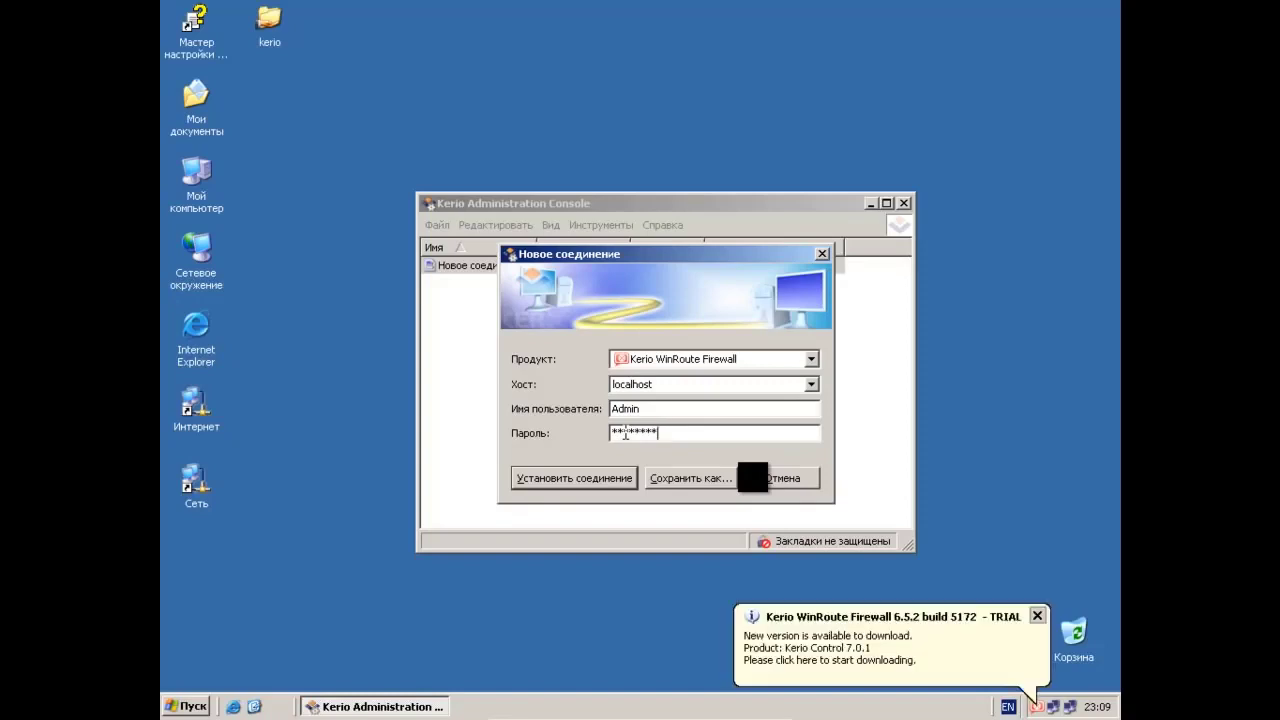
left_click(617, 477)
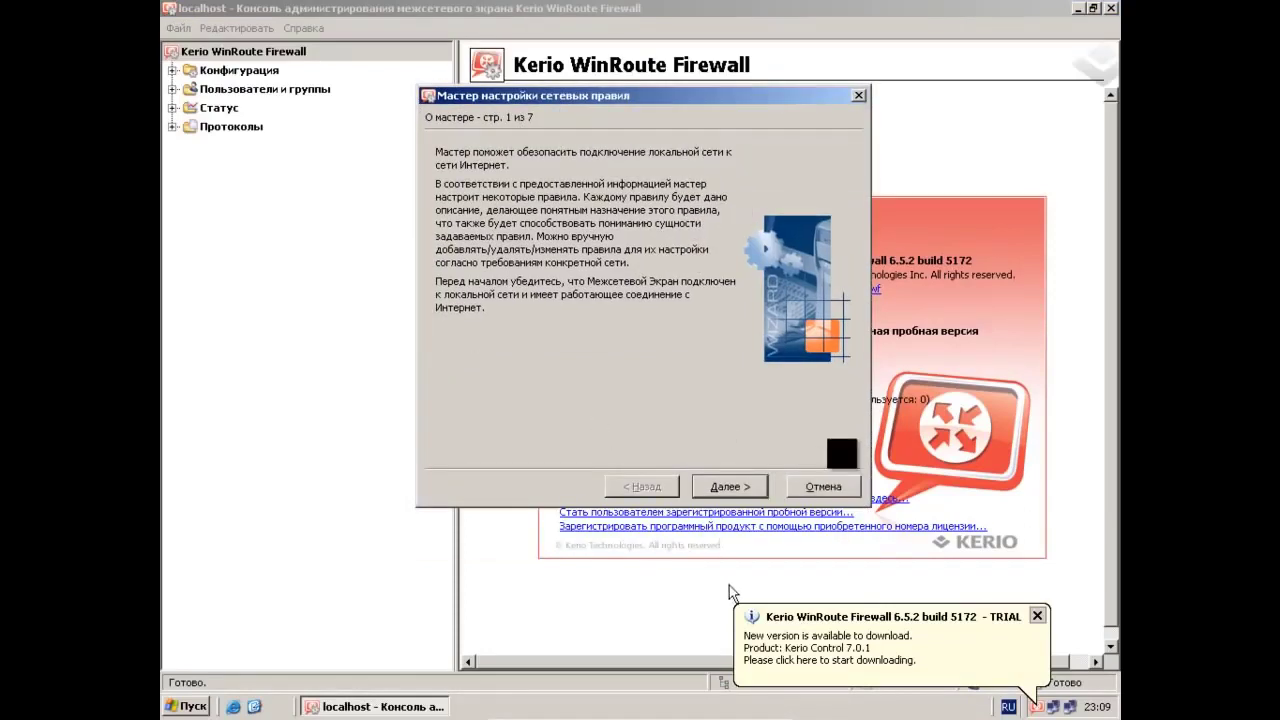
- In the network rules wizard, set the Internet connection type to "Обычная Связь с Интернет - Постоянный доступ" and continue to the interface page
left_click(734, 490)
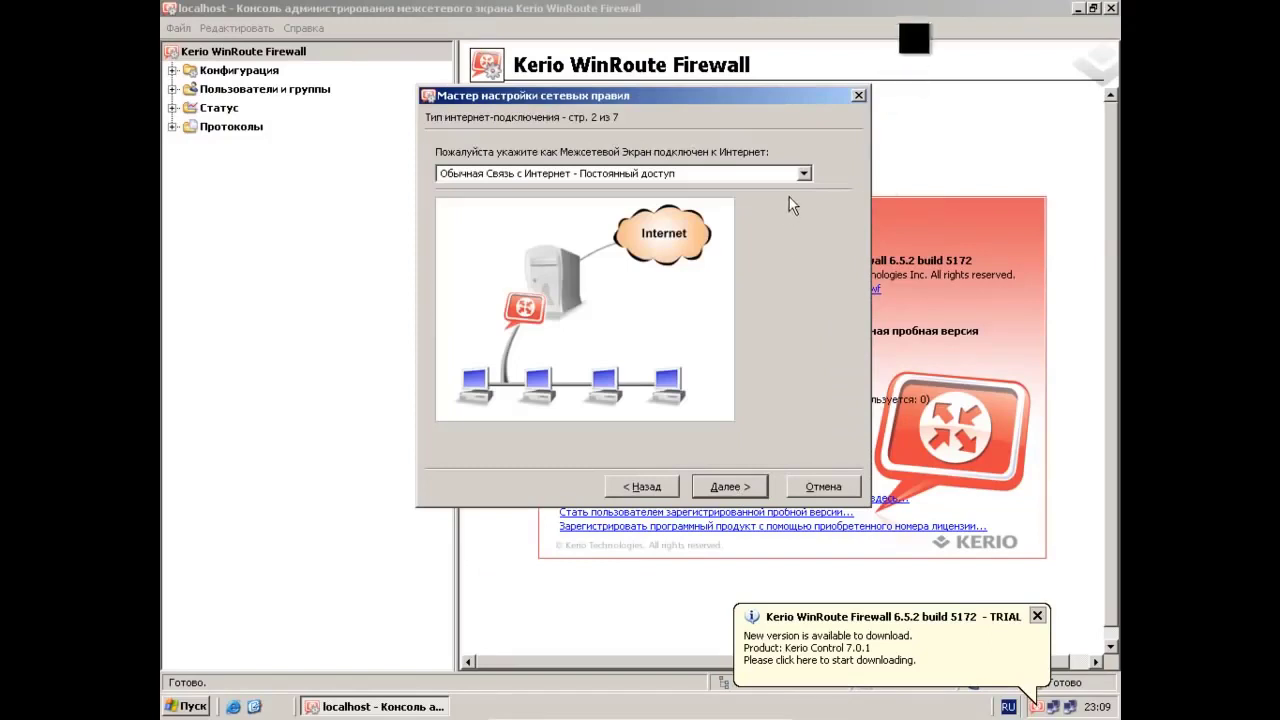
left_click(805, 175)
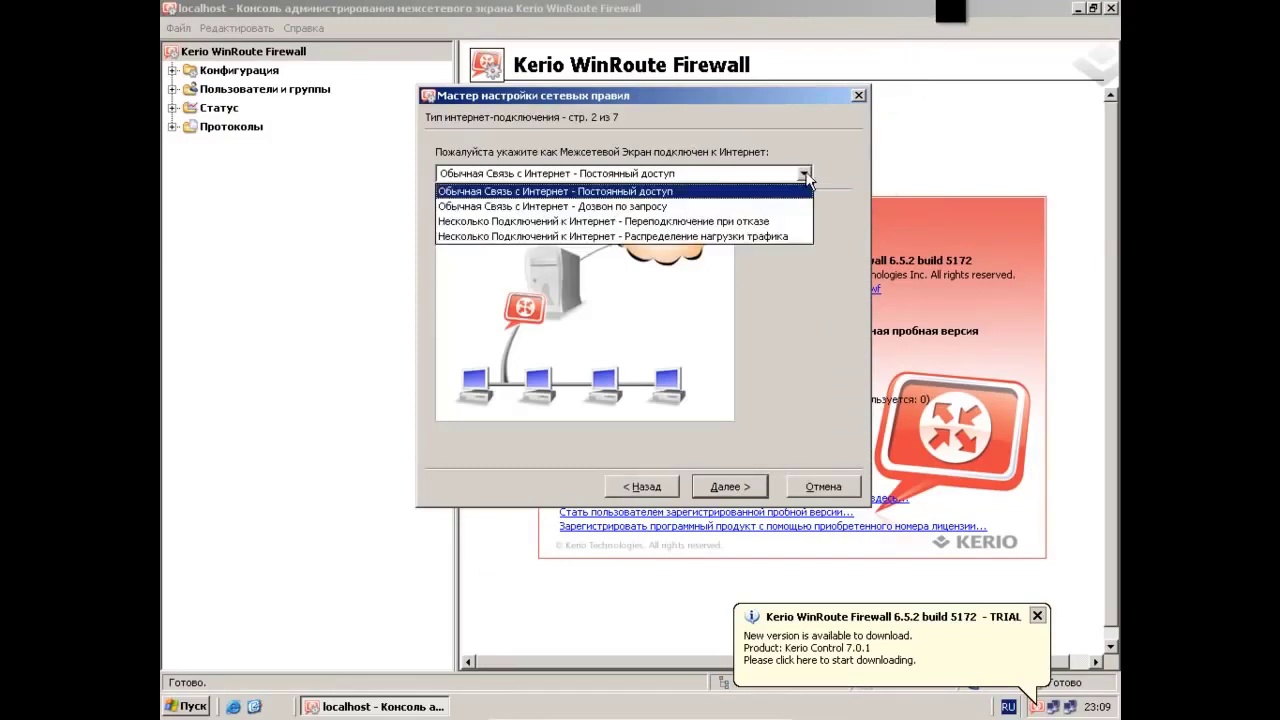
left_click(537, 194)
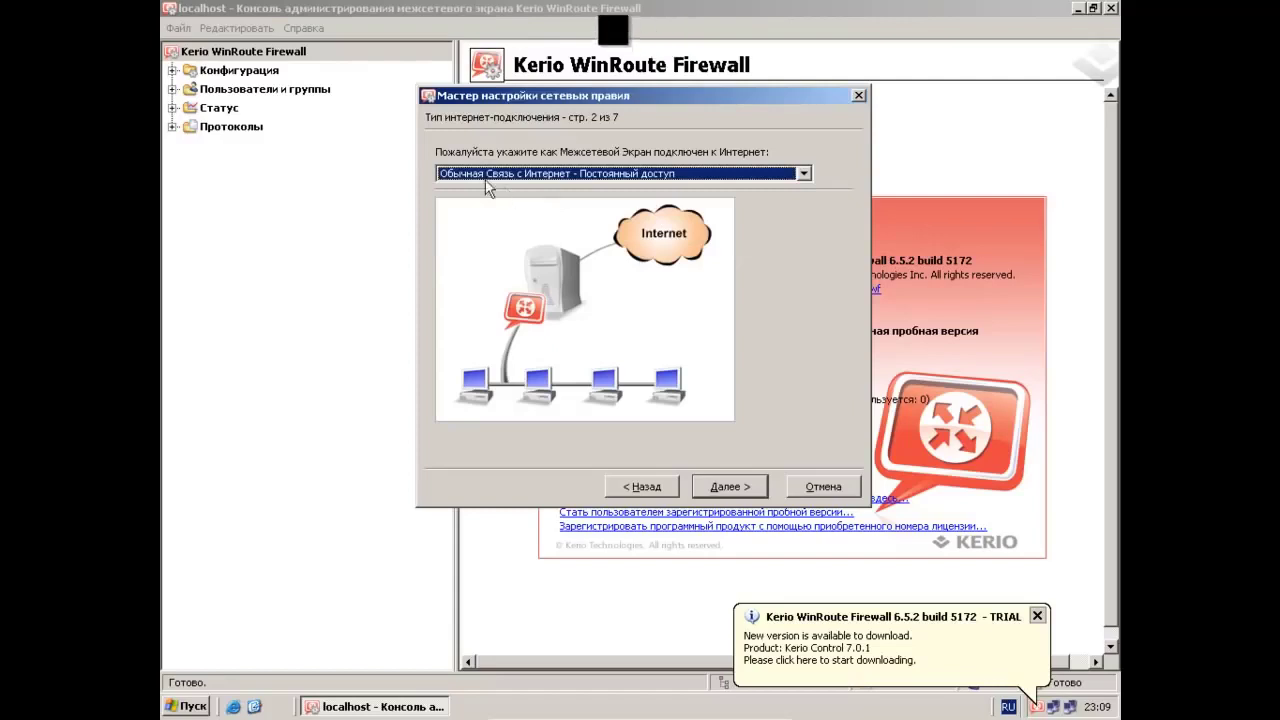
left_click(730, 487)
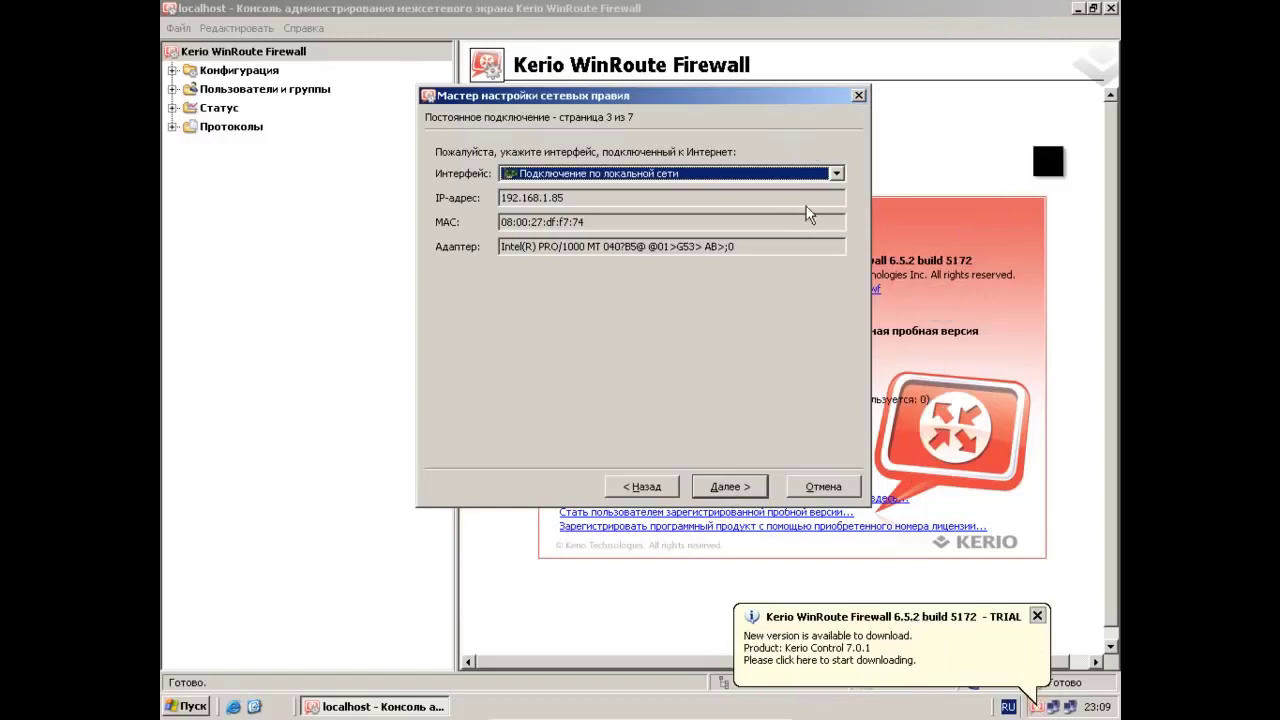
- Choose "Подключение по локальной сети" as the interface connected to the Internet and continue to the outbound policy page
left_click(836, 174)
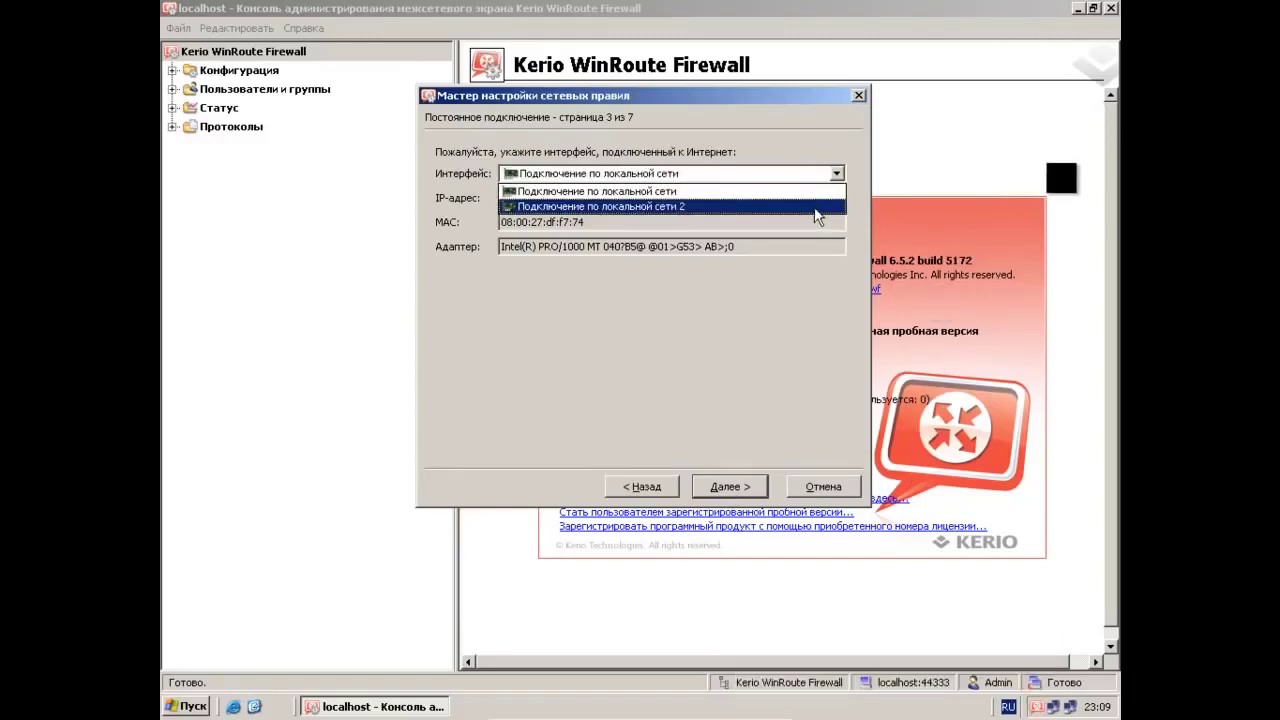
left_click(555, 191)
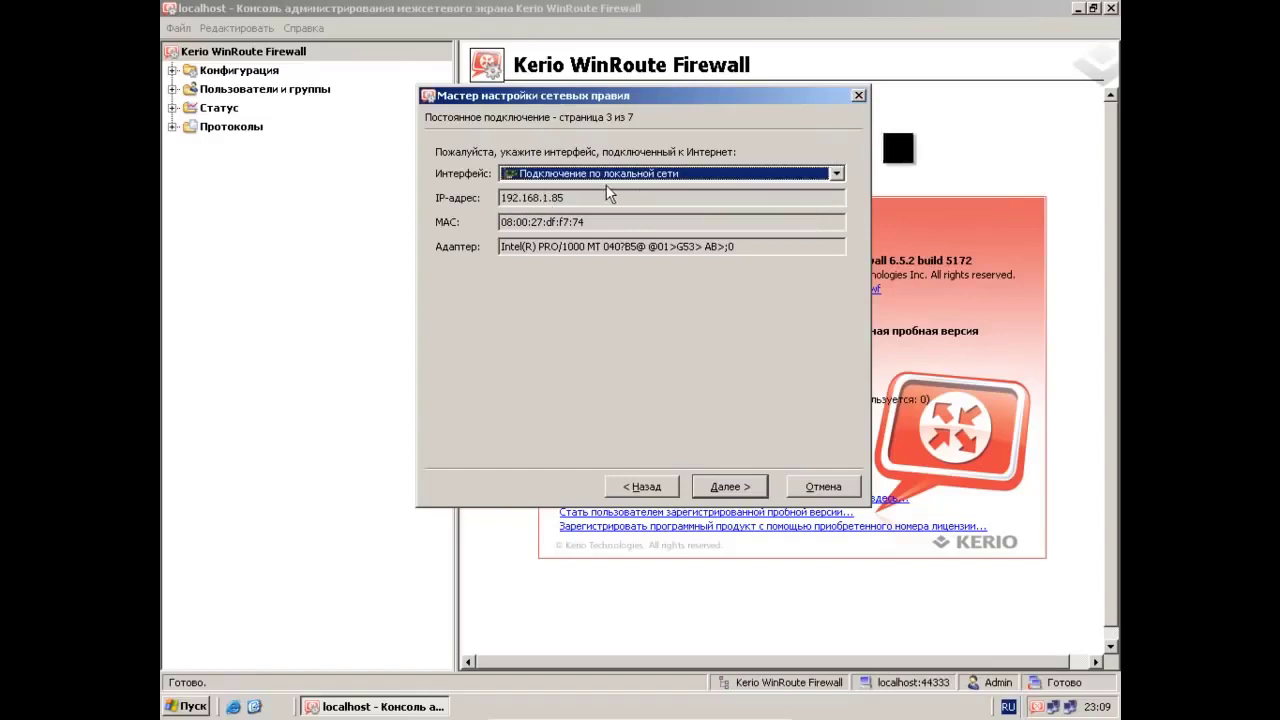
left_click(824, 177)
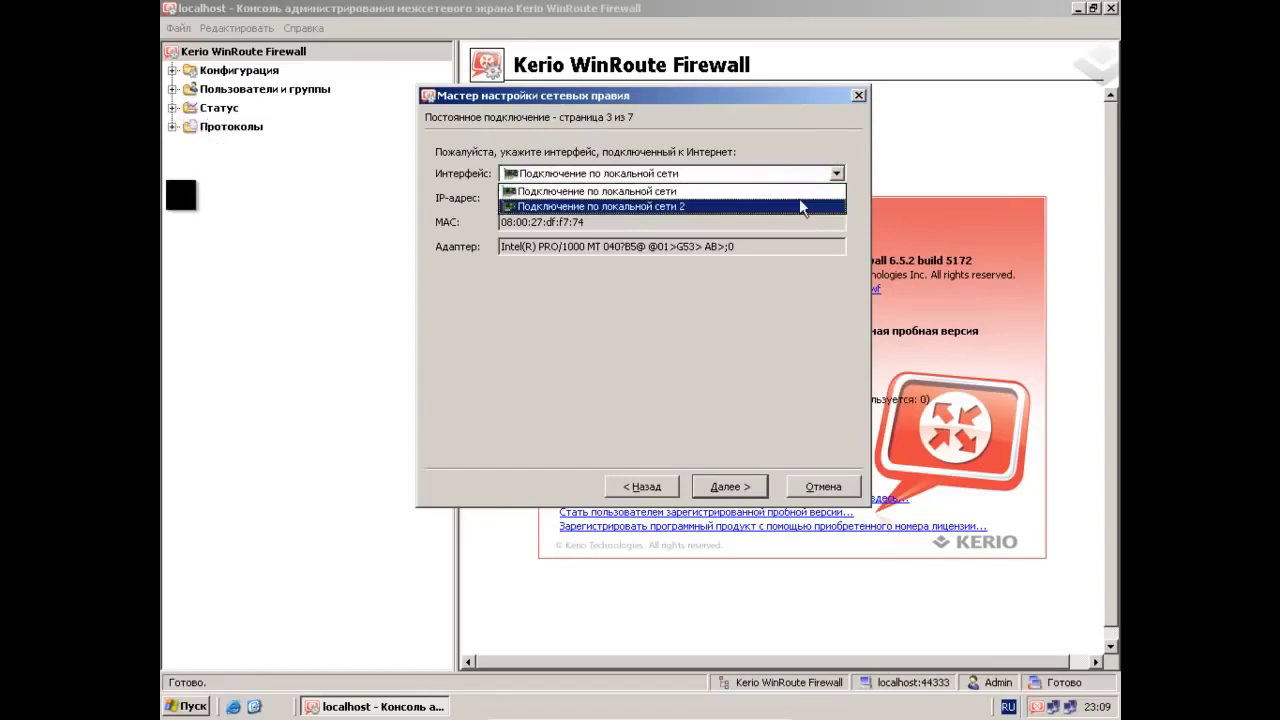
left_click(800, 206)
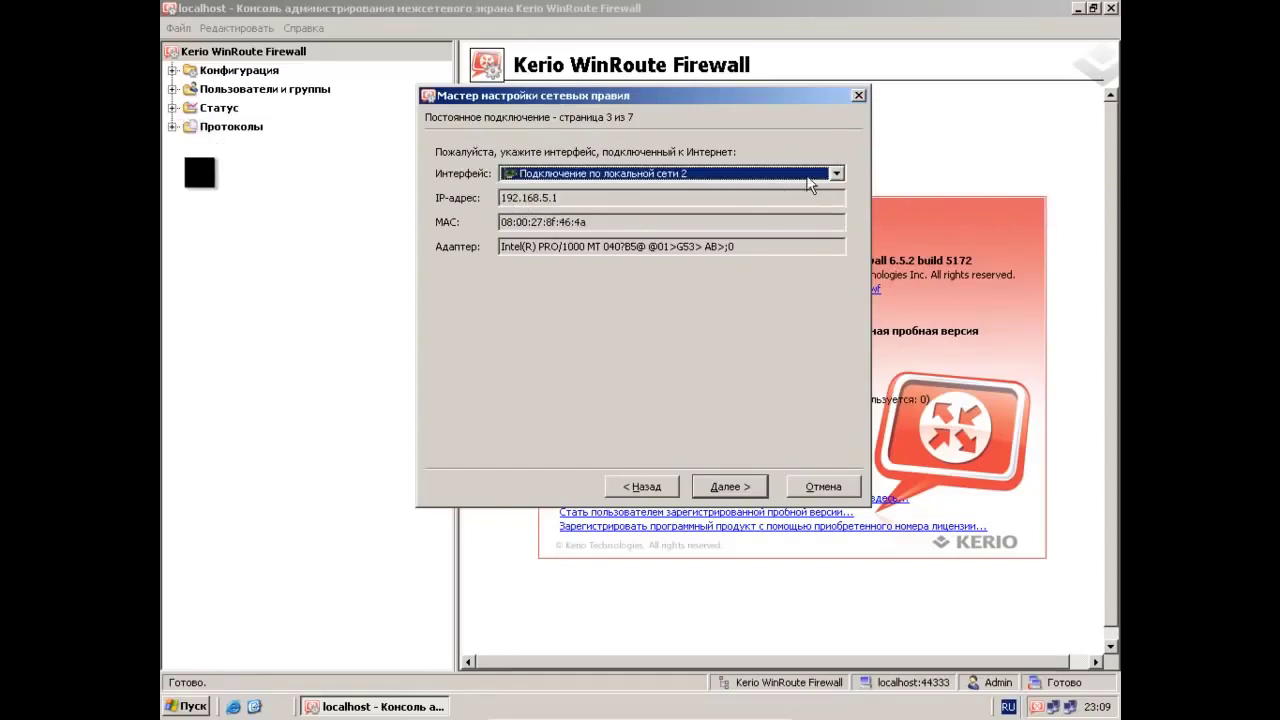
key("alt+Down")
key("Up")
key("Return")
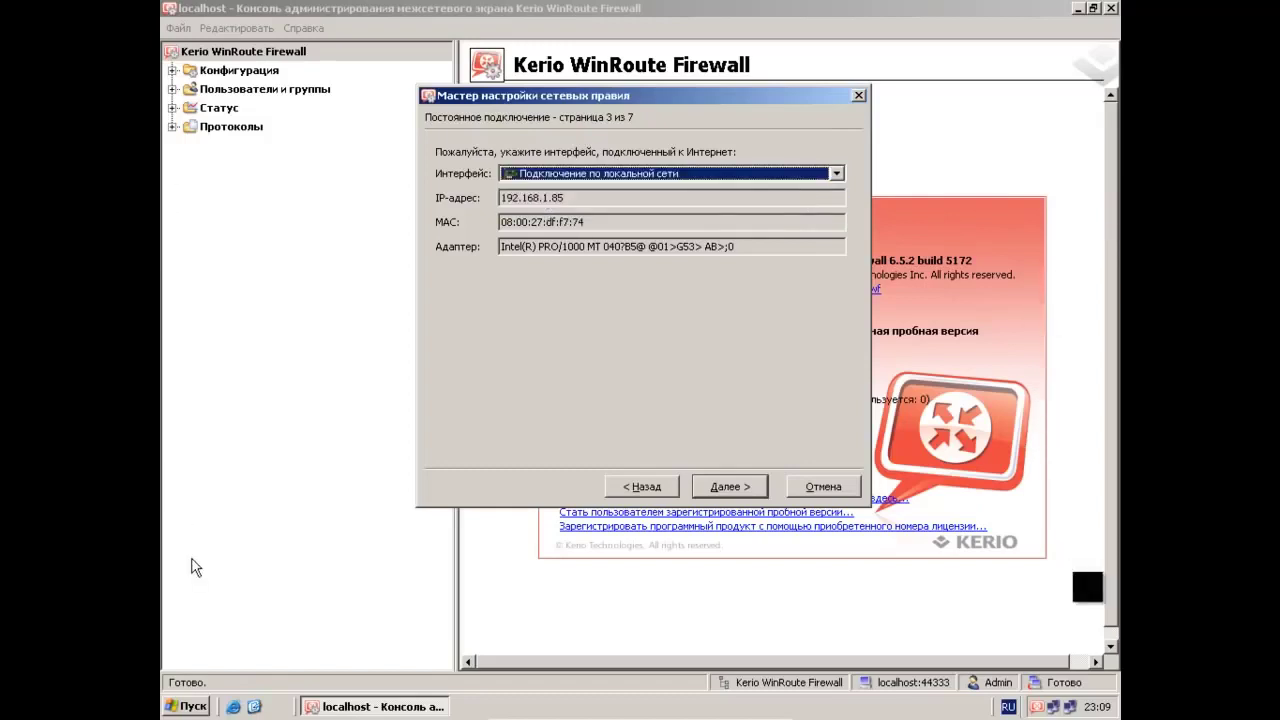
left_click(710, 490)
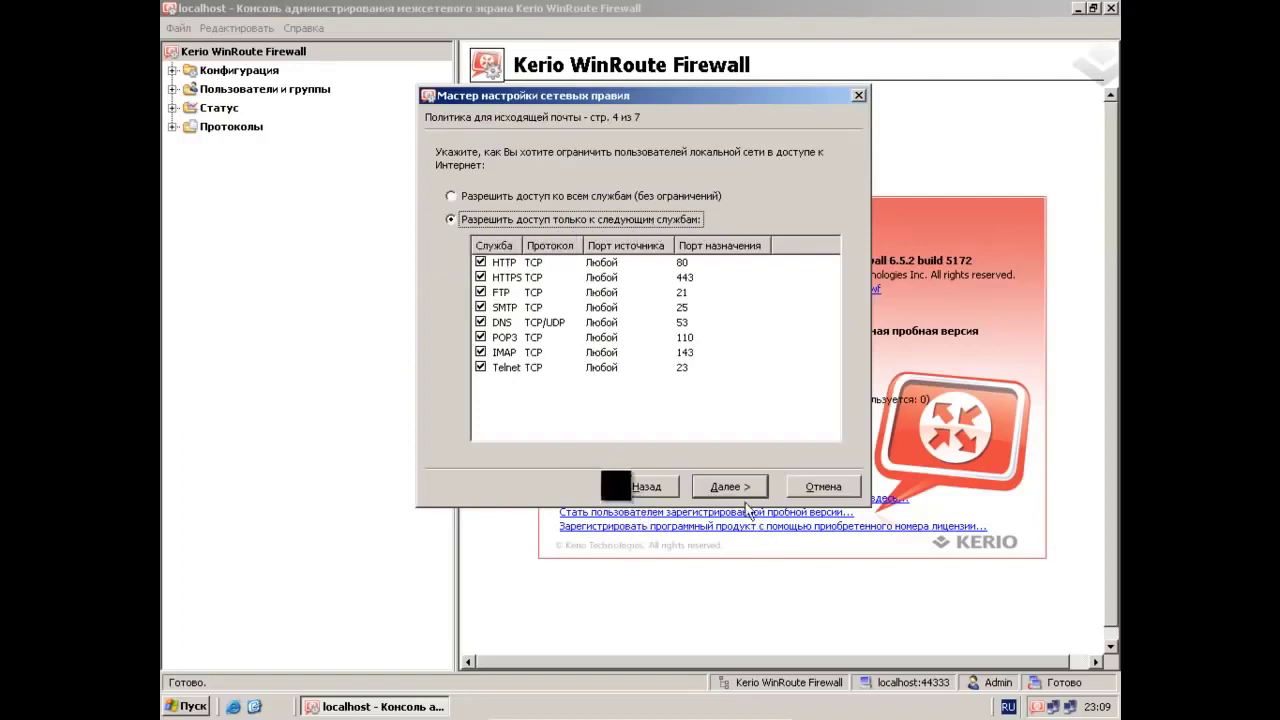
- Restrict local users' Internet access to only the listed services (Разрешить доступ только к следующим службам) and continue to the VPN page
left_click(510, 197)
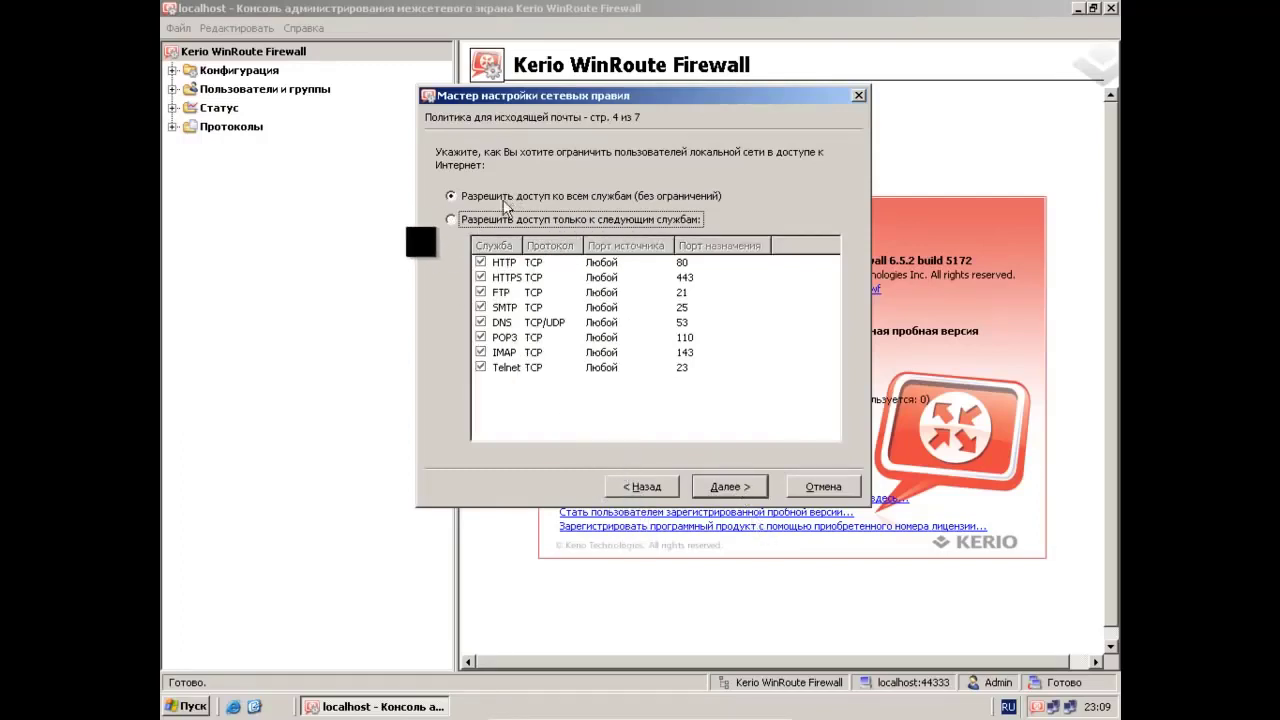
left_click(507, 221)
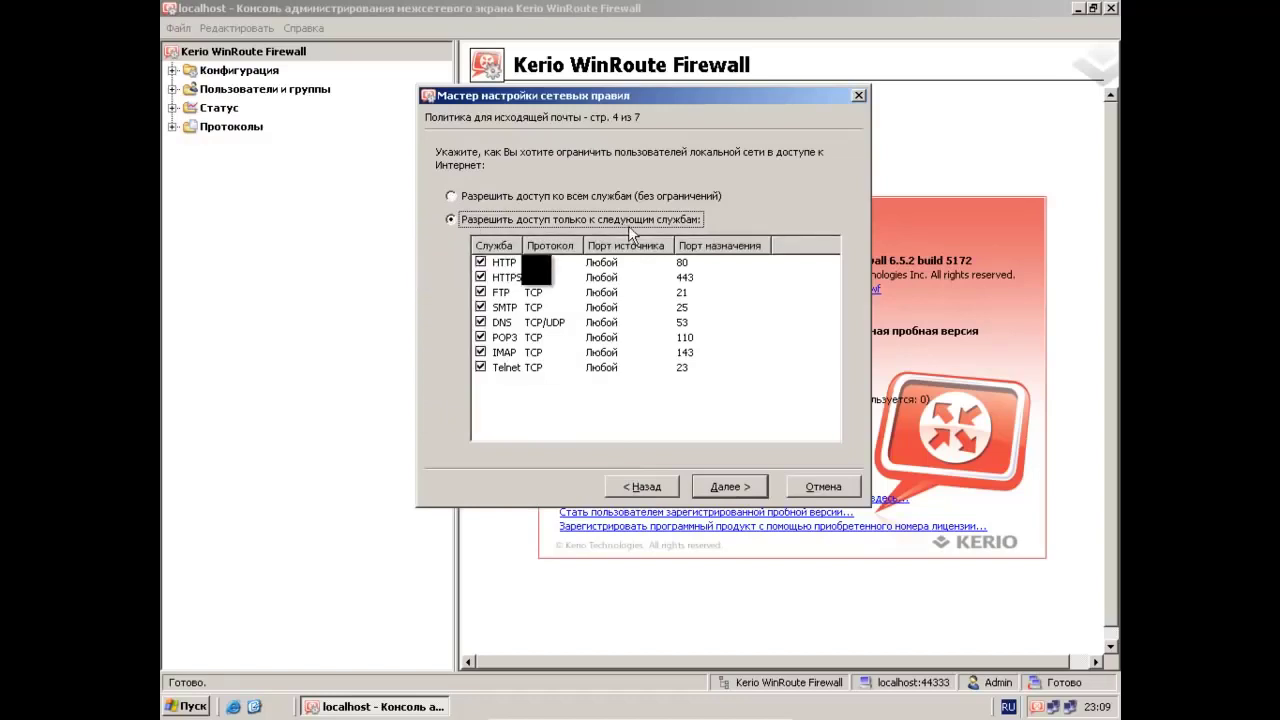
left_click(724, 487)
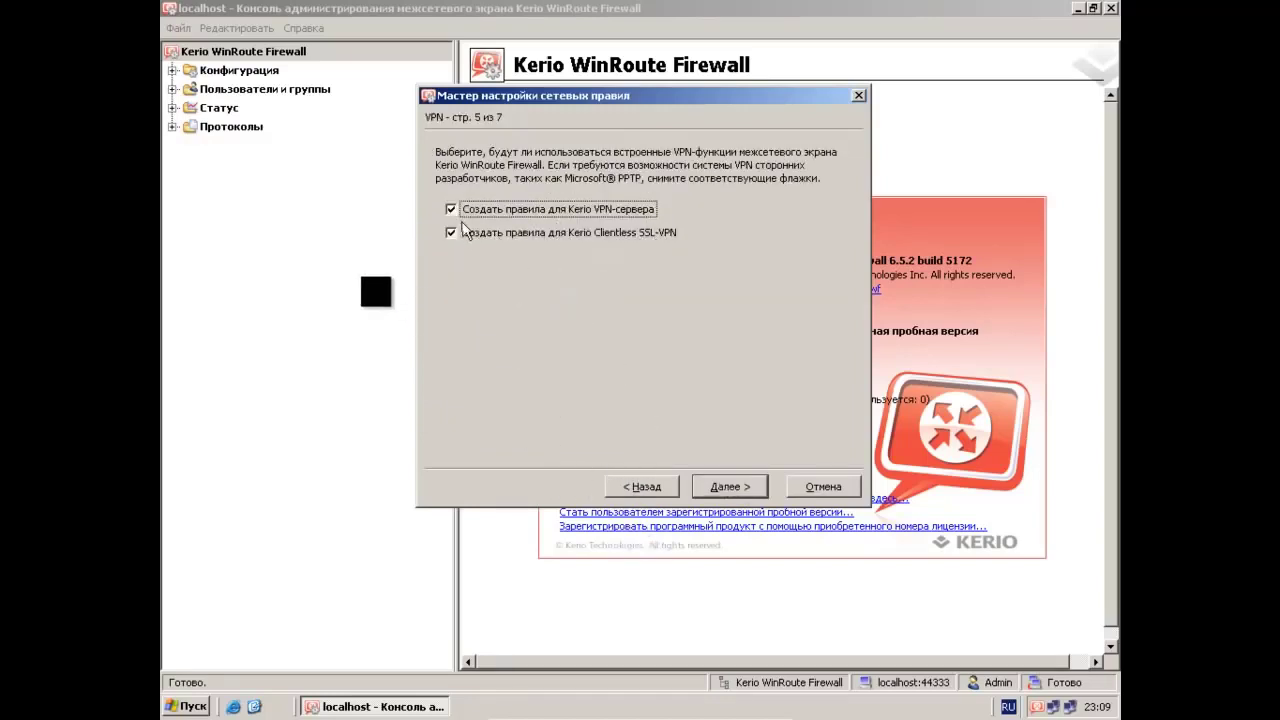
- Disable rule creation for both the Kerio VPN server and Kerio Clientless SSL-VPN, and continue to the inbound policy page
left_click(451, 209)
left_click(451, 232)
left_click(718, 492)
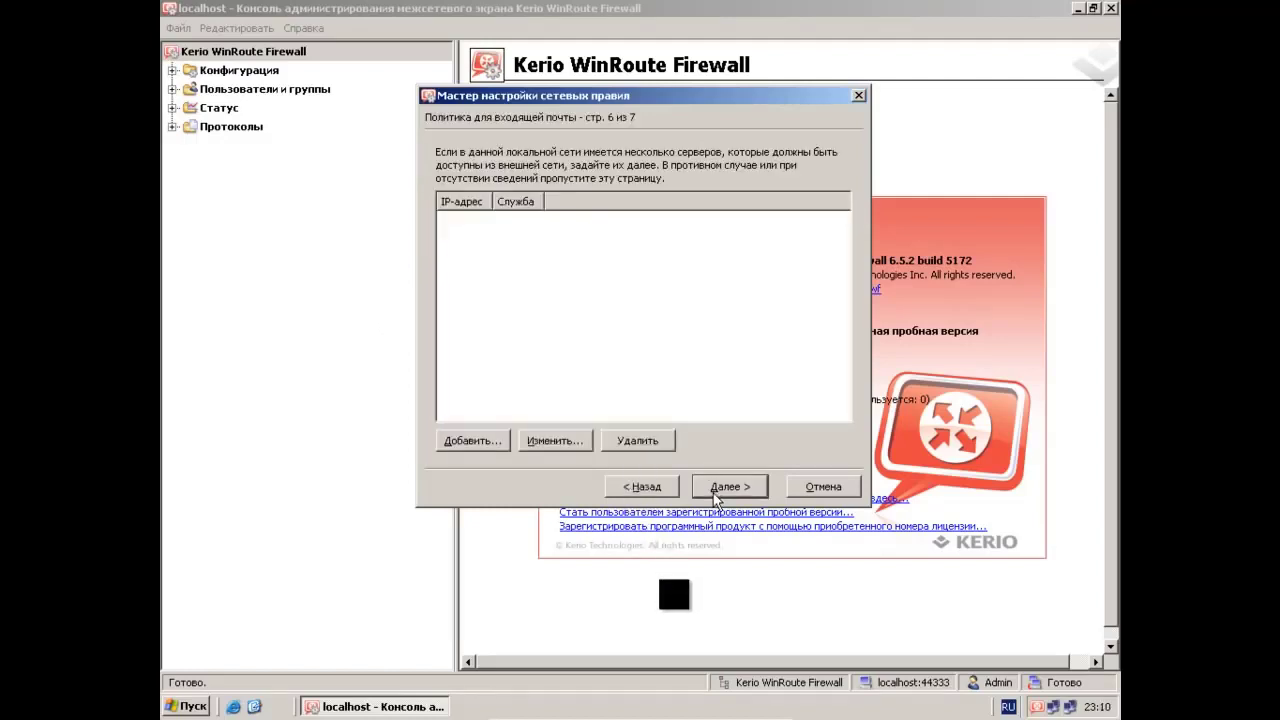
- Complete the network rules wizard without adding any published servers, and close the welcome message
left_click(716, 492)
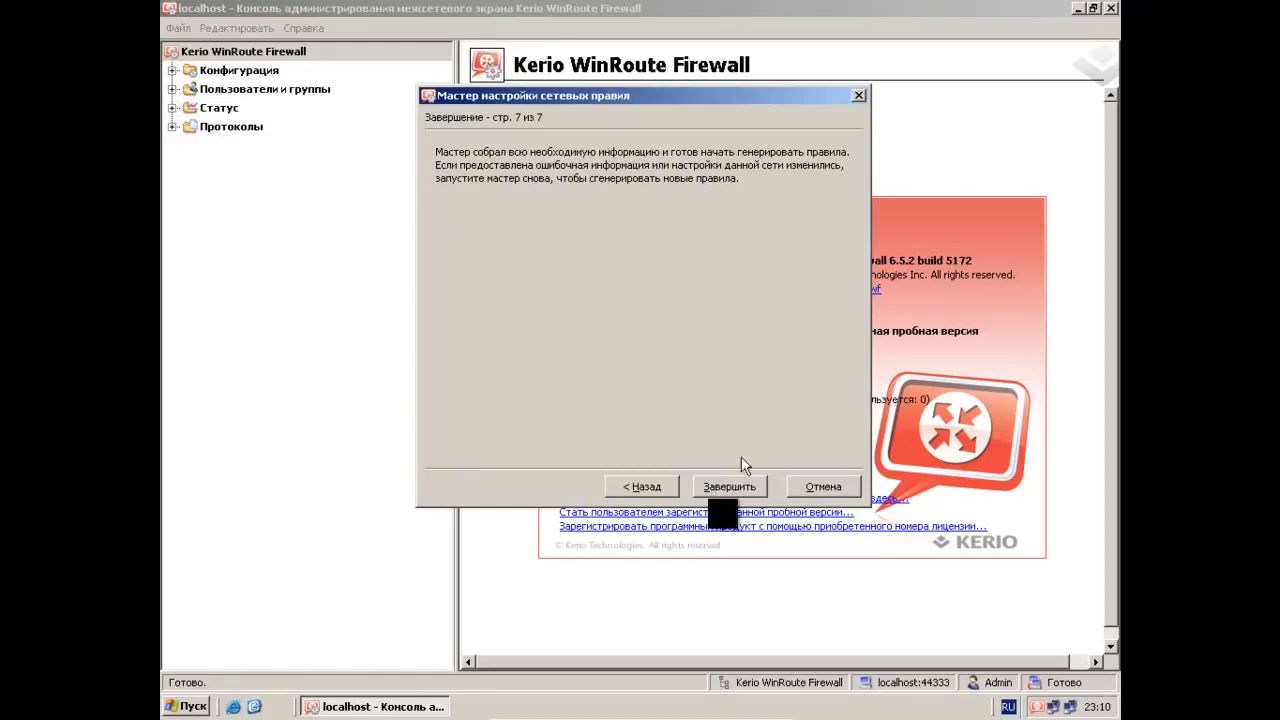
left_click(728, 490)
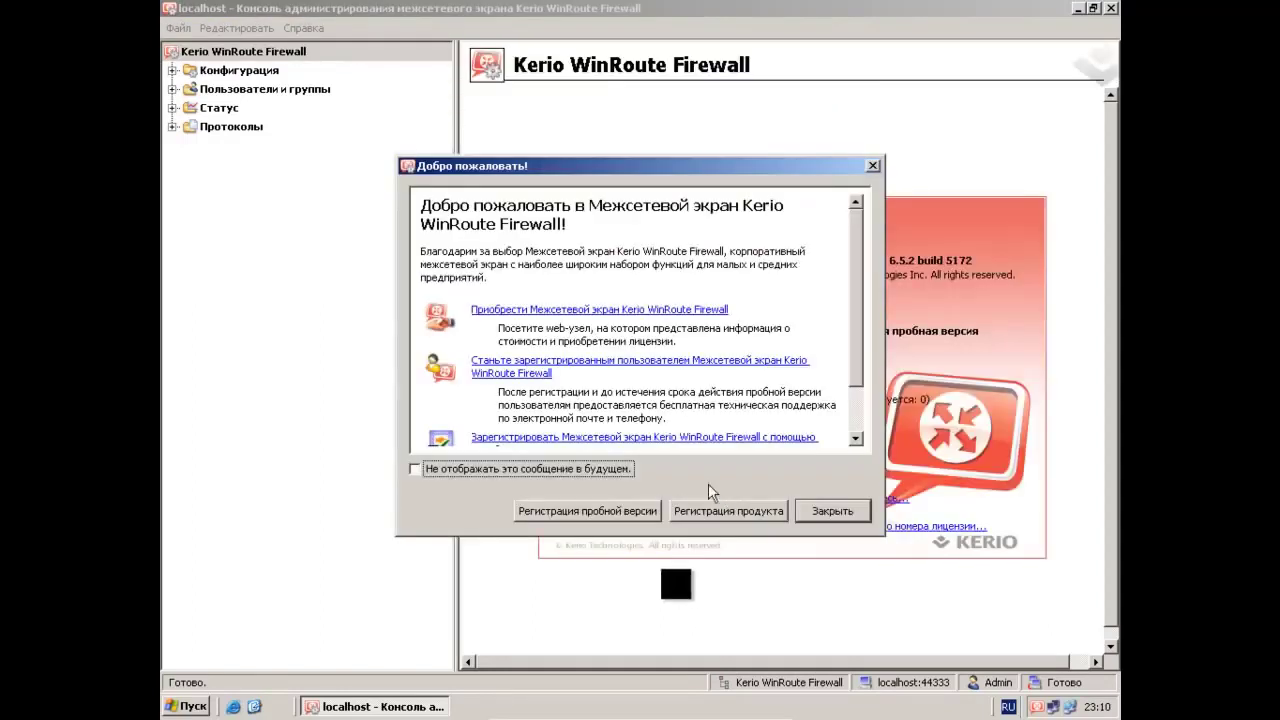
left_click(824, 512)
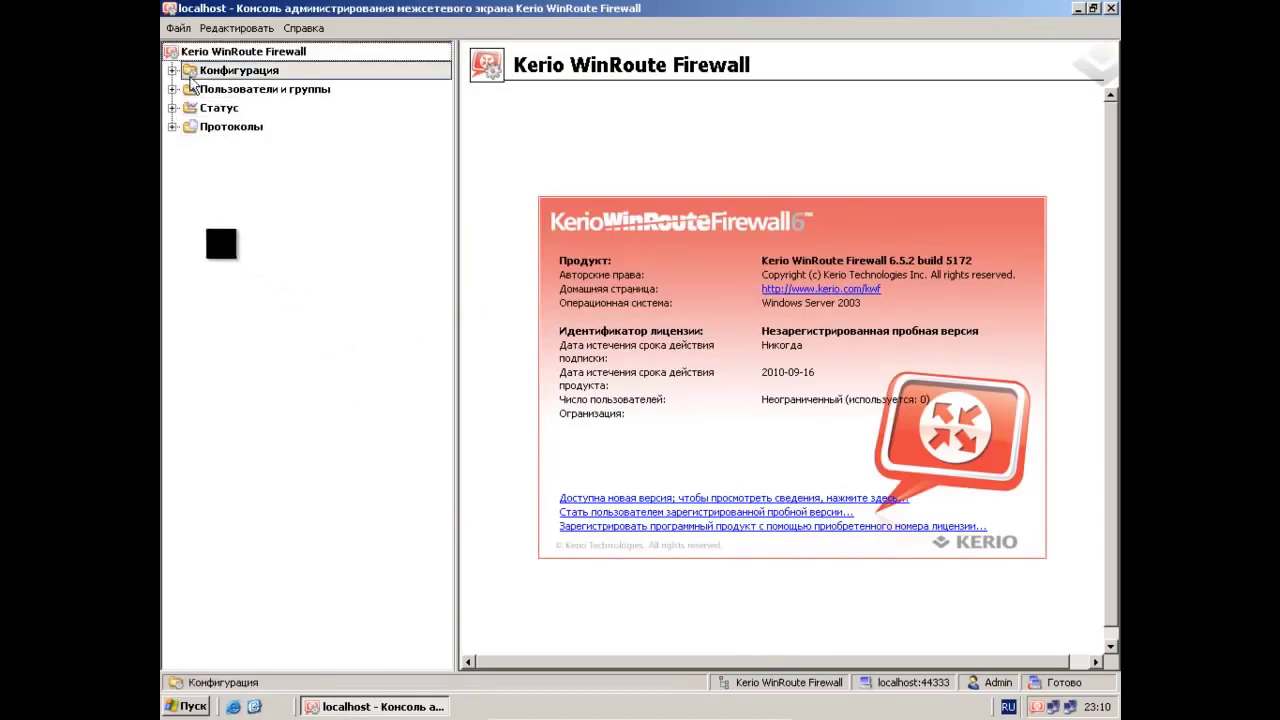
- Open Политика трафика in the configuration section and examine the services allowed by the NAT rule
left_click(171, 72)
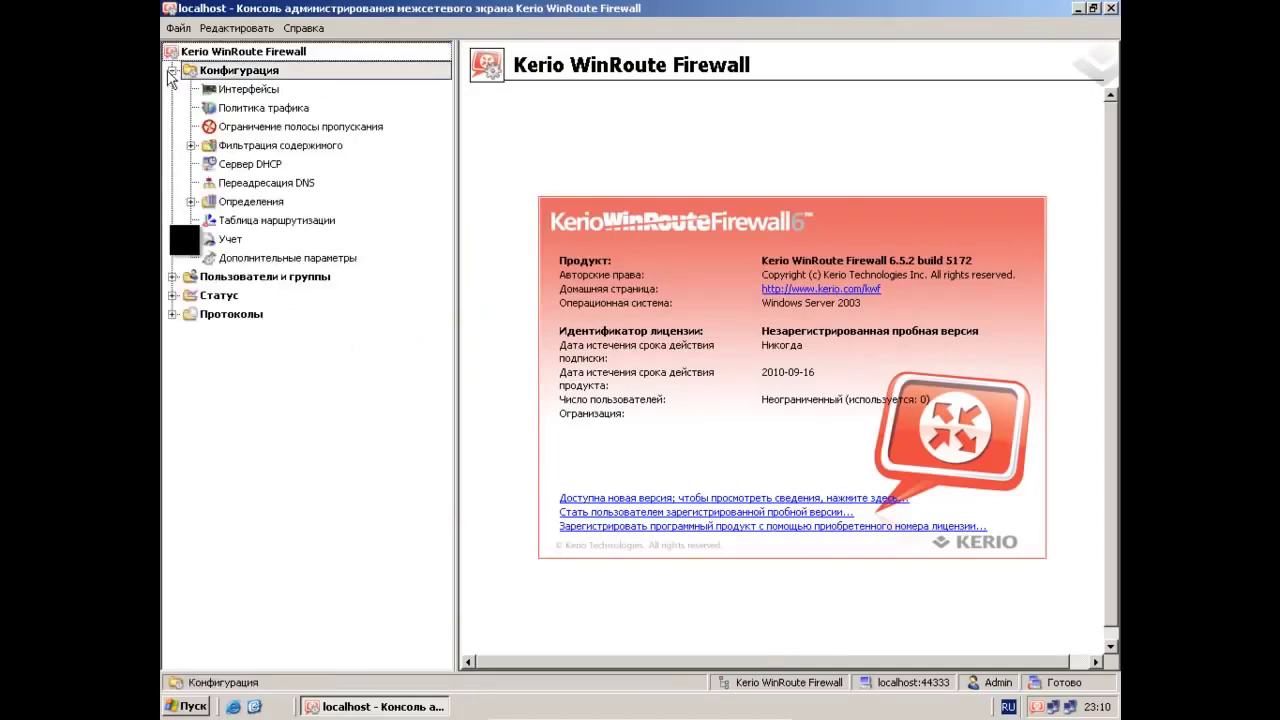
left_click(243, 110)
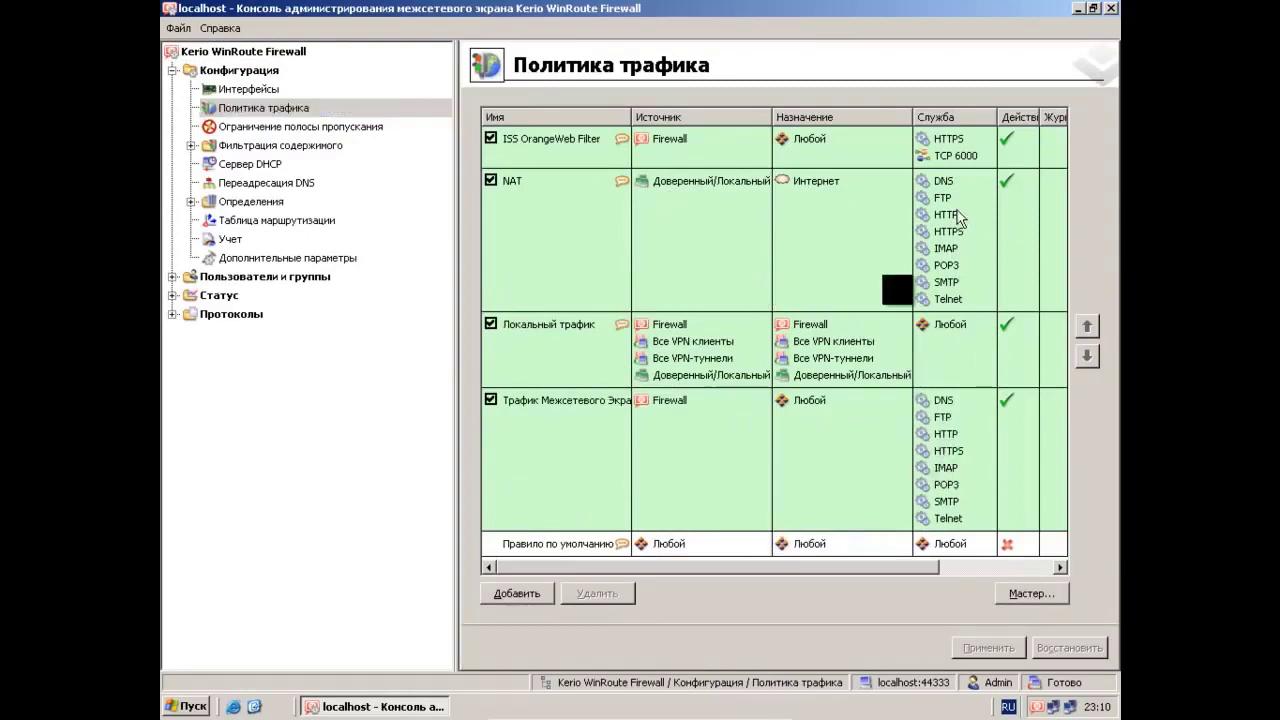
left_click(955, 268)
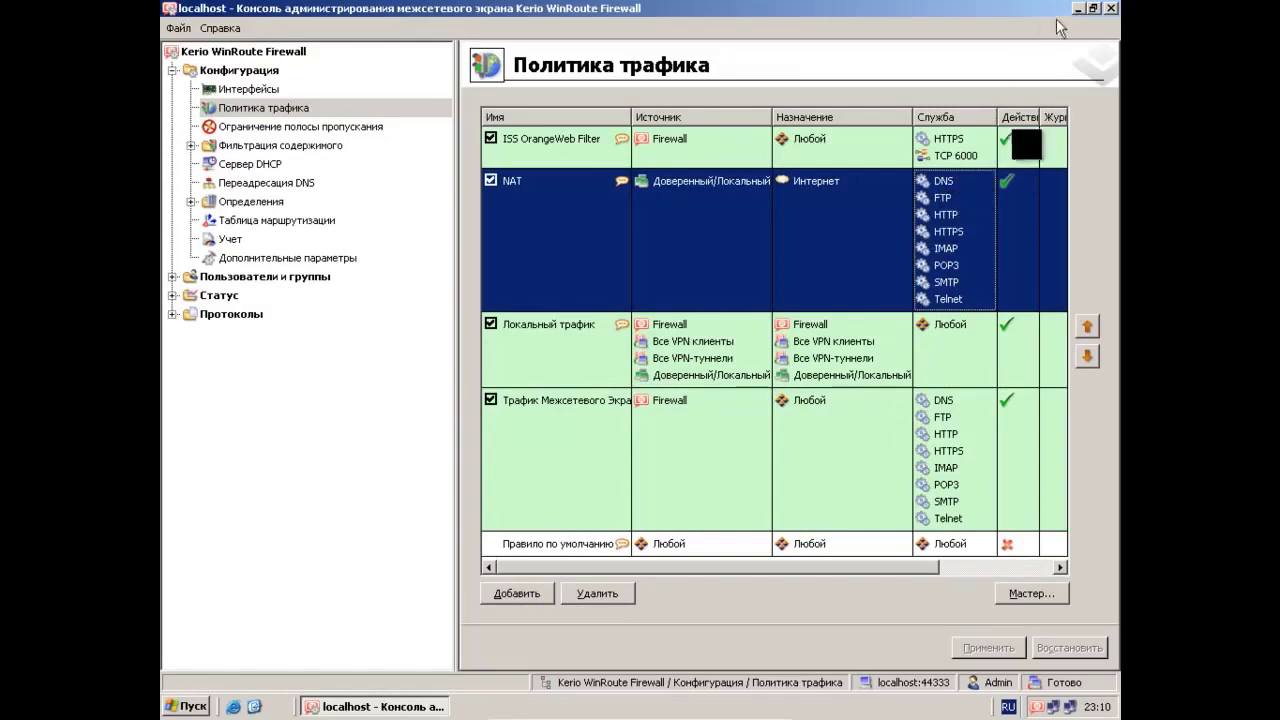
- Restore the administration console from full screen, move its window aside, and minimize it to reach the desktop
left_click(1093, 9)
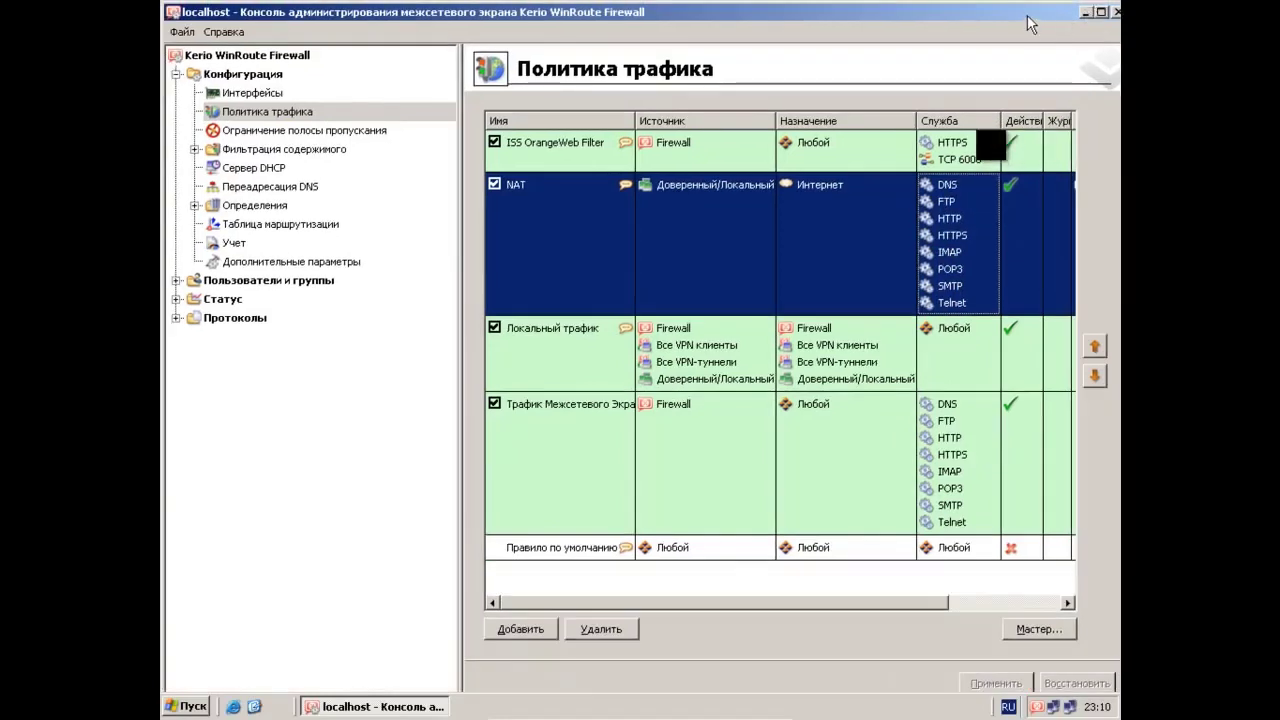
left_click_drag(1028, 15, 944, 191)
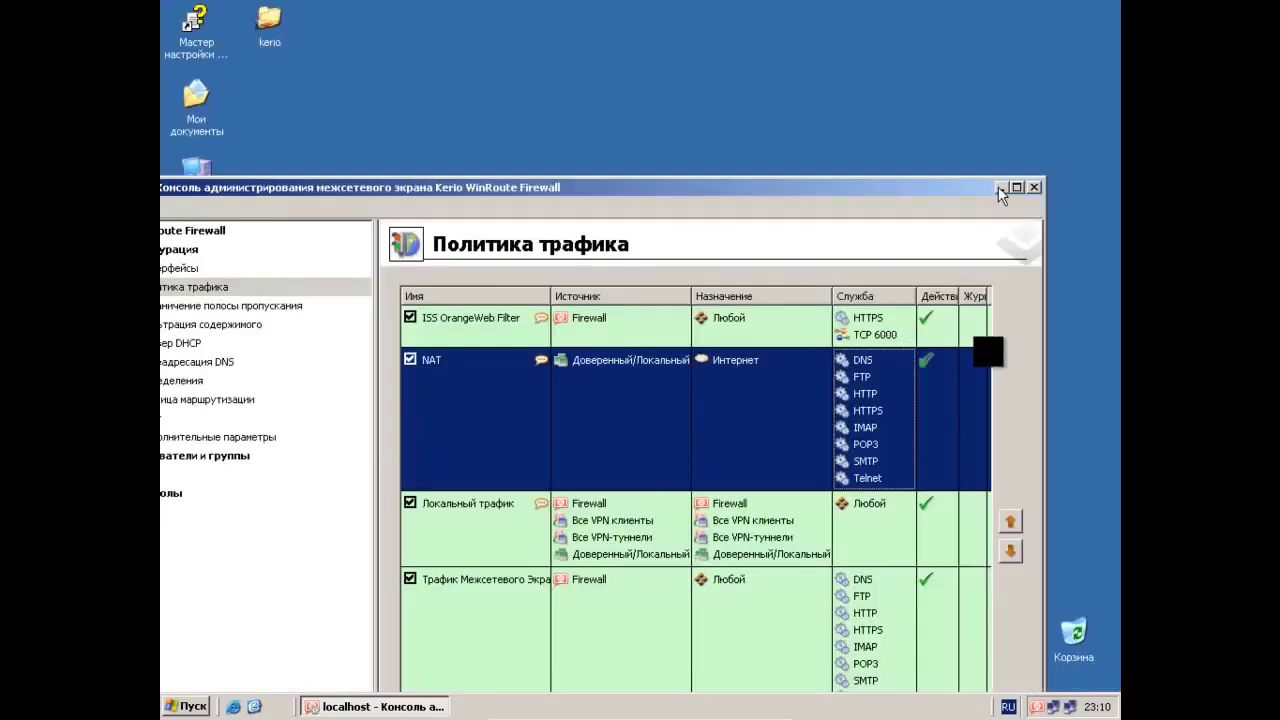
left_click(998, 188)
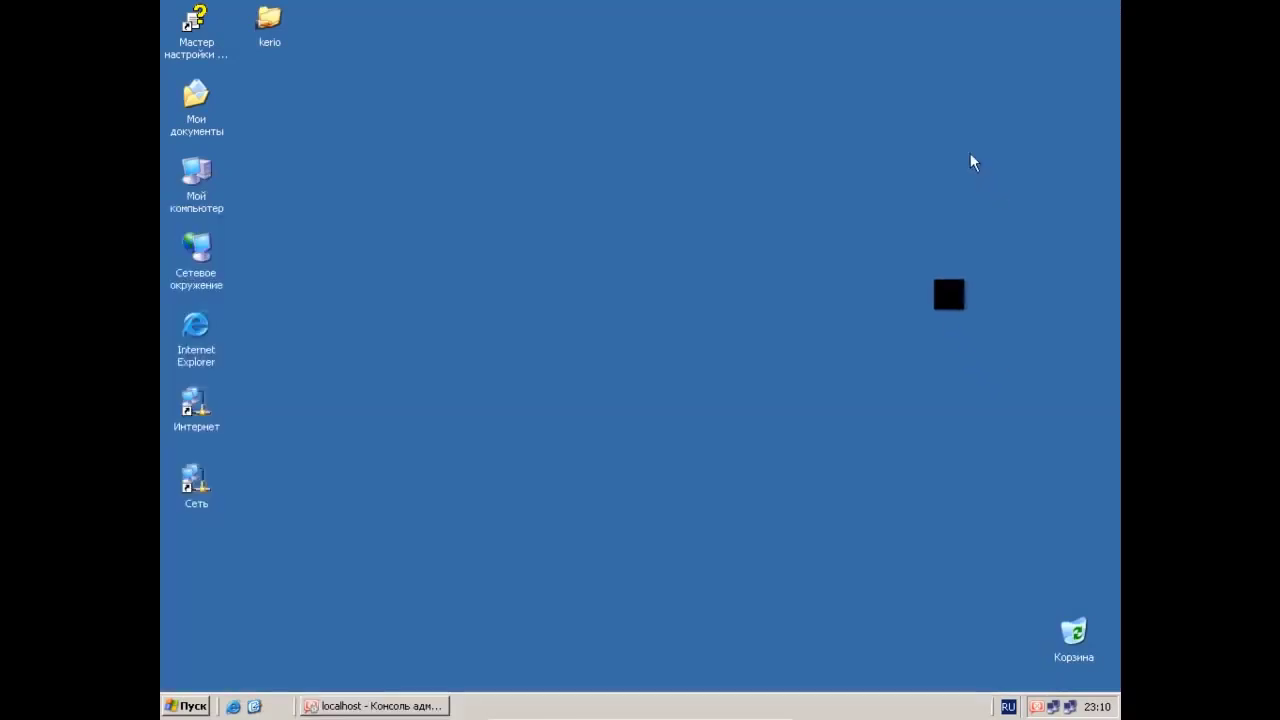
- Switch to Internet Explorer, dismiss the enhanced security notice, and go to yandex.ru
left_click(235, 708)
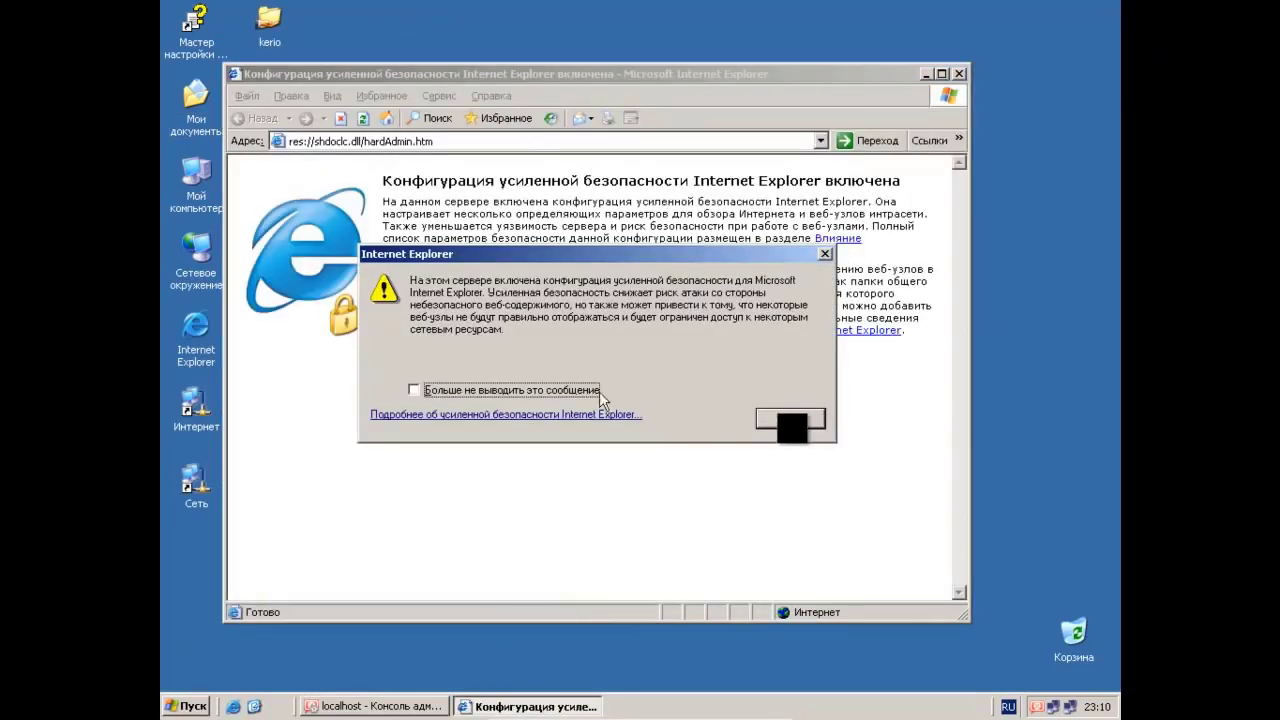
left_click(784, 418)
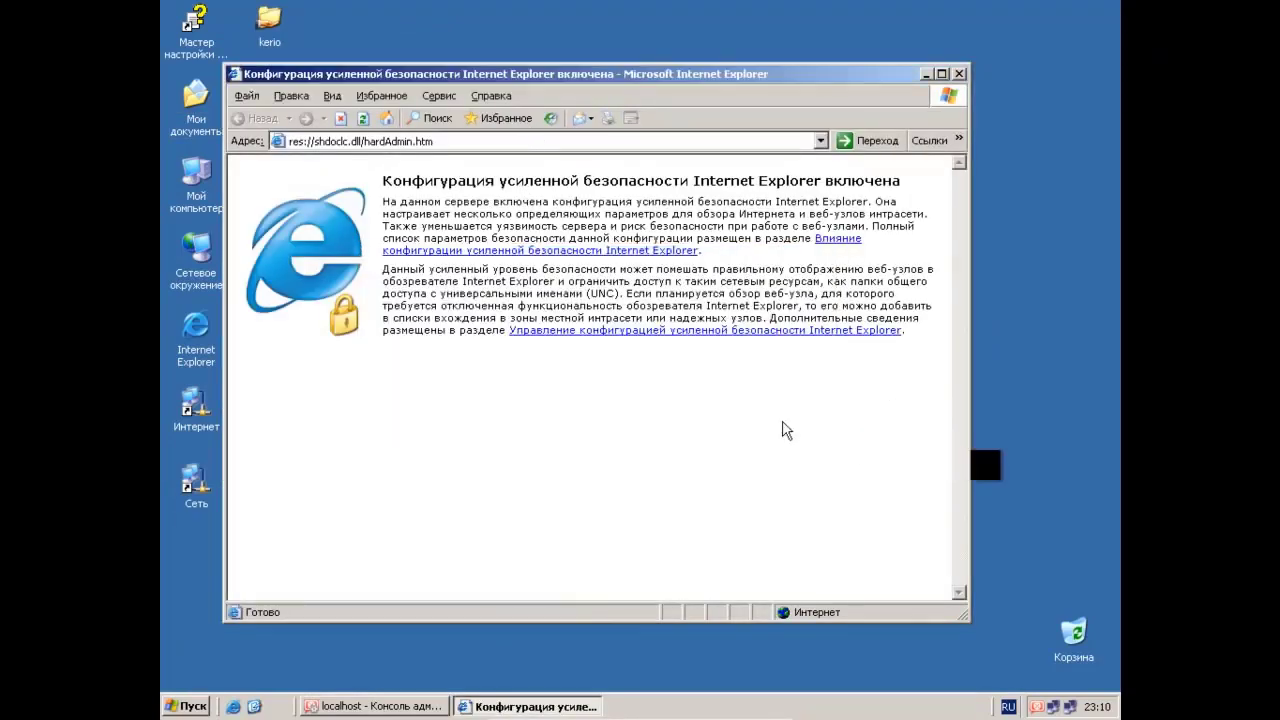
left_click(645, 142)
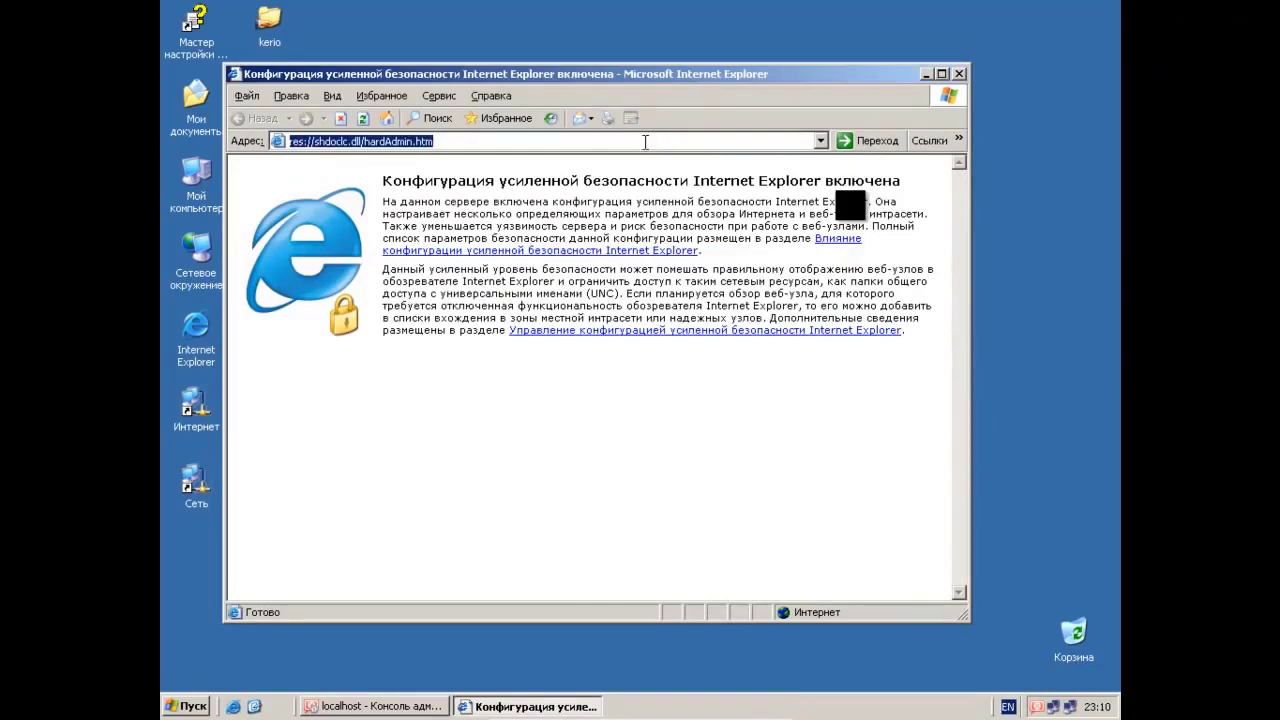
type("yandex.ru")
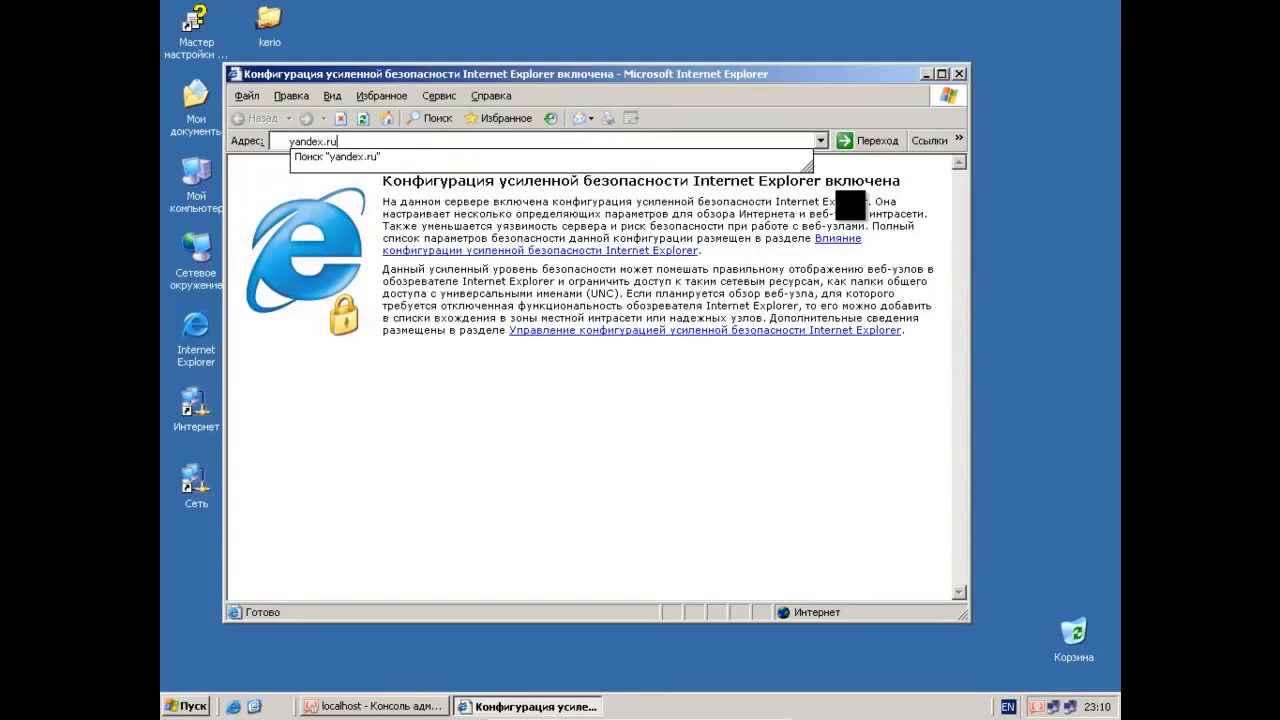
key("Return")
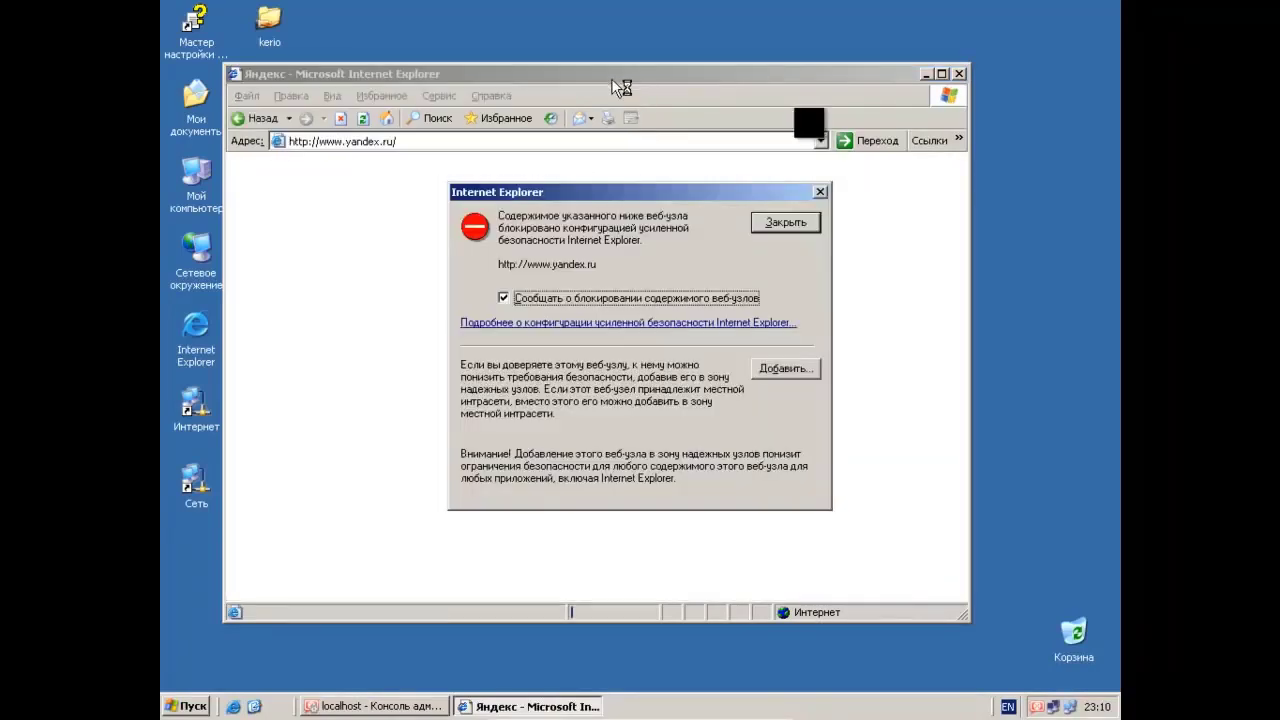
left_click(785, 368)
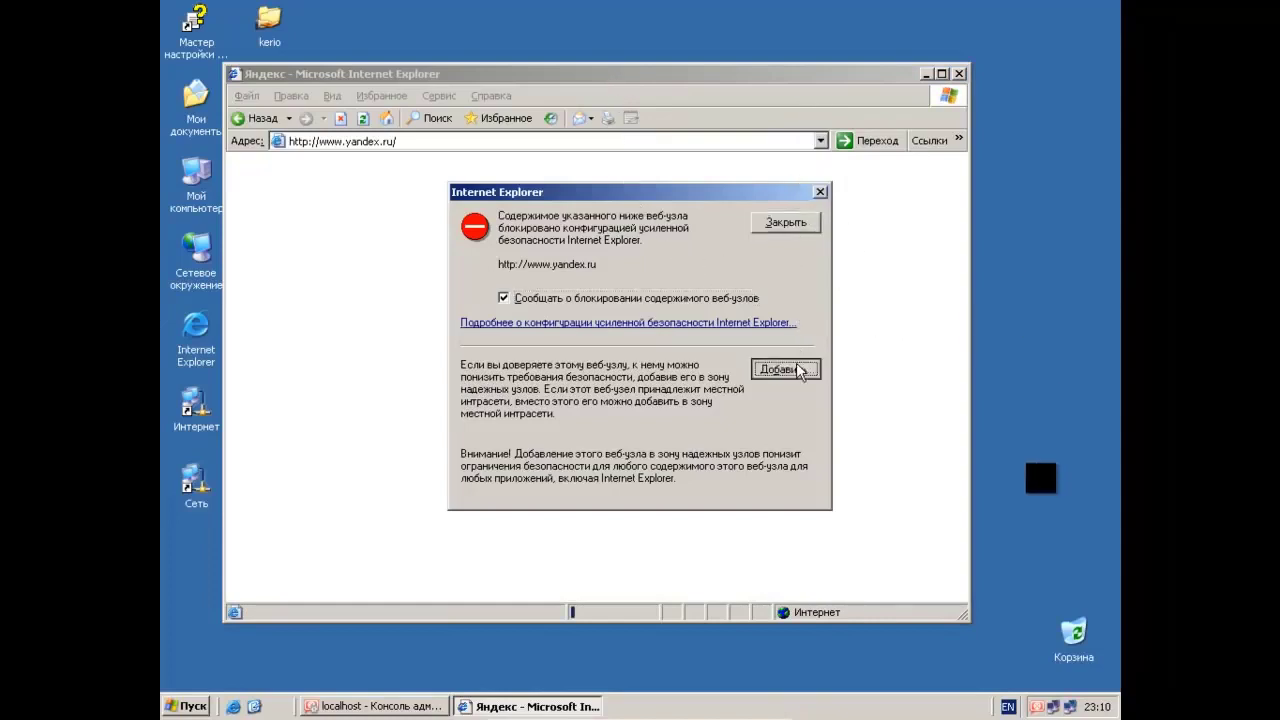
left_click(772, 328)
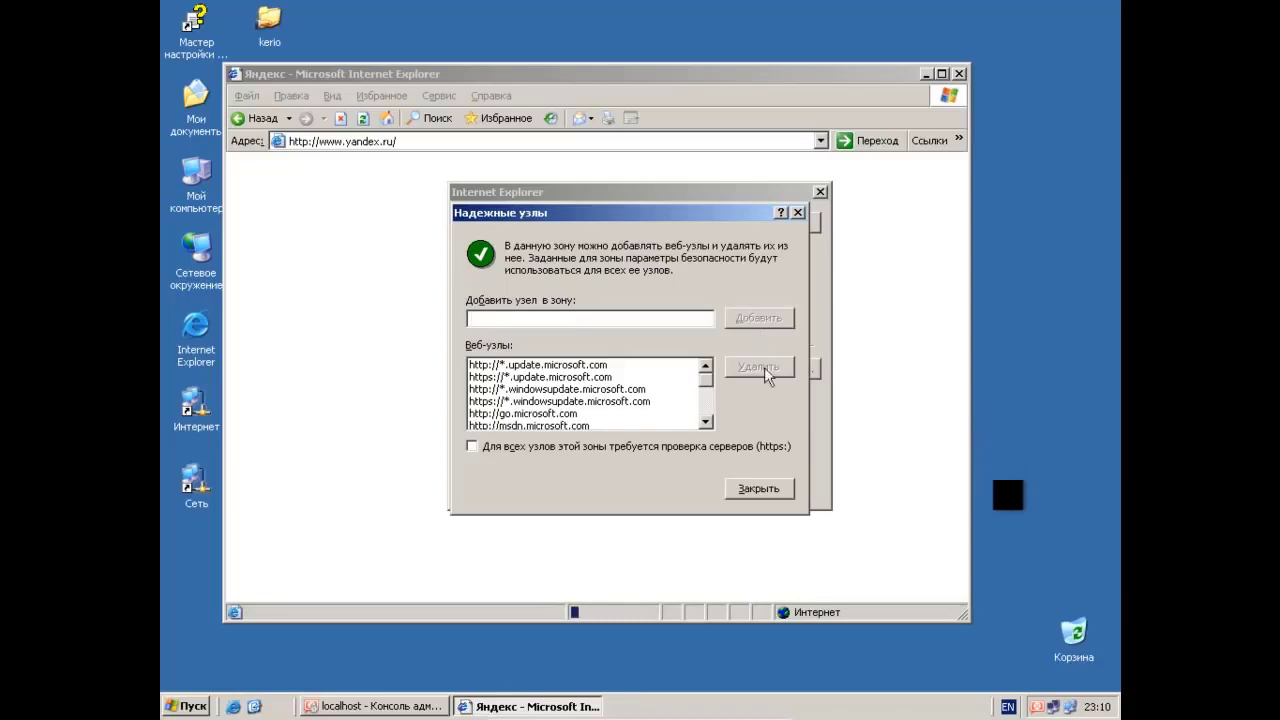
left_click(758, 488)
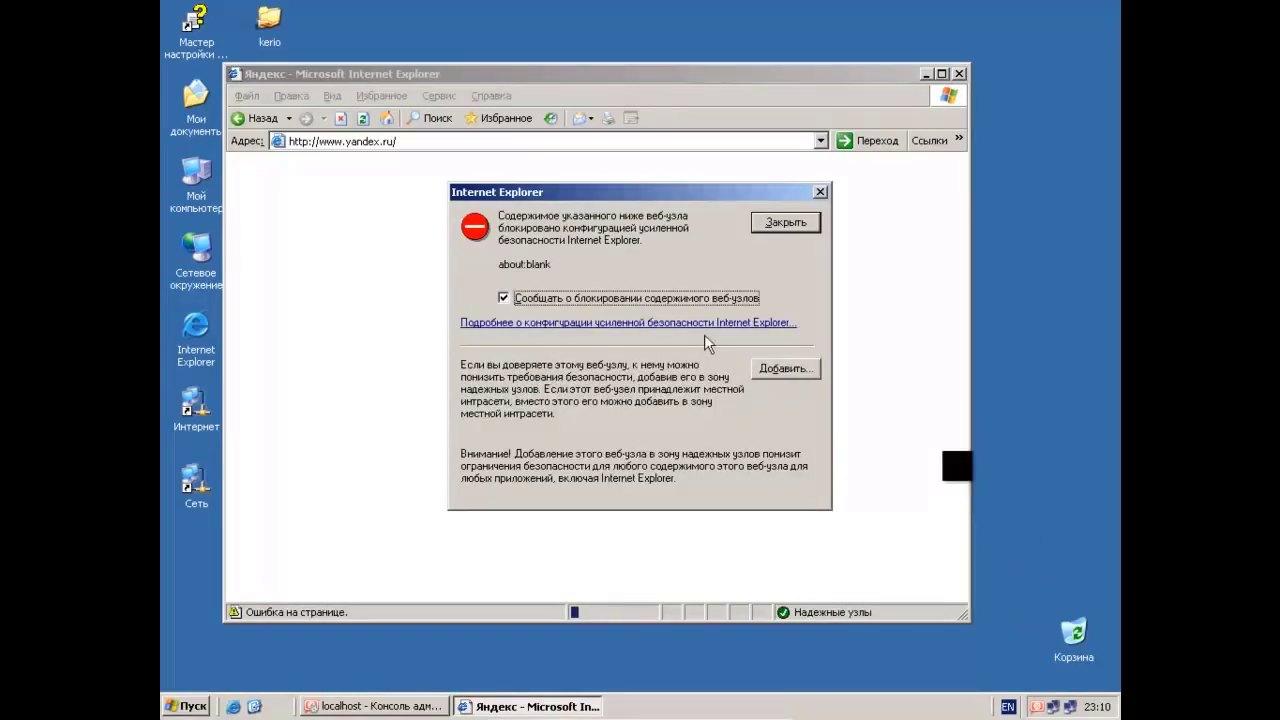
left_click(772, 368)
left_click(772, 330)
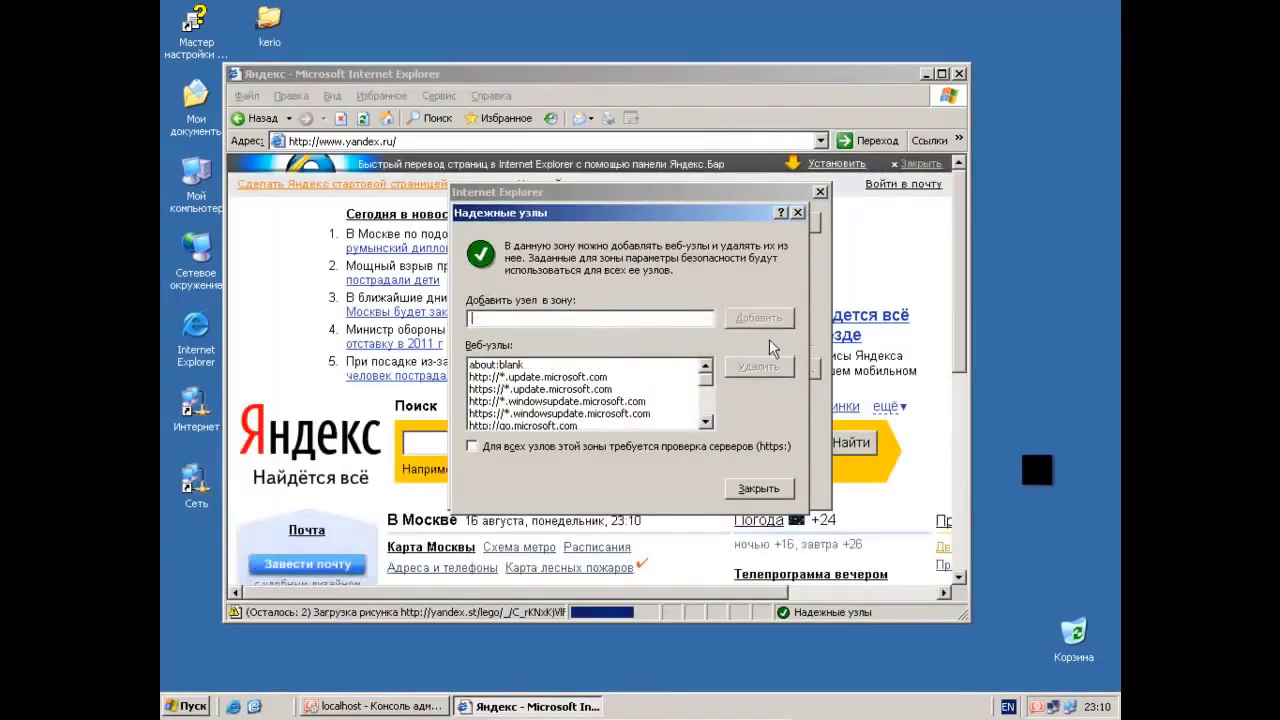
left_click(758, 488)
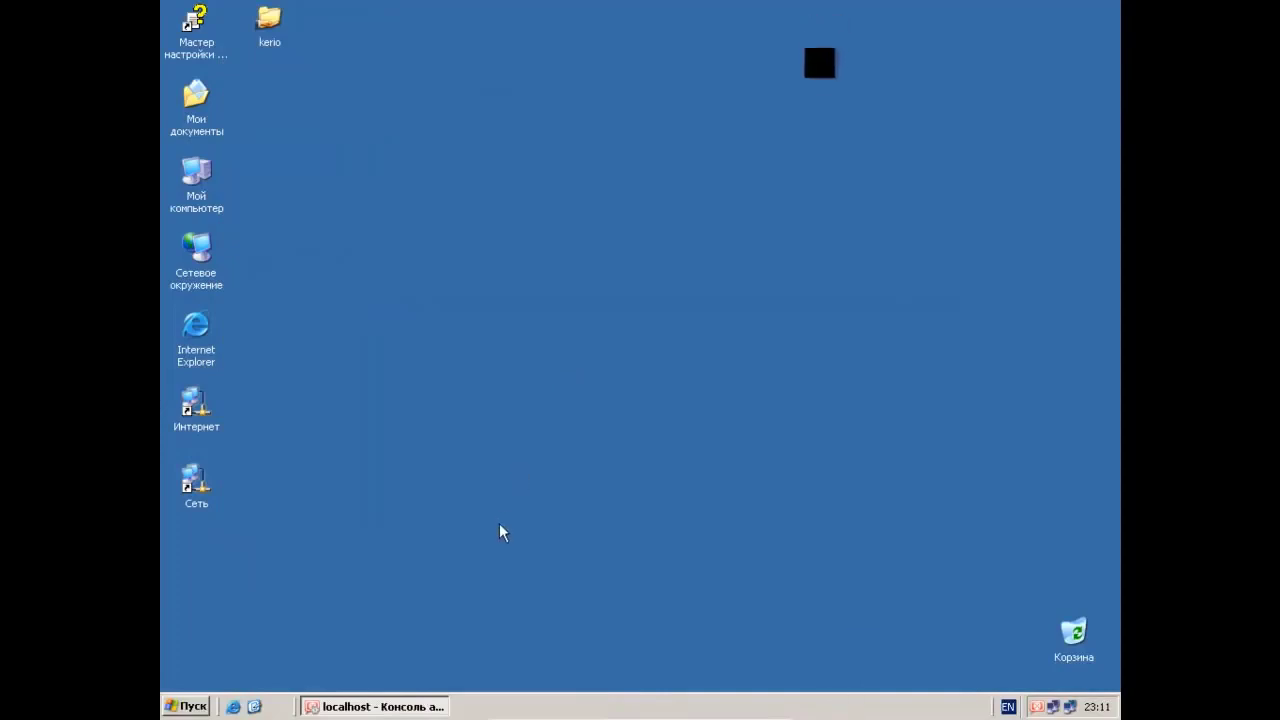
left_click(498, 535)
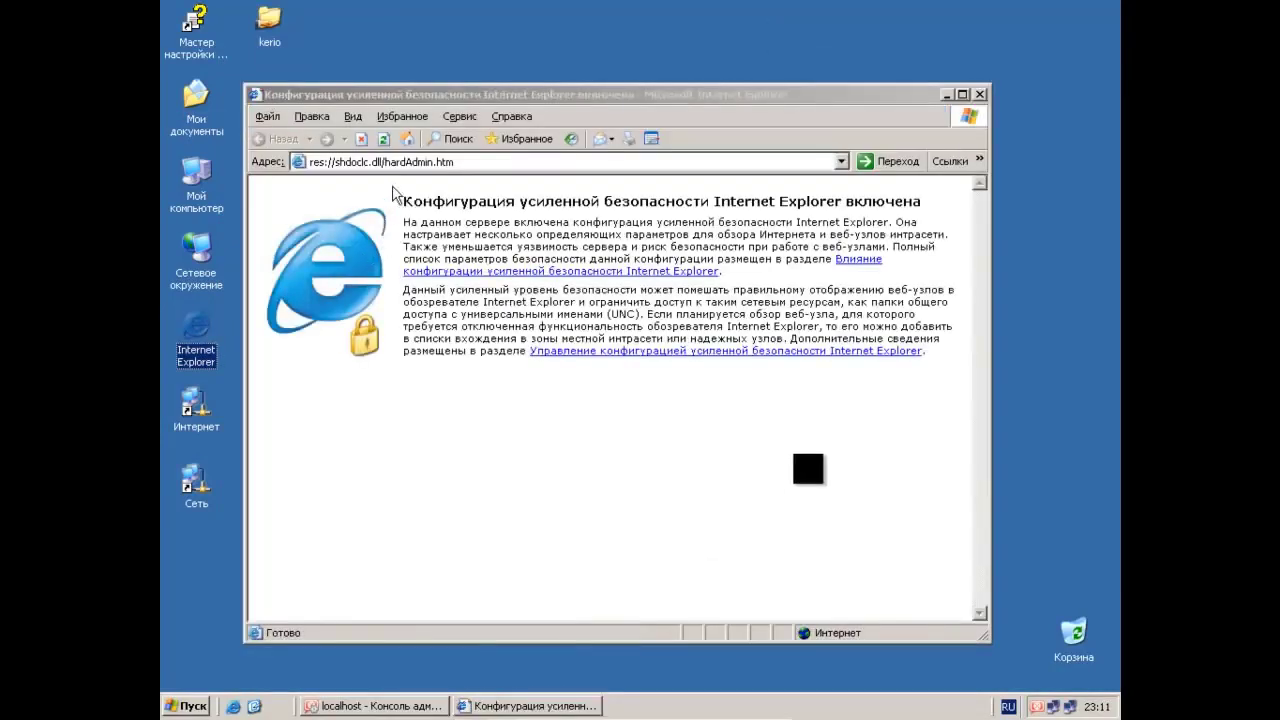
left_click(418, 163)
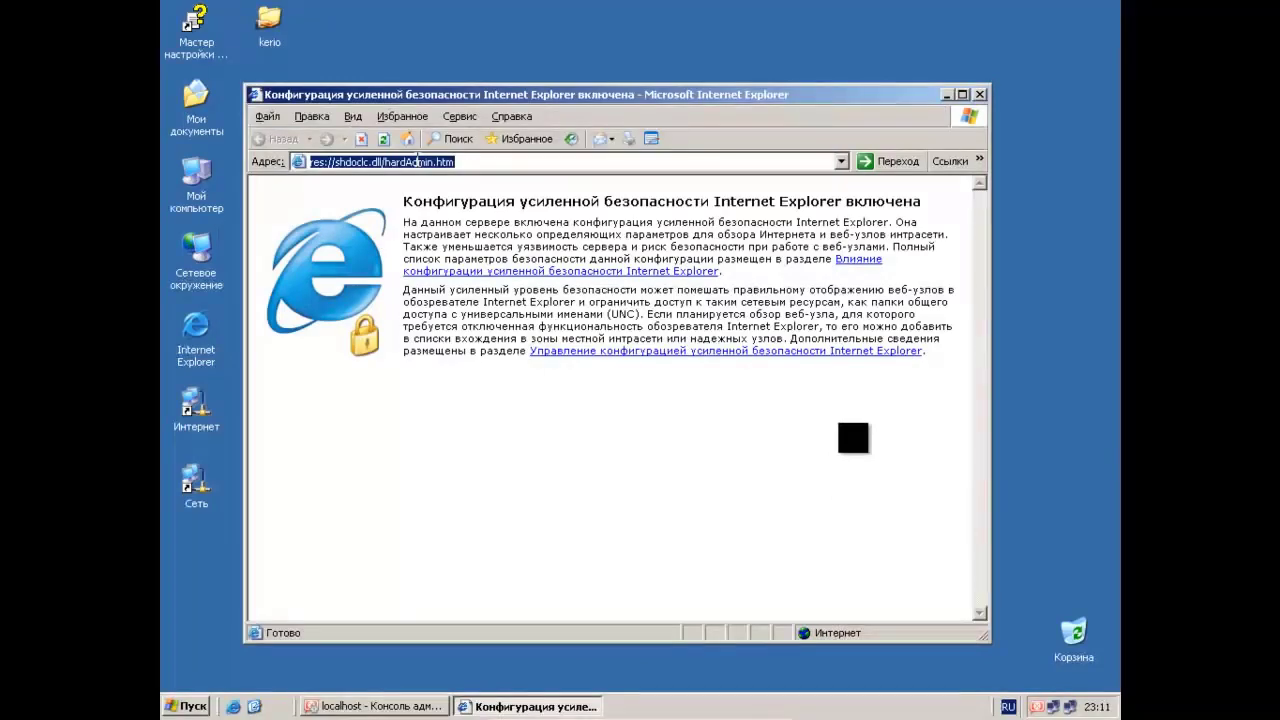
key("alt+shift")
type("y")
key("Down")
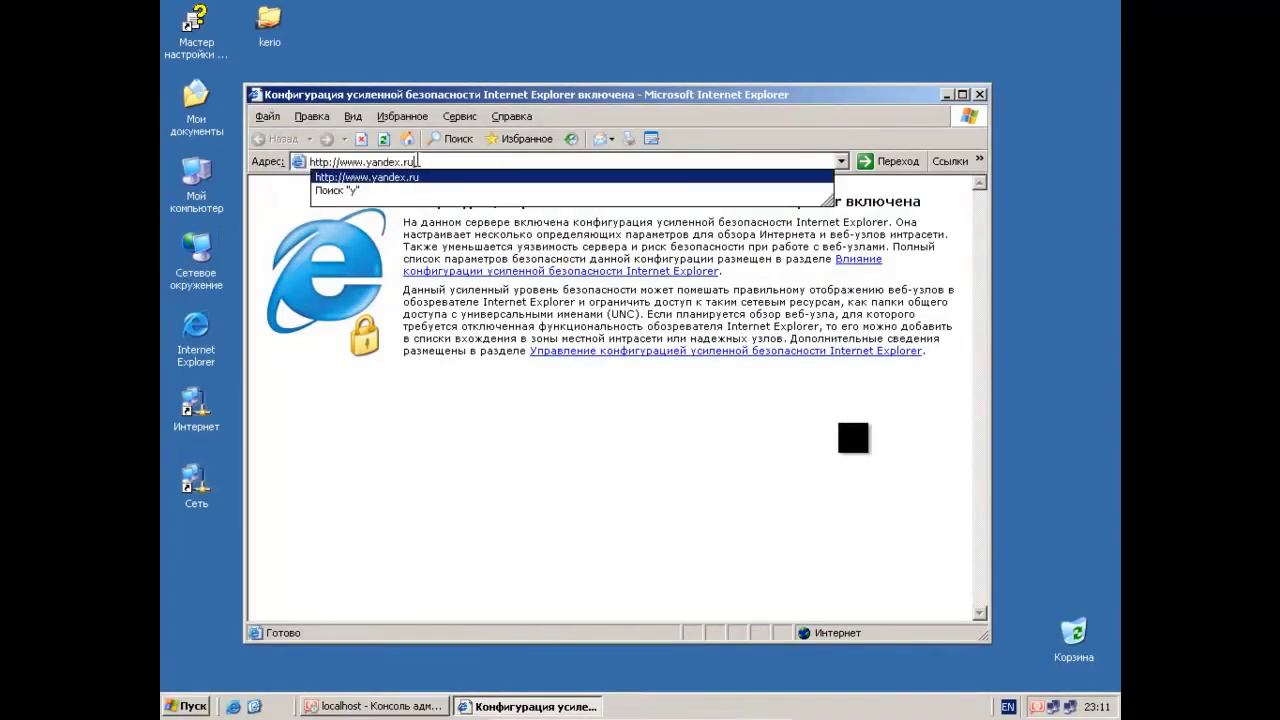
key("Return")
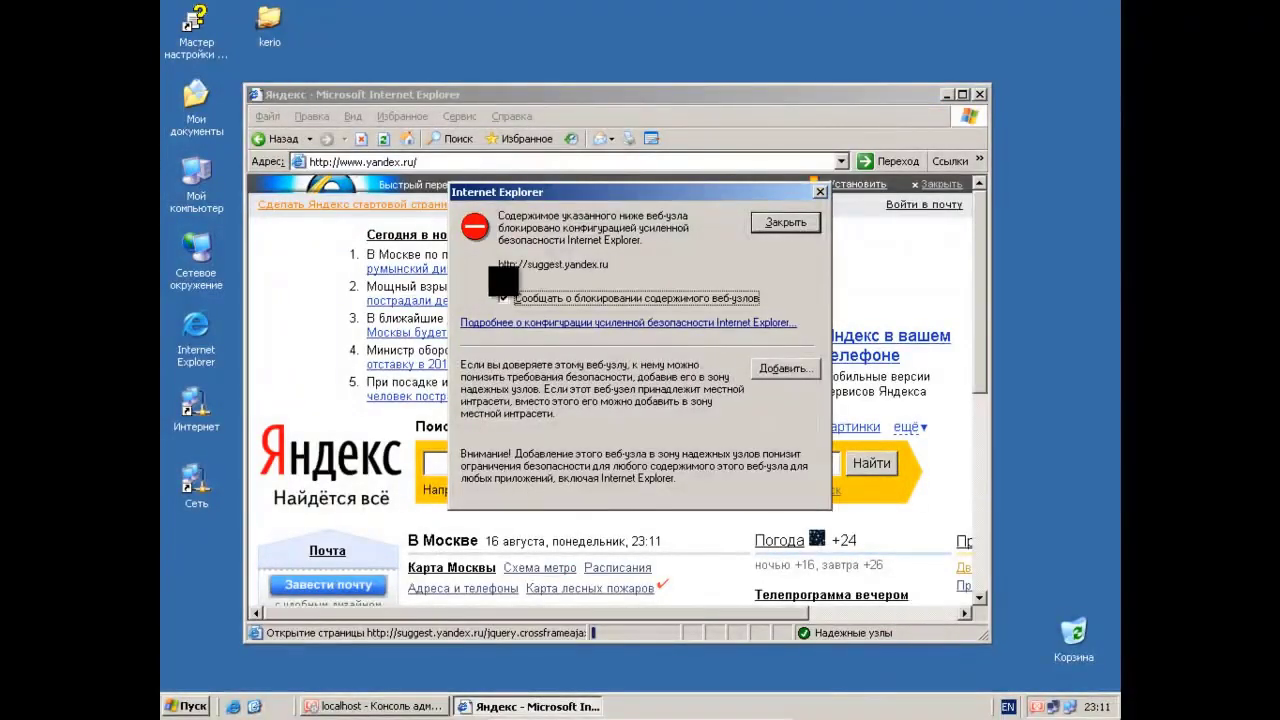
- Close the blocked content notice and search Yandex for "стандартные порты torrent", allowing the data to be sent over the Internet
left_click(784, 222)
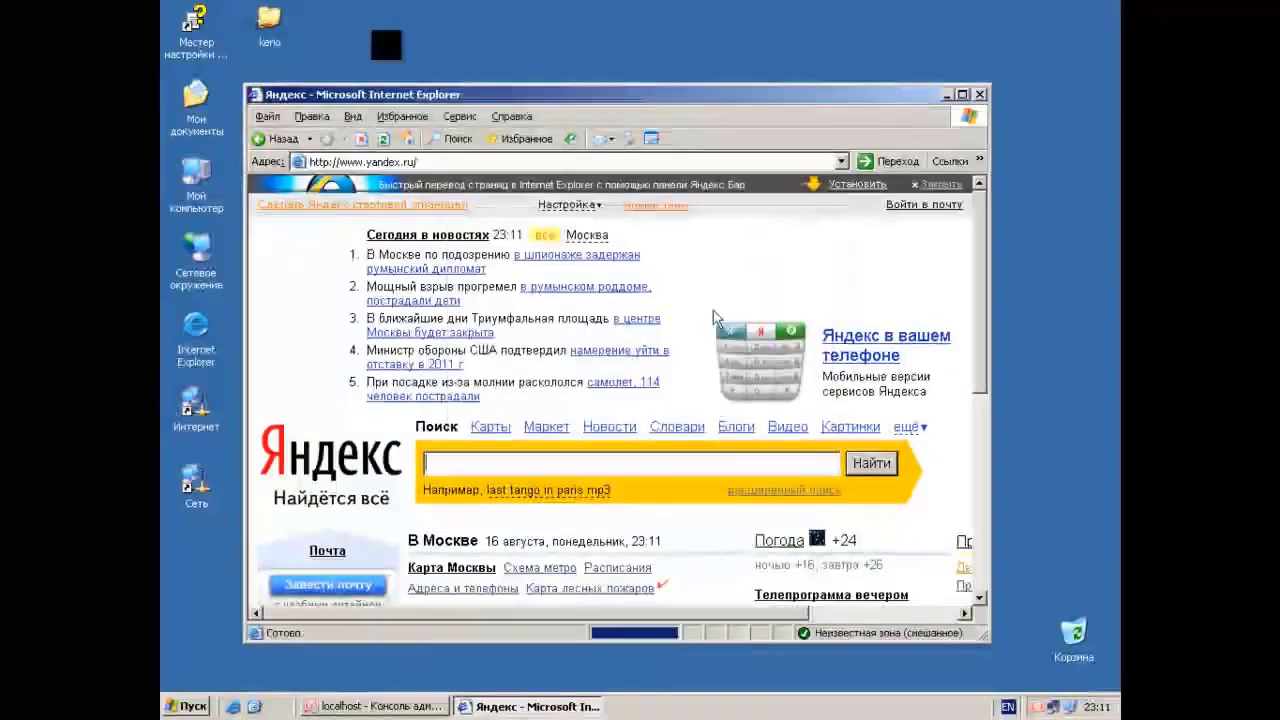
left_click(592, 465)
type("с")
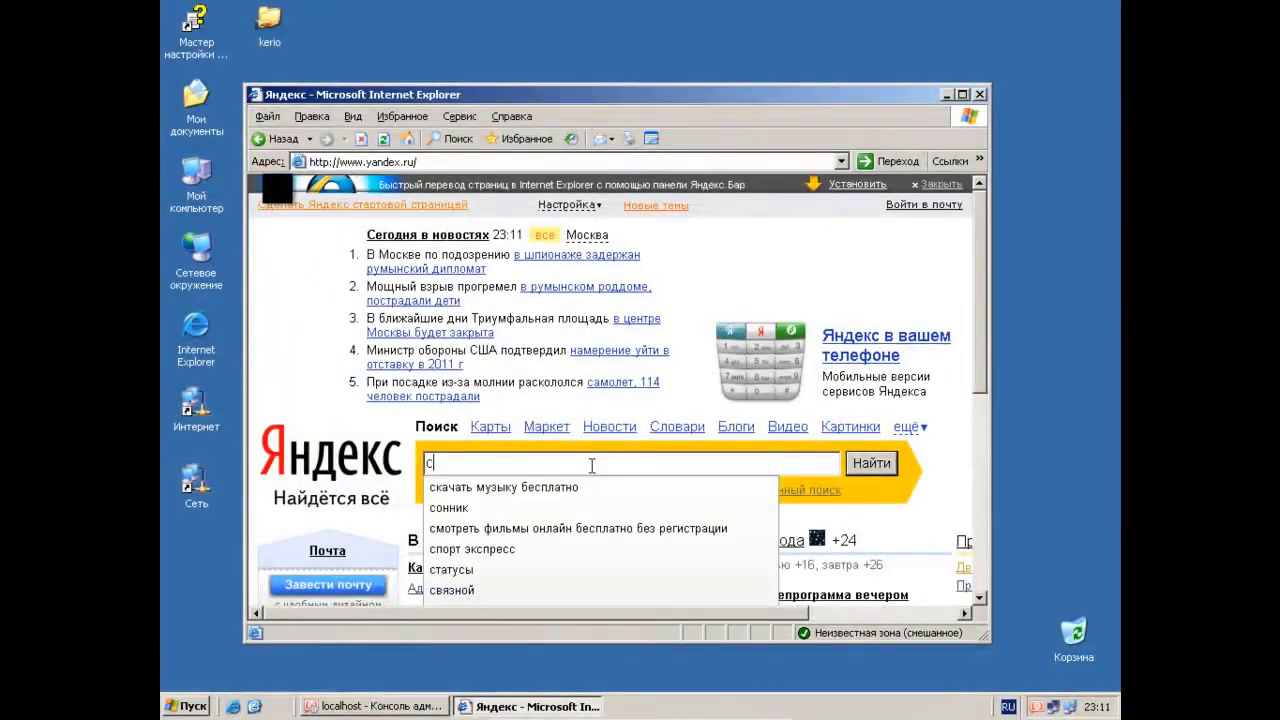
type("тан")
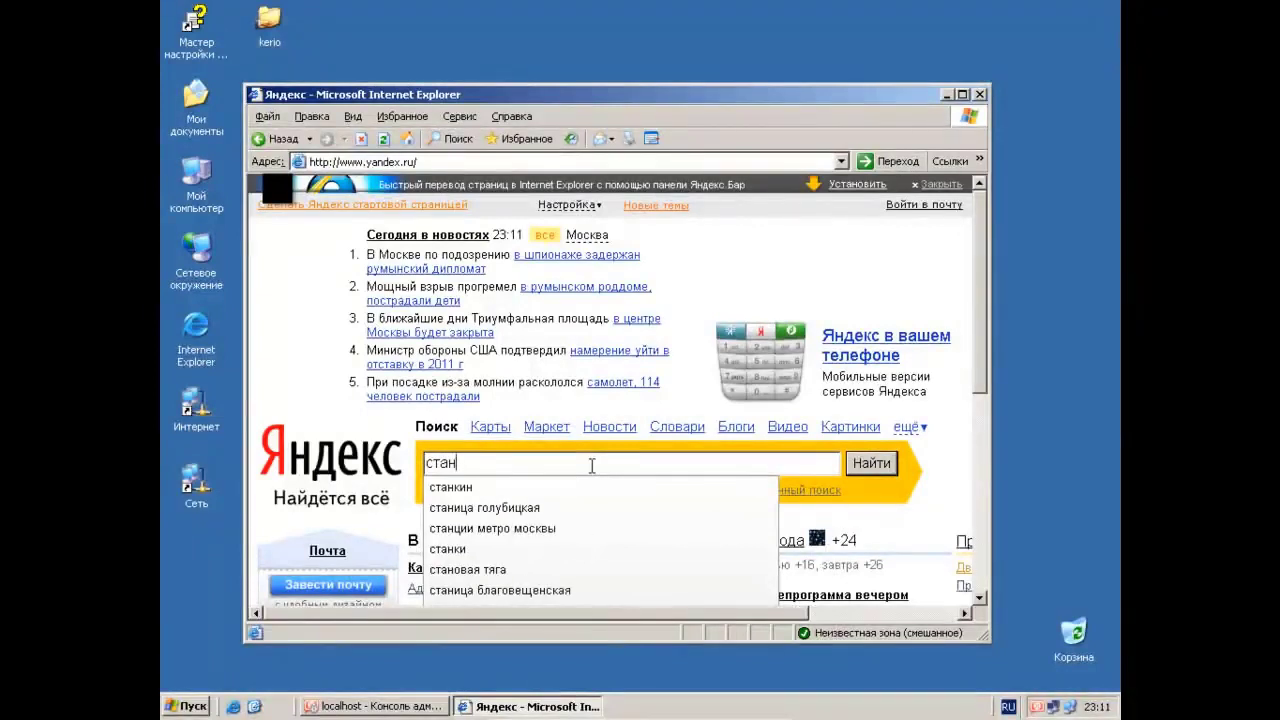
type("дартные по")
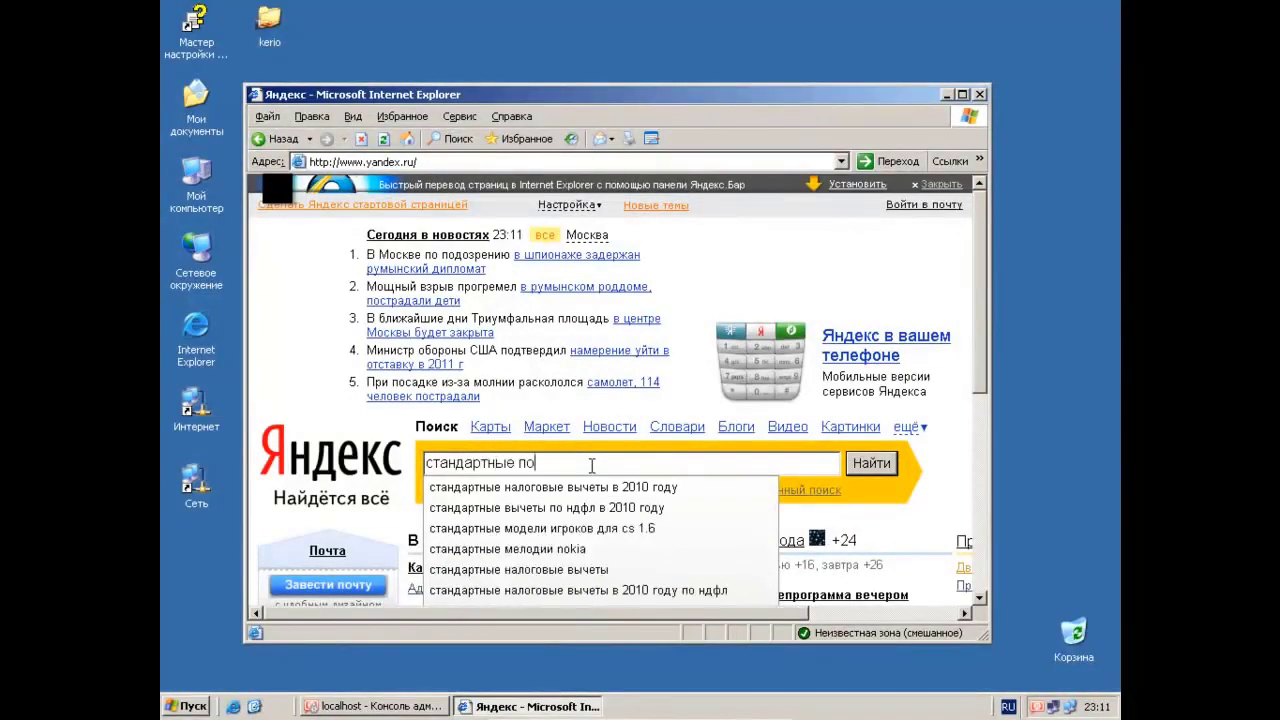
type("рты ")
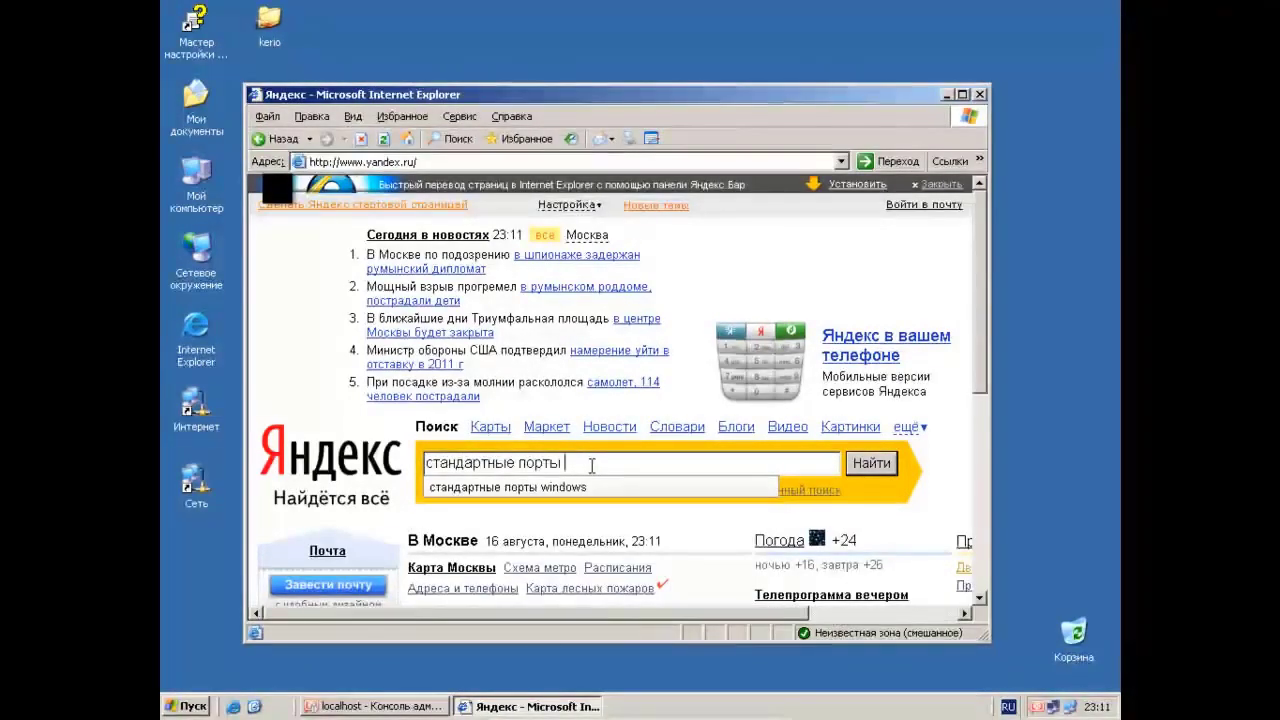
type("torrent")
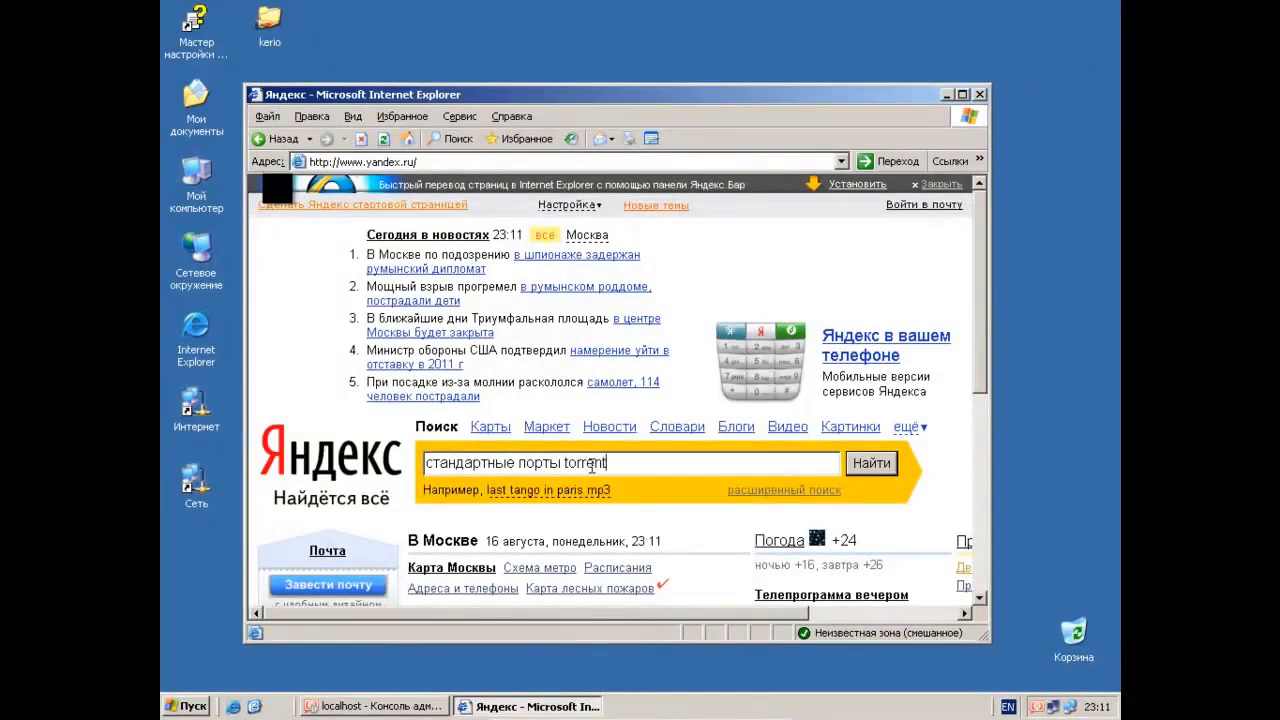
key("Return")
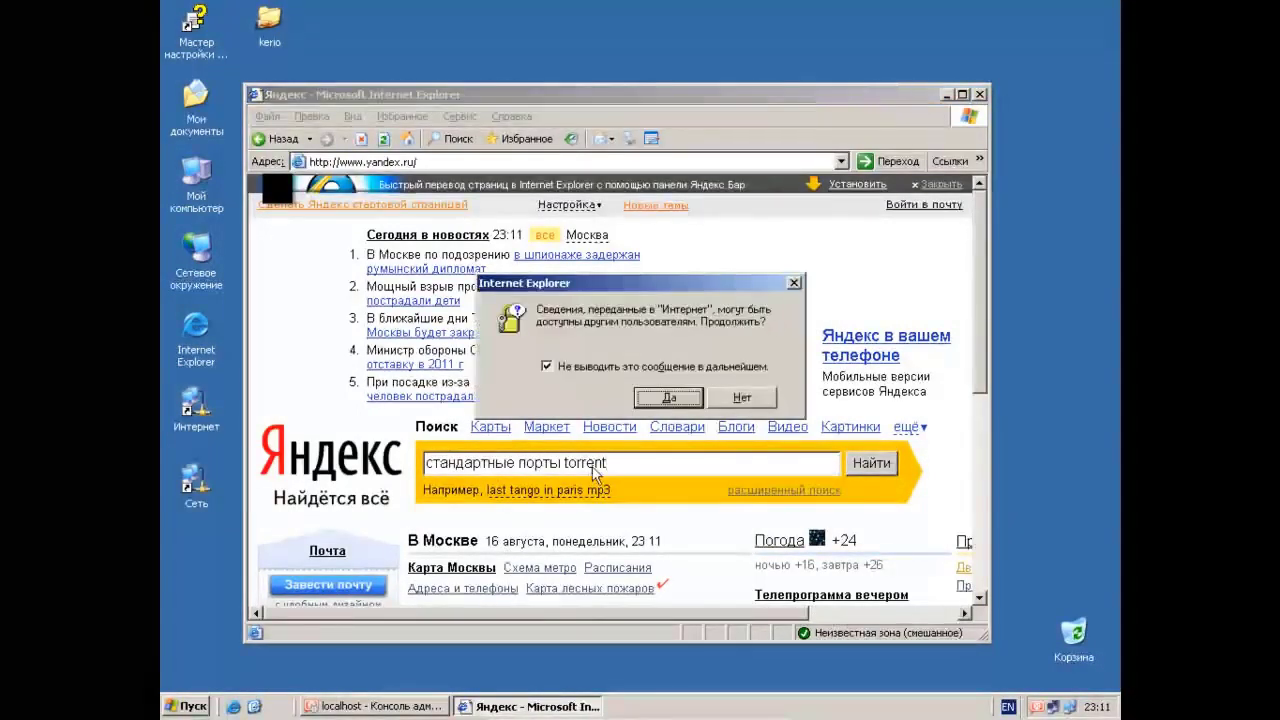
left_click(668, 398)
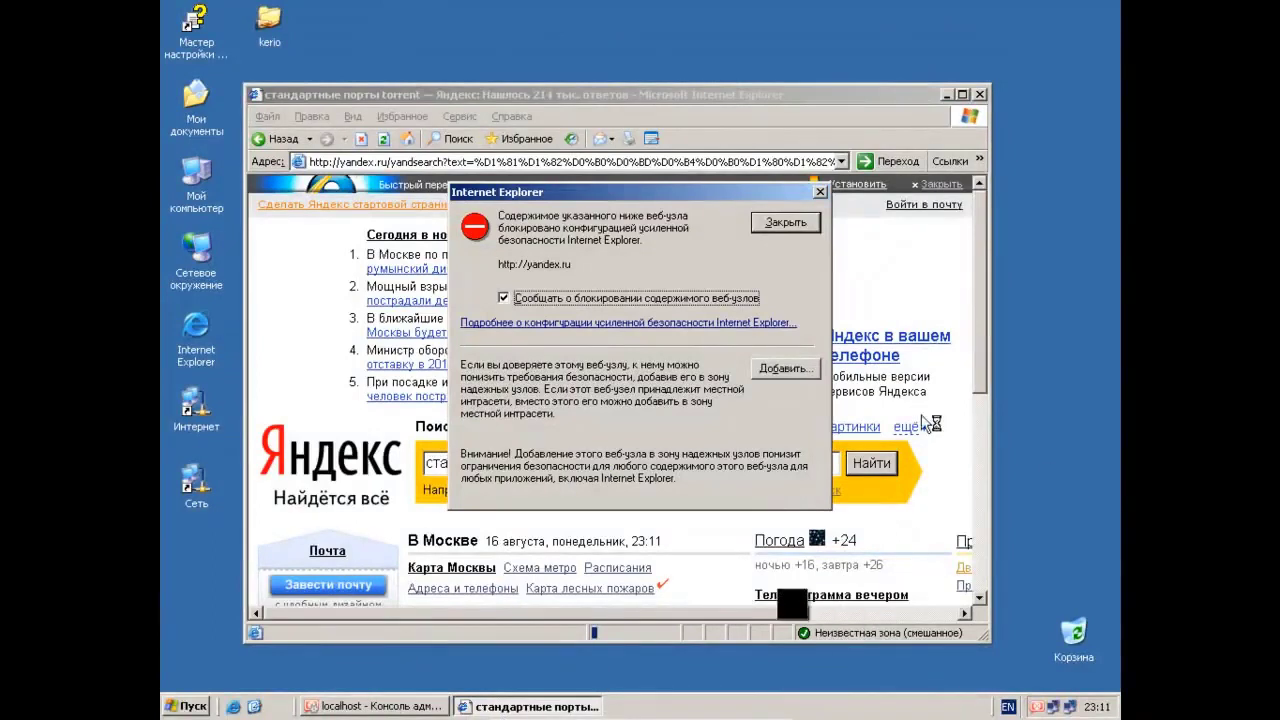
left_click(805, 370)
left_click(759, 318)
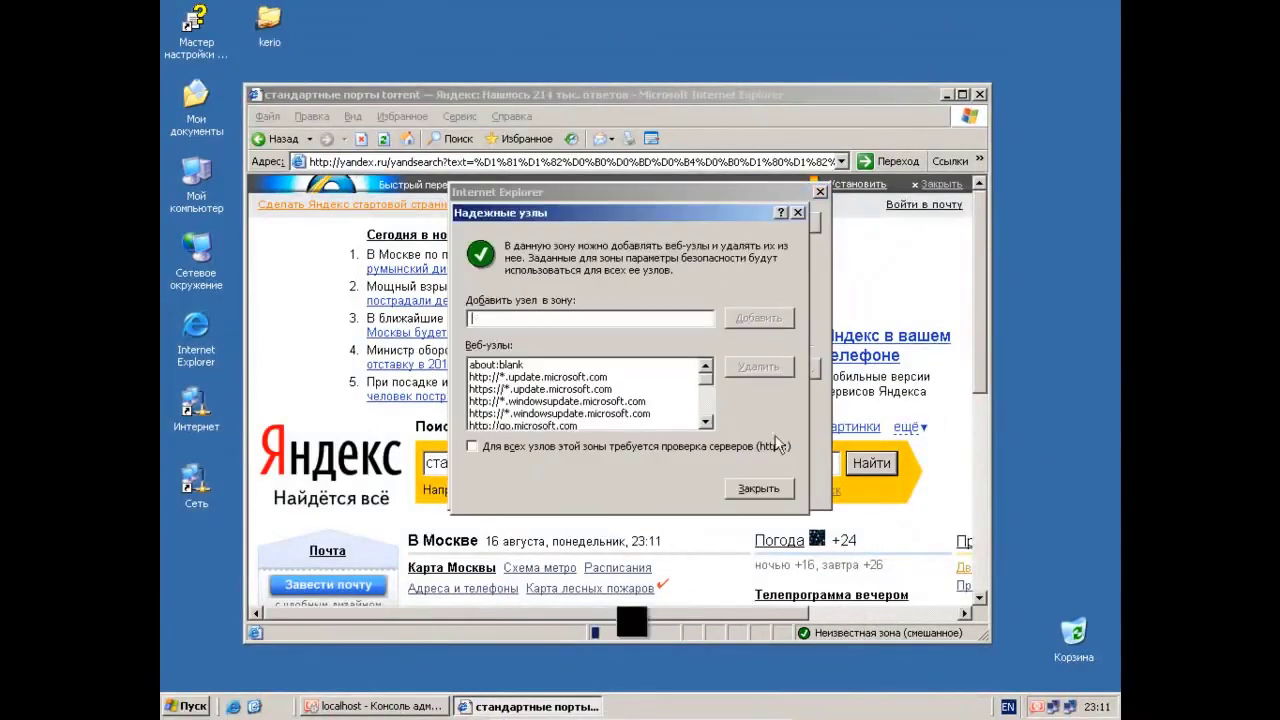
left_click(759, 488)
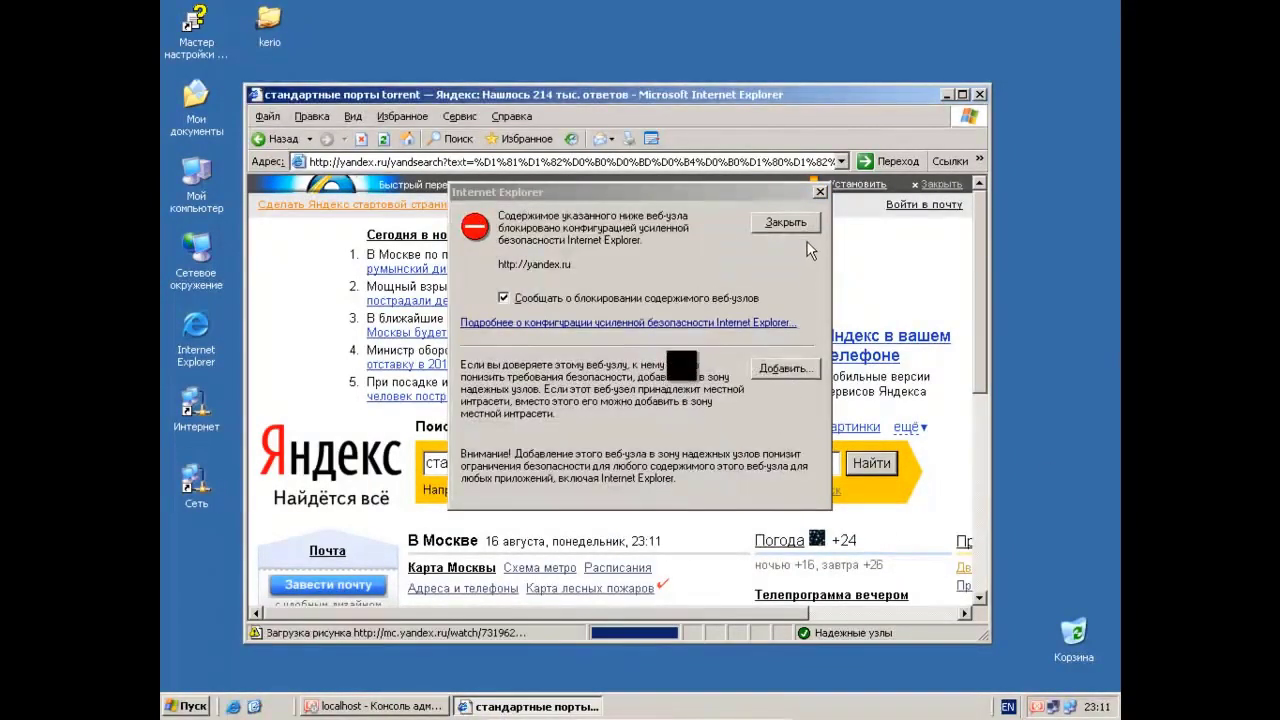
left_click(806, 224)
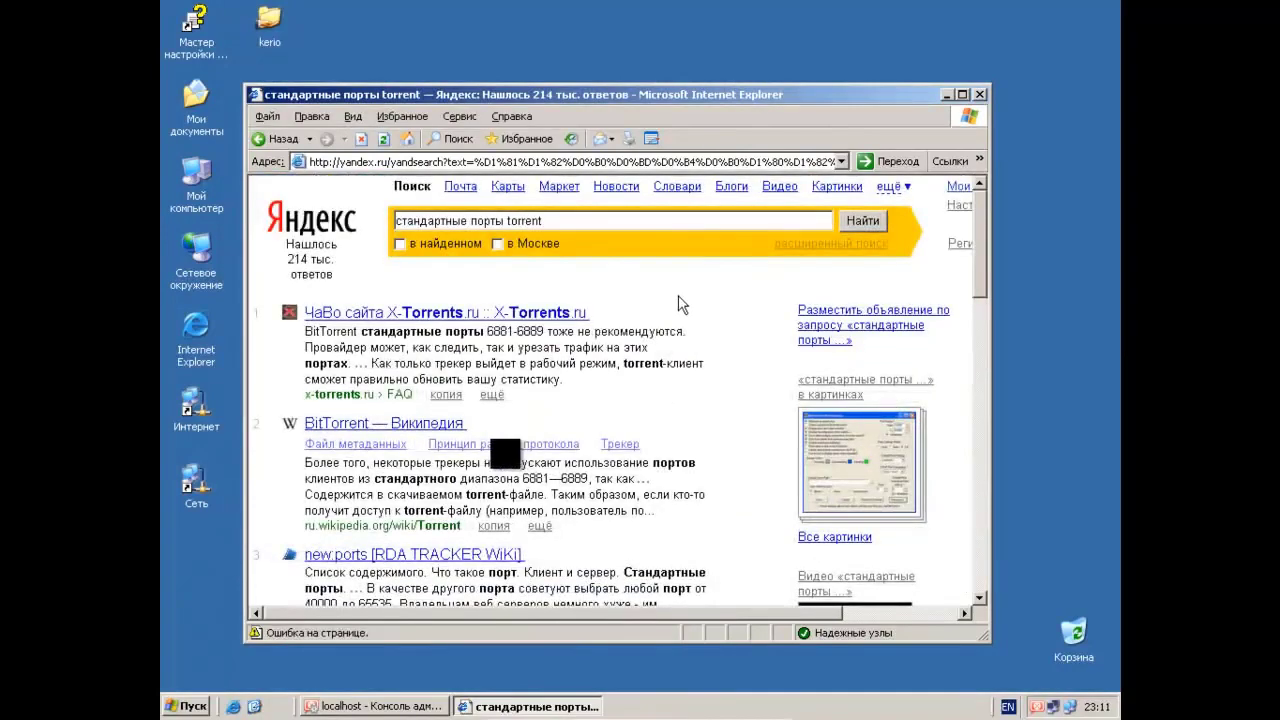
- Highlight the torrent port ranges given in the first and third search results
left_click_drag(542, 332, 488, 332)
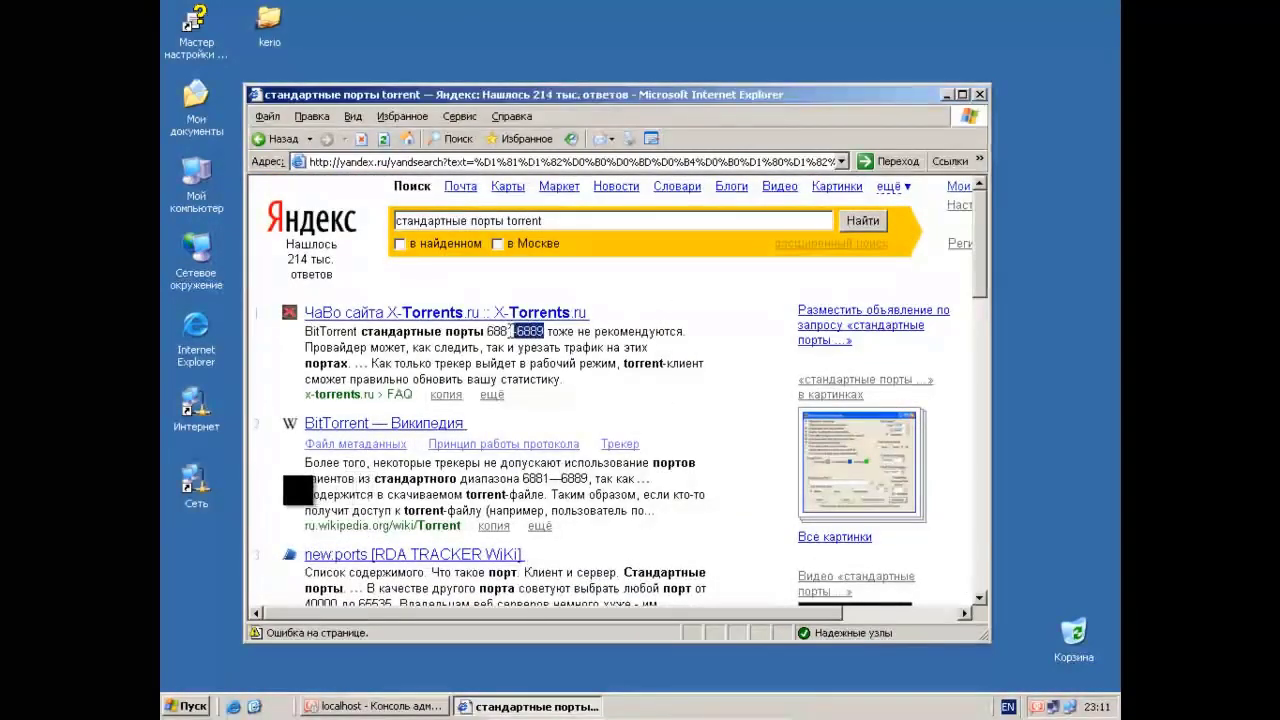
scroll(628, 406, "down", 3)
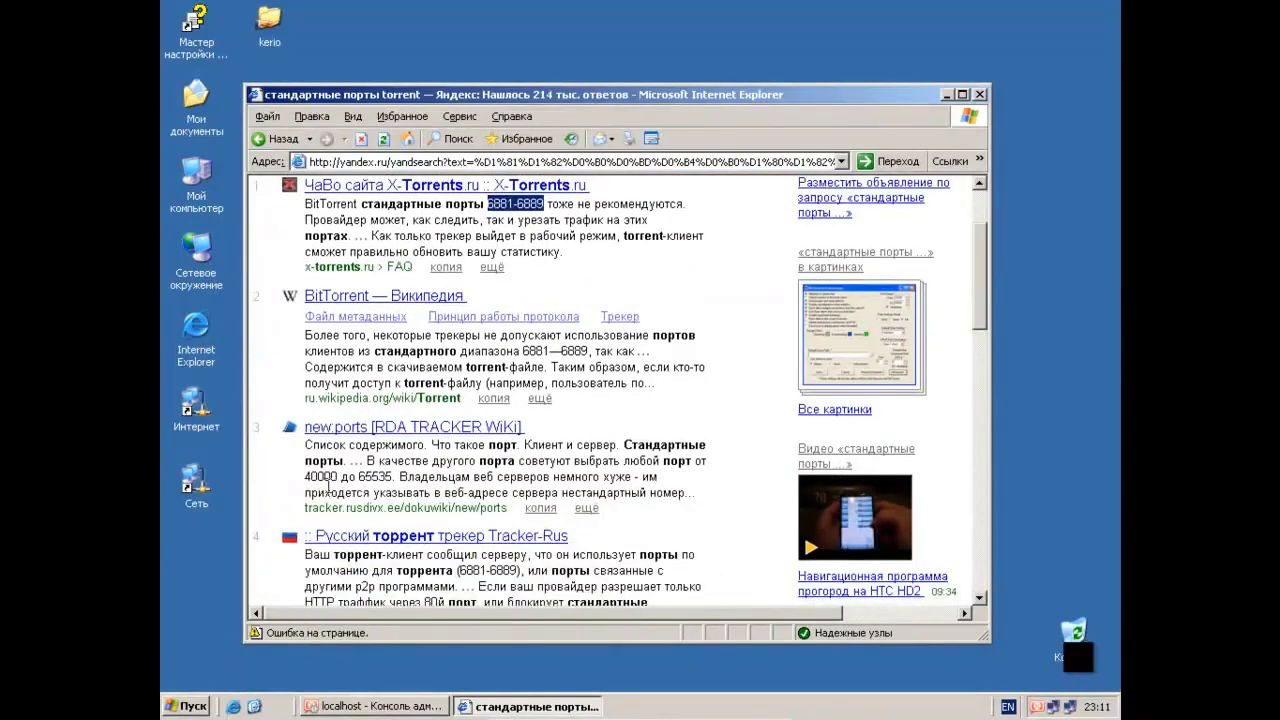
left_click_drag(305, 477, 360, 478)
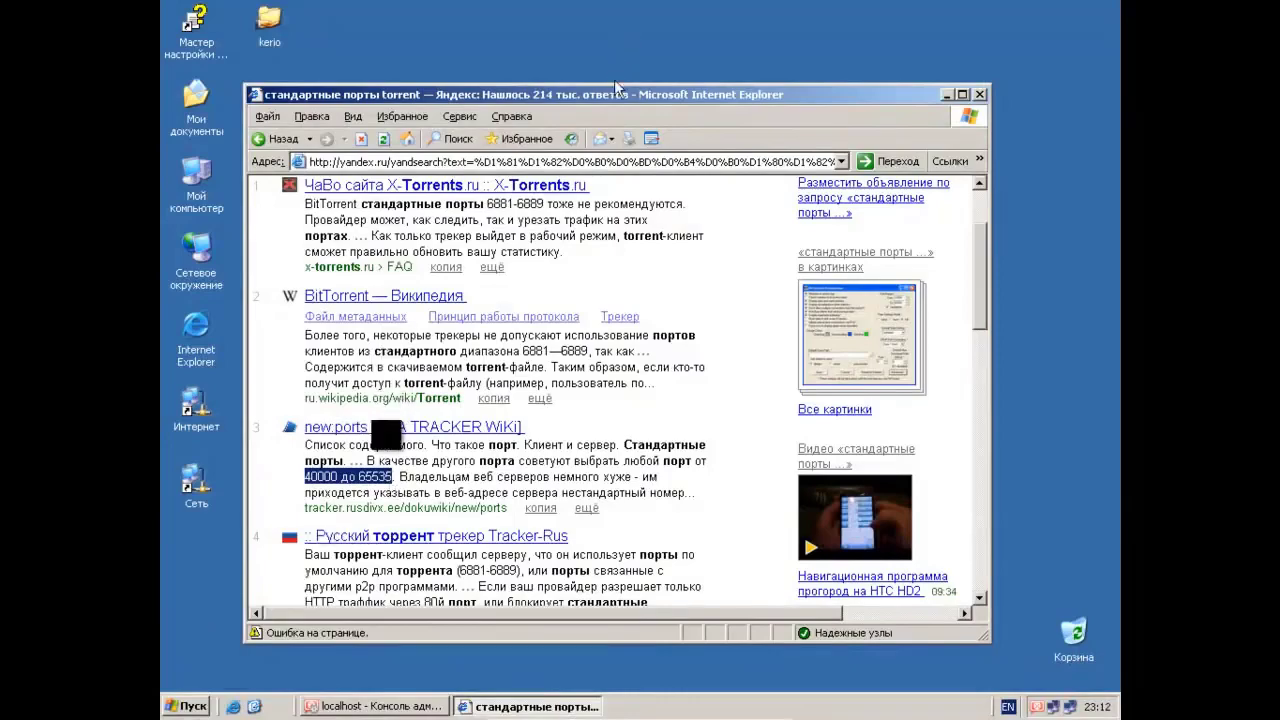
- Move the browser aside, switch to the Kerio administration console, and open the Службы list under Определения with the window repositioned
left_click_drag(614, 97, 556, 42)
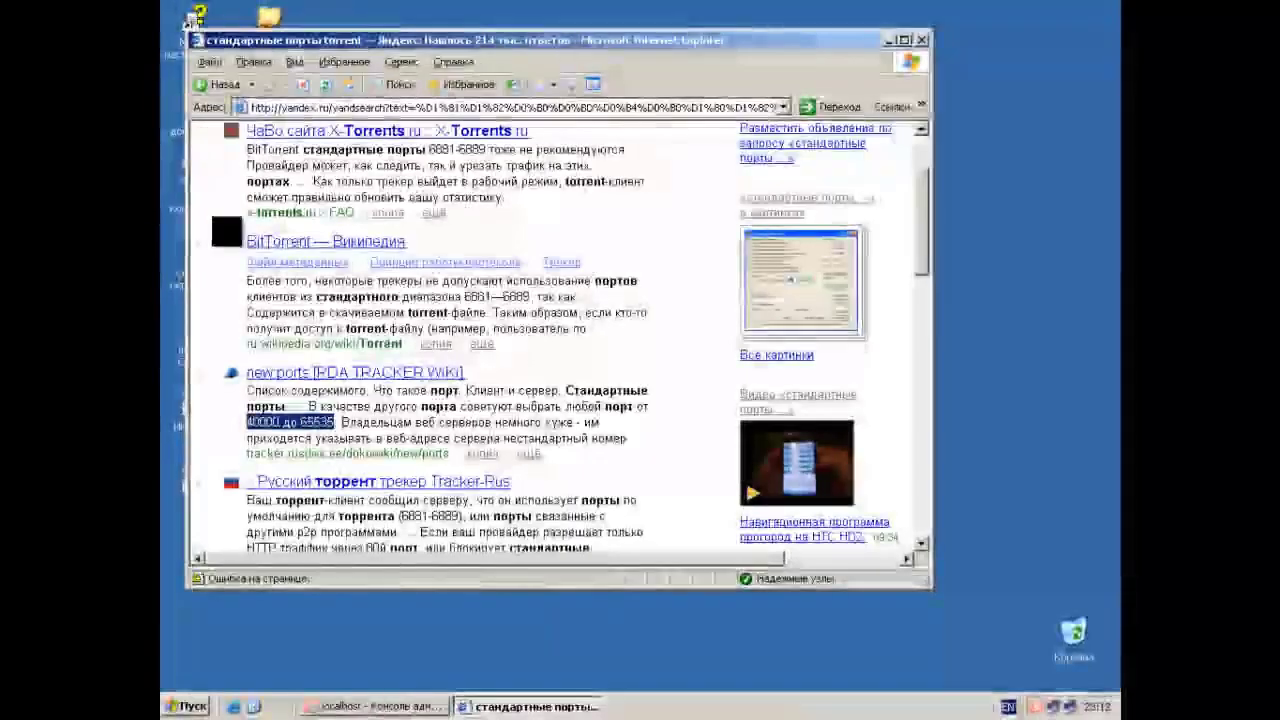
left_click(443, 706)
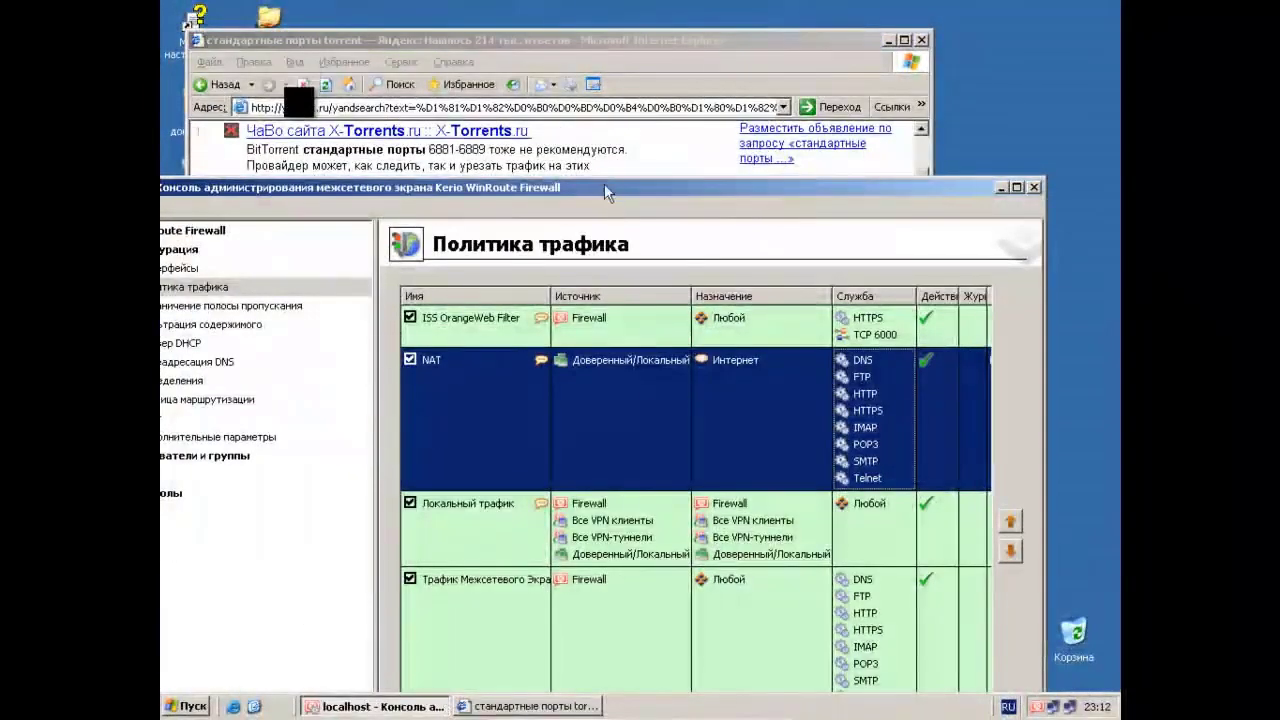
left_click_drag(668, 135, 704, 69)
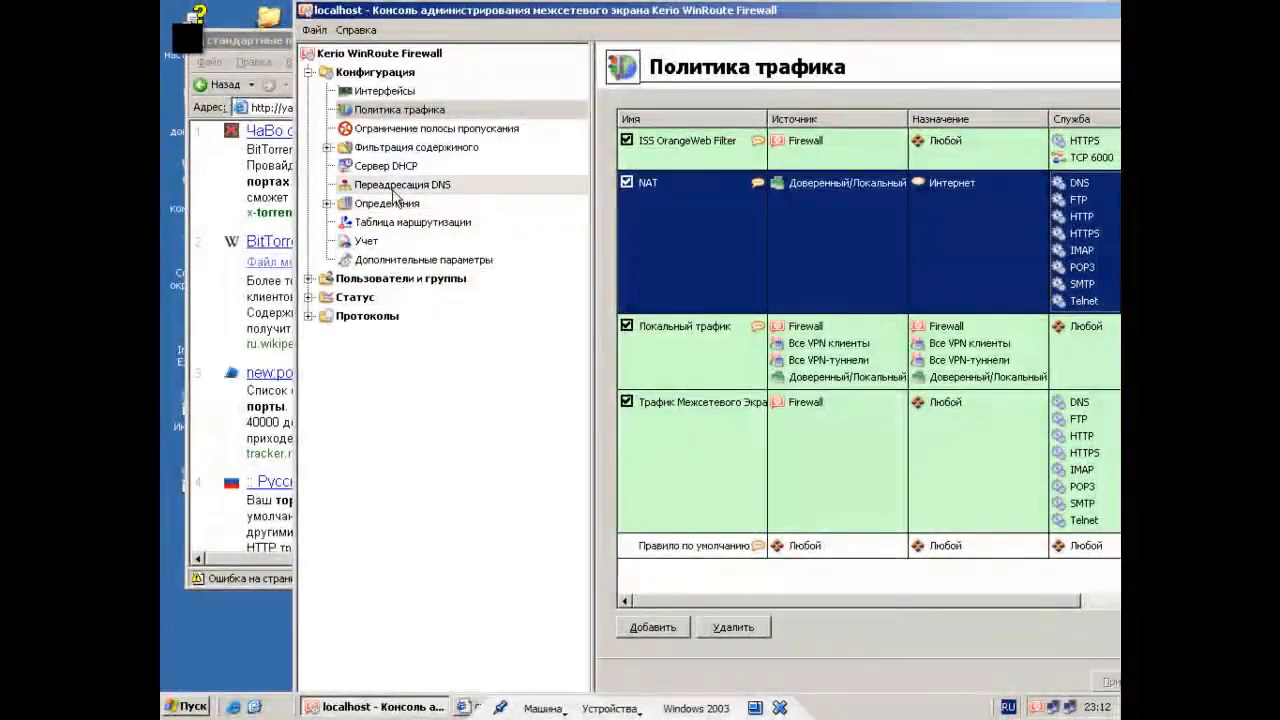
left_click(327, 147)
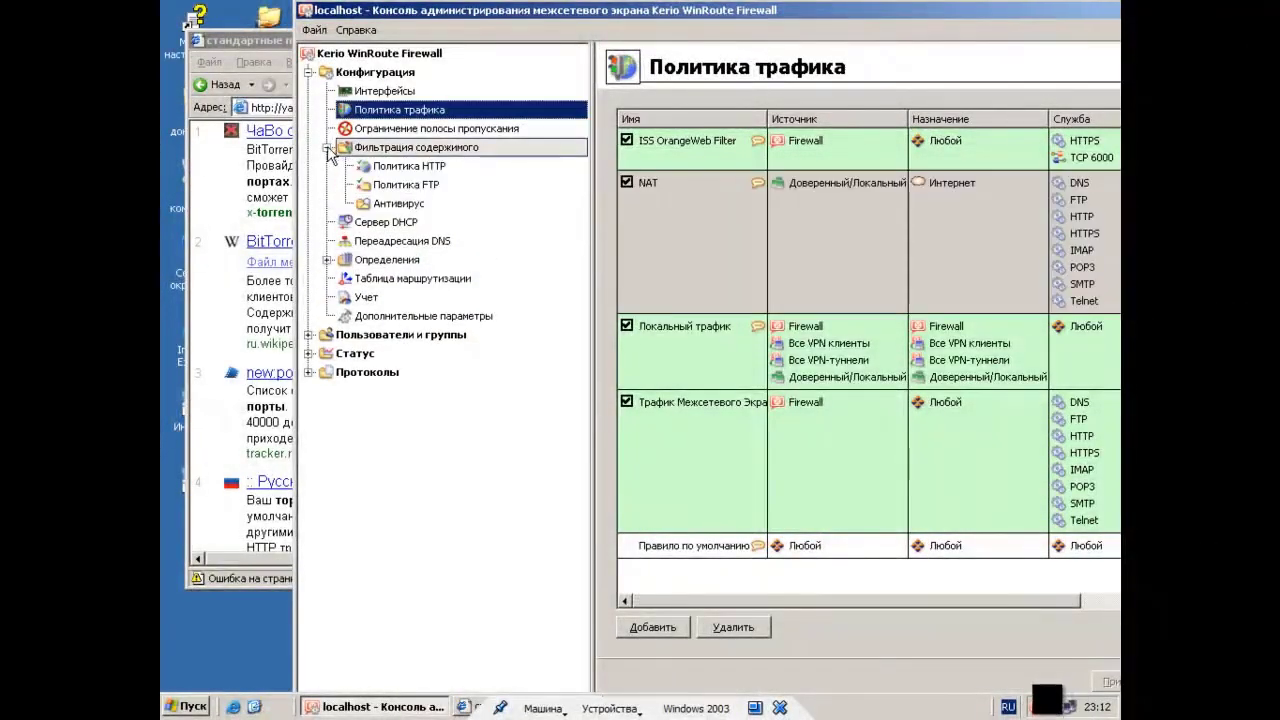
left_click(327, 260)
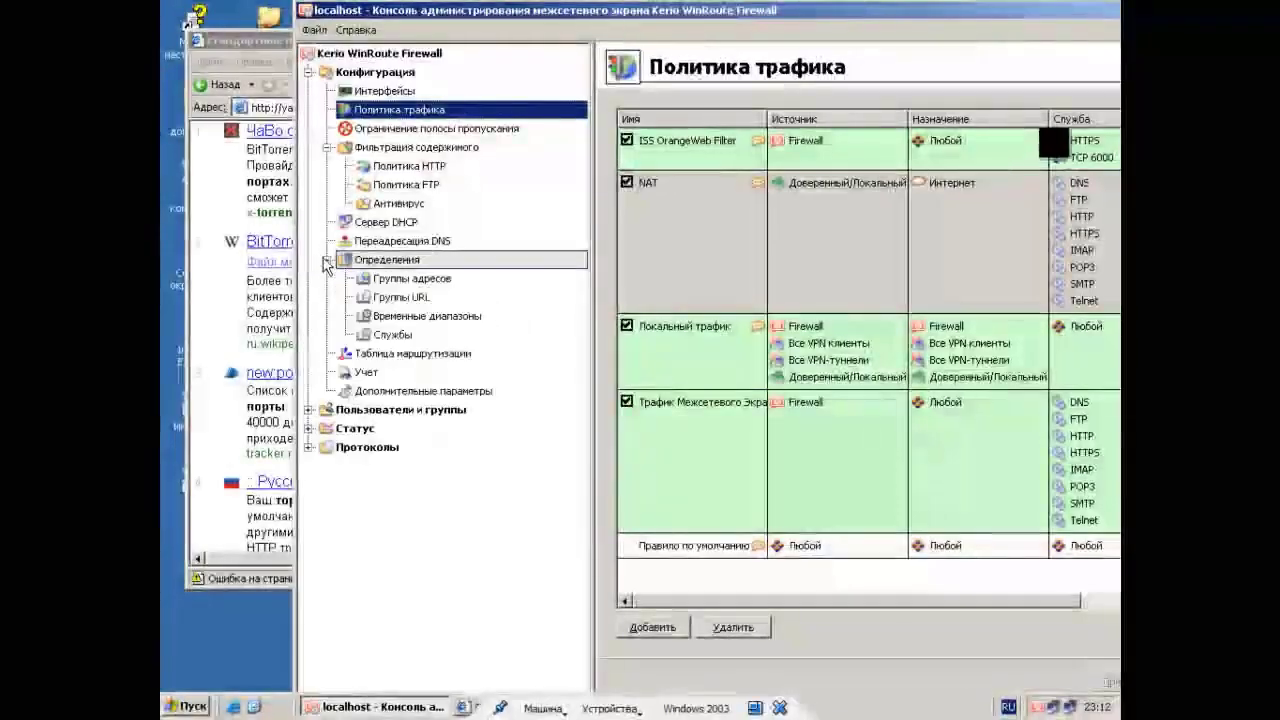
left_click(385, 336)
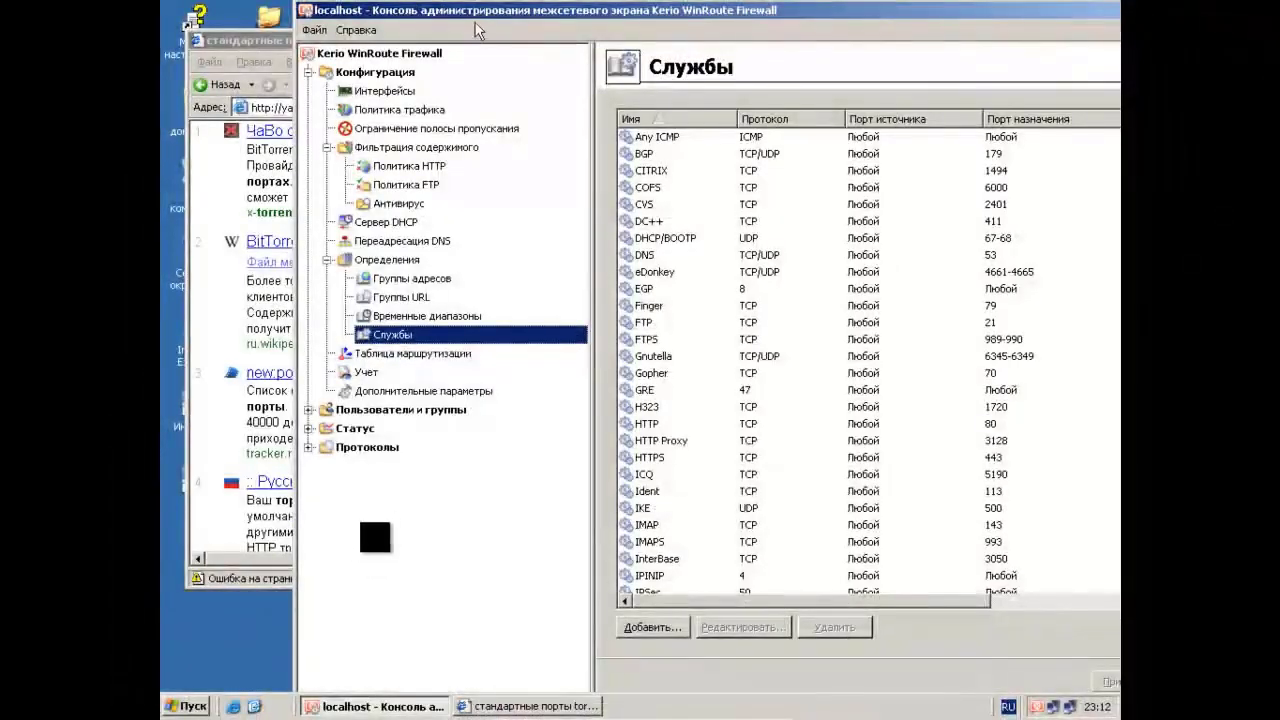
left_click_drag(476, 22, 309, 32)
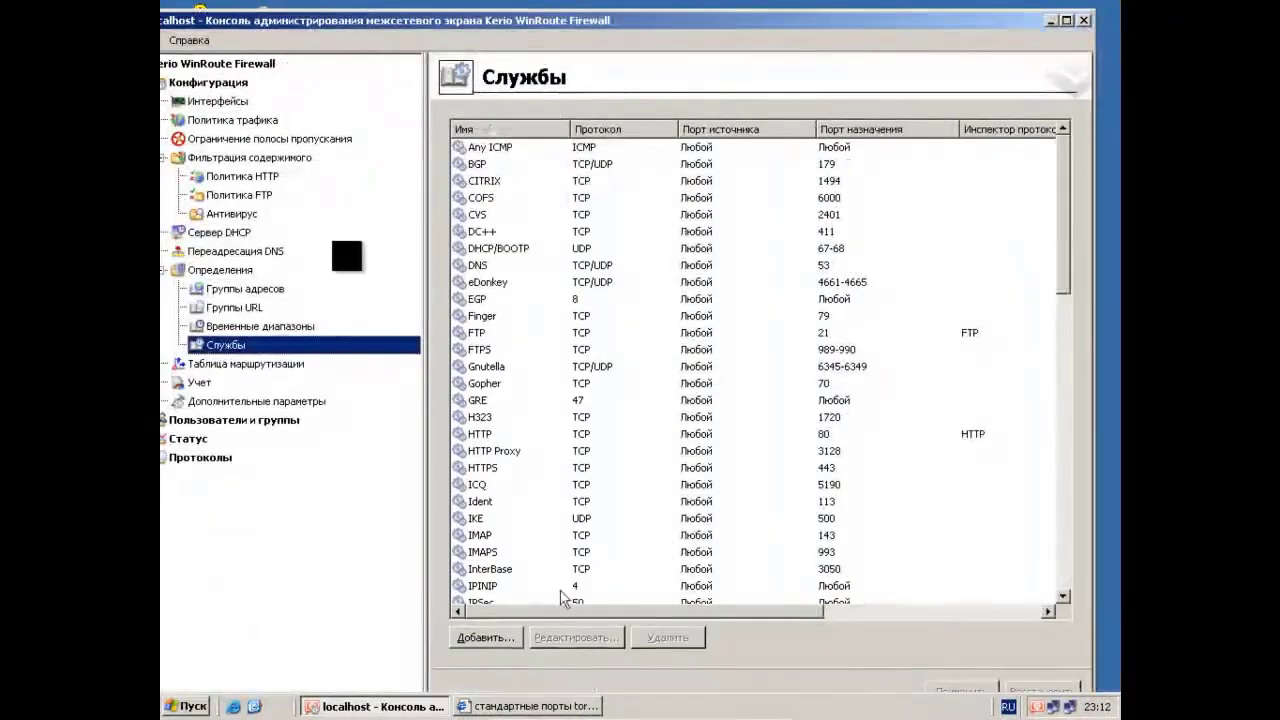
- Start a new service definition with torrent as its name and description and TCP/UDP as its protocol
left_click(501, 637)
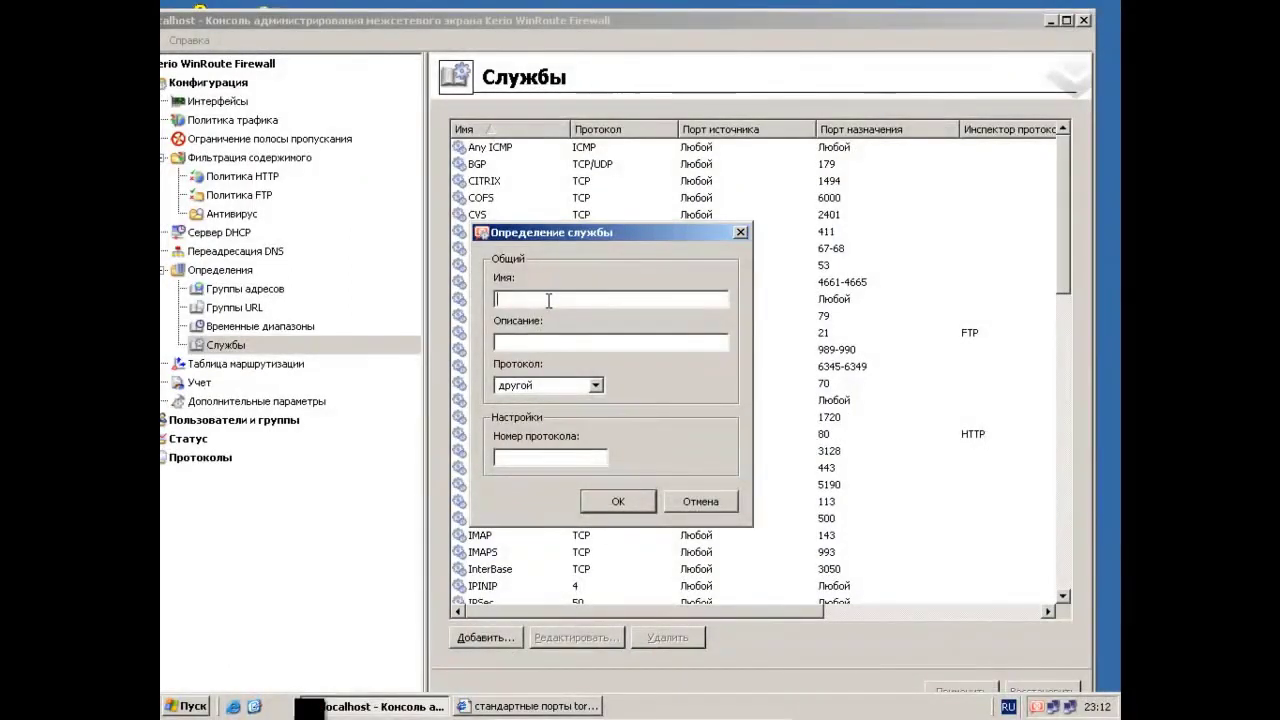
type("torrent")
left_click(522, 342)
type("torrent")
left_click(594, 388)
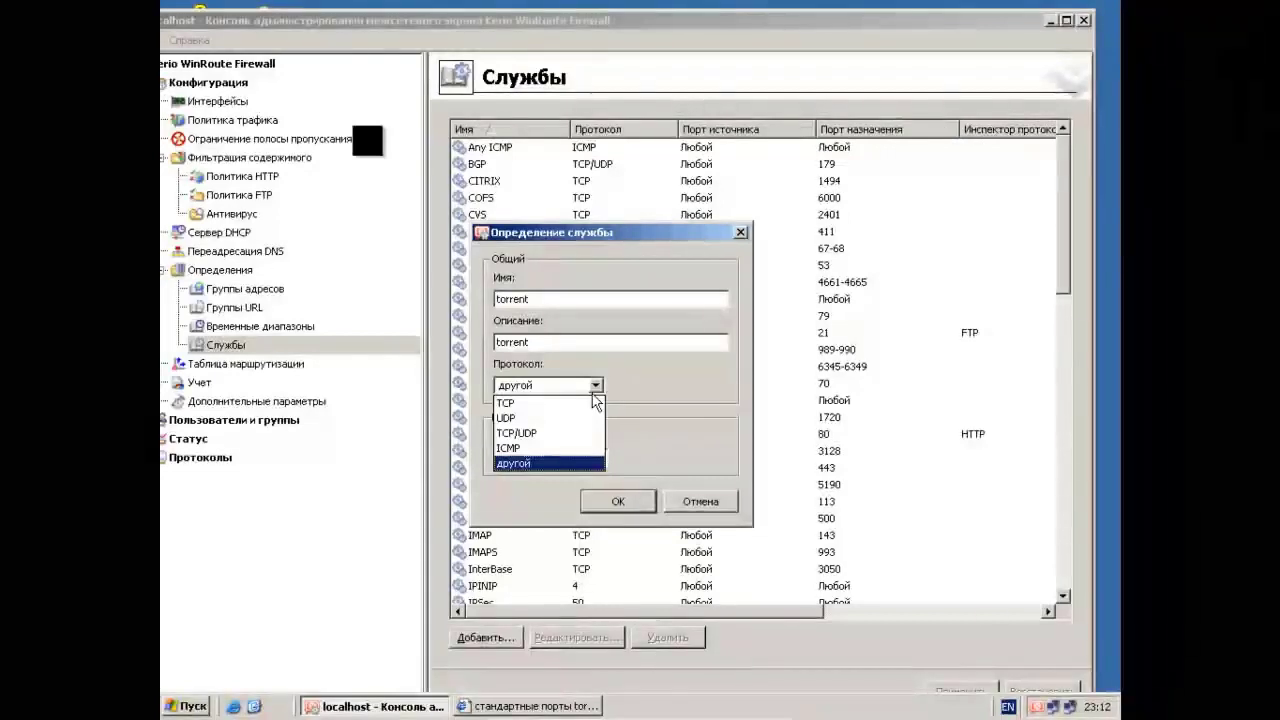
left_click(565, 433)
left_click(595, 439)
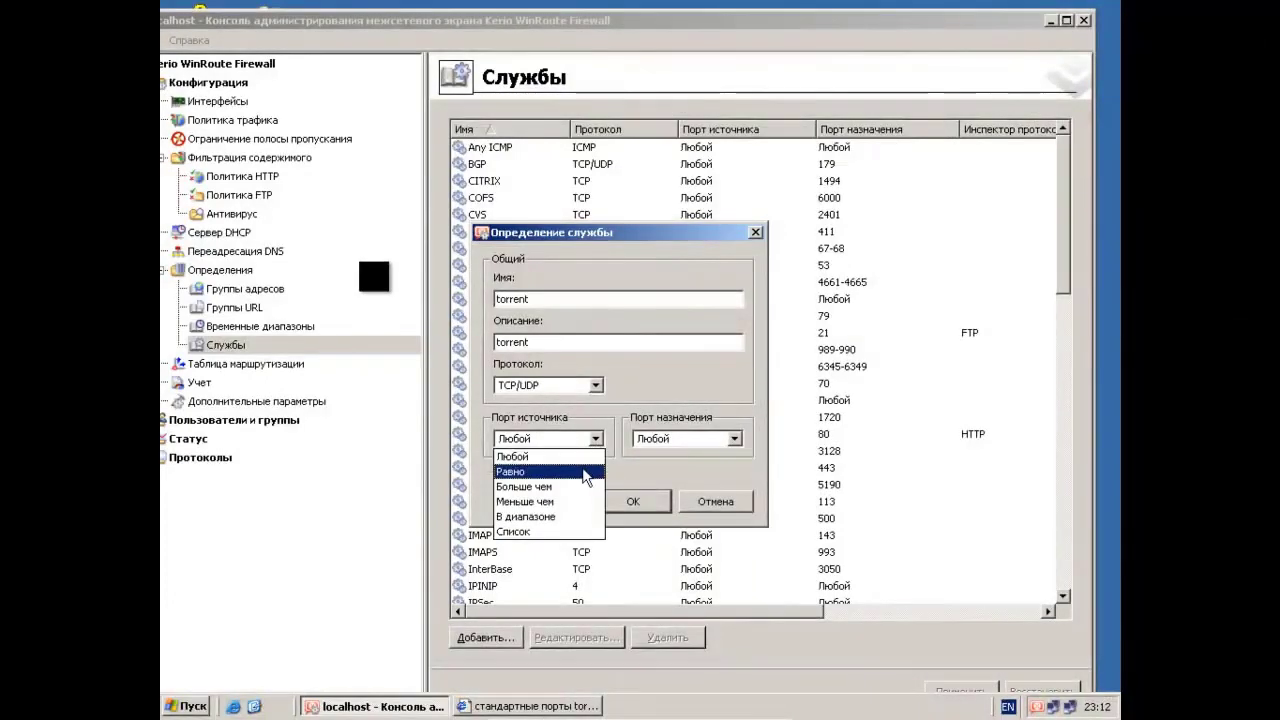
left_click(585, 516)
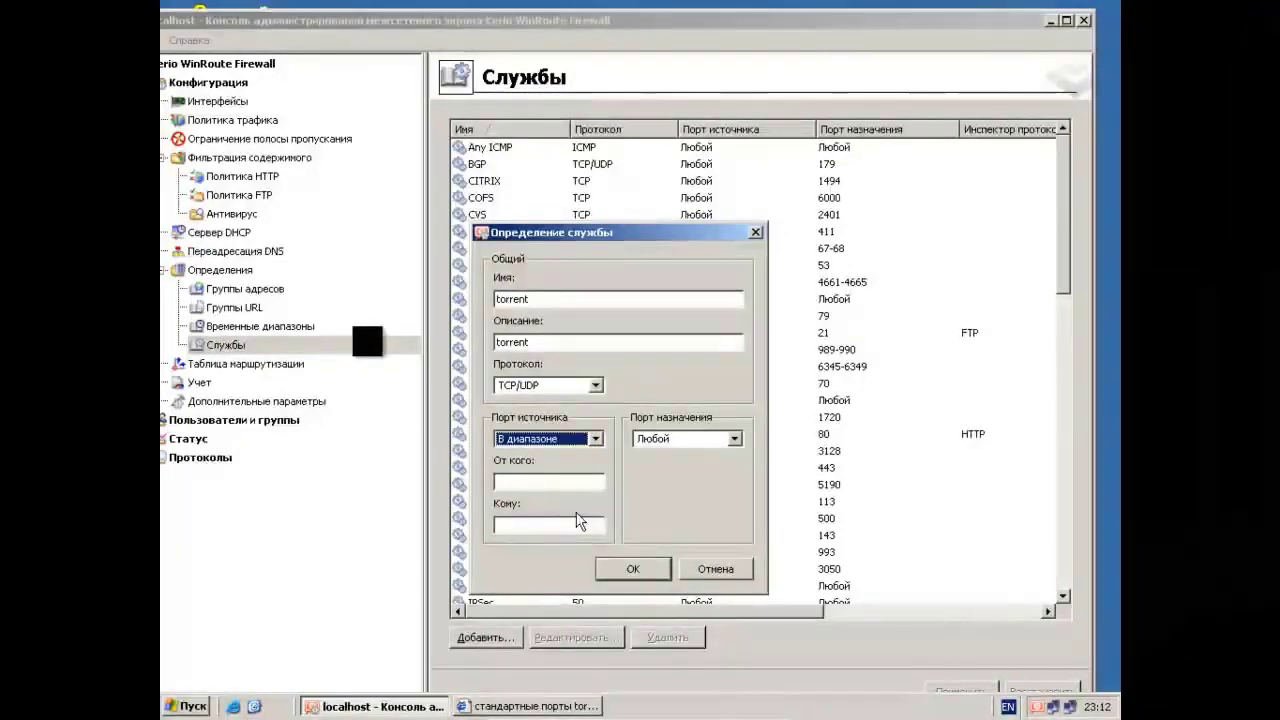
left_click(595, 439)
left_click(596, 456)
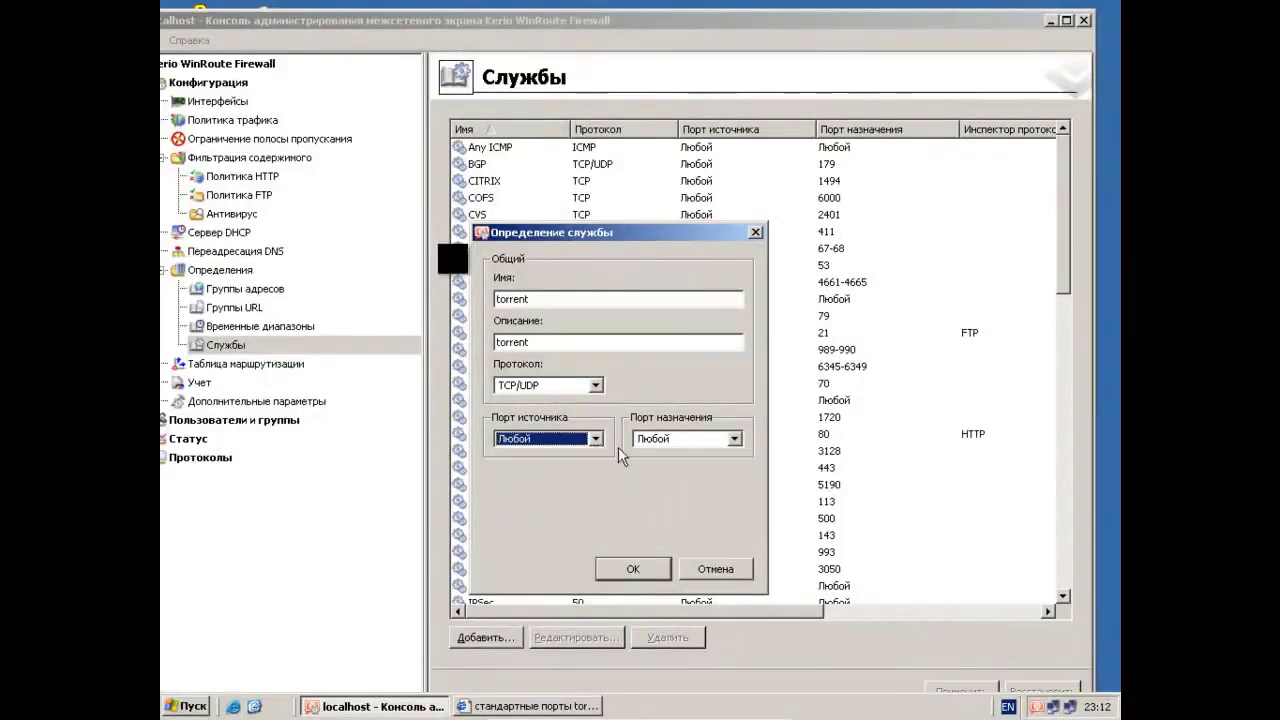
- Set the torrent service's destination port to В диапазоне and copy 40000 from the browser's search results as the range start
left_click(734, 440)
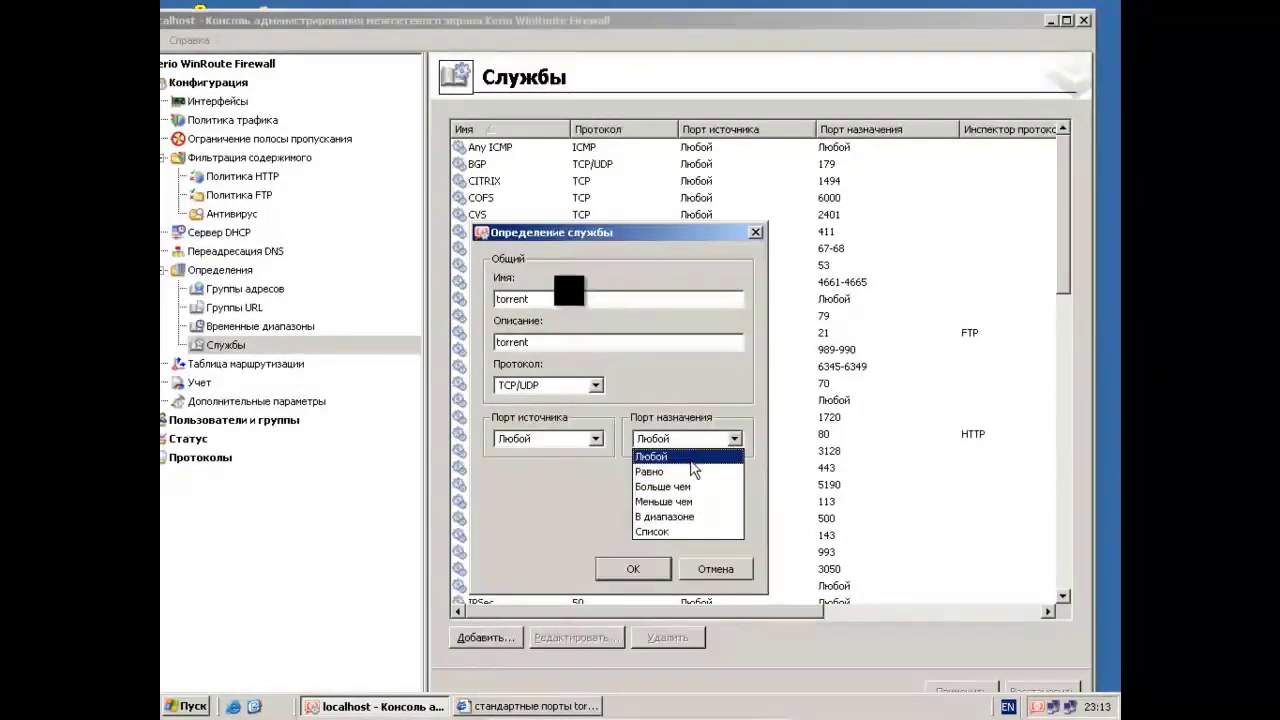
left_click(689, 517)
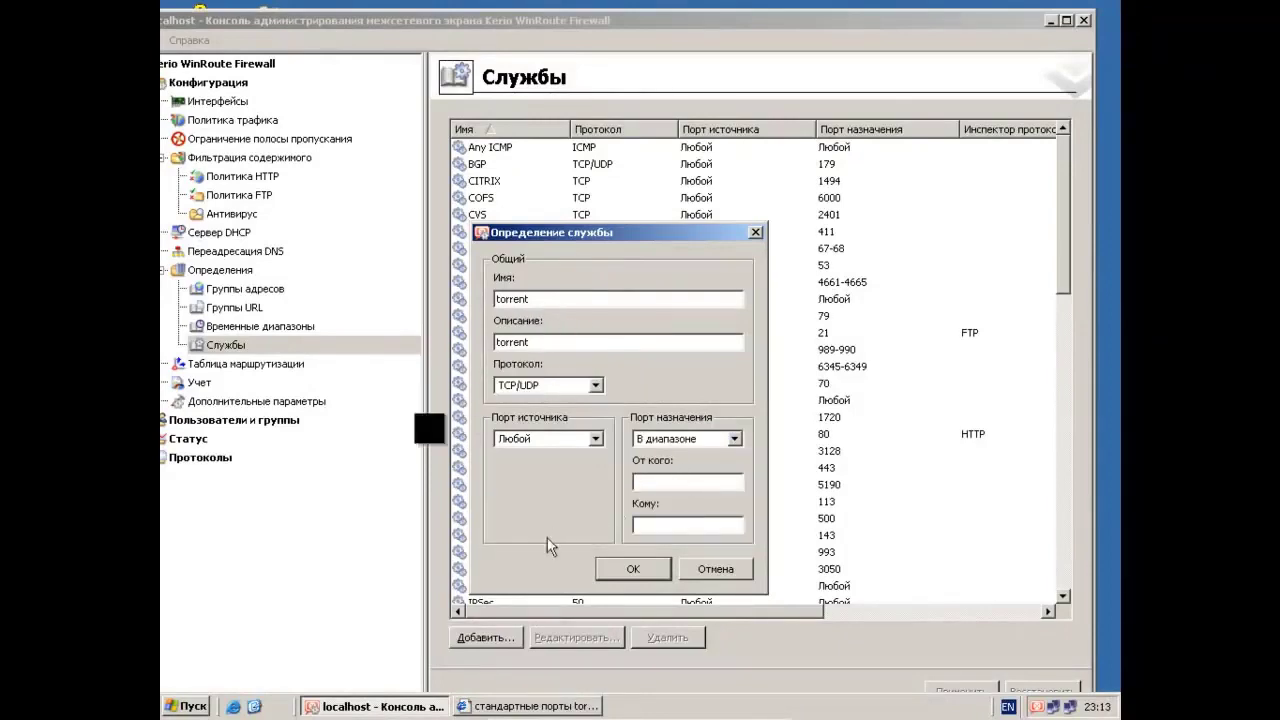
left_click(527, 706)
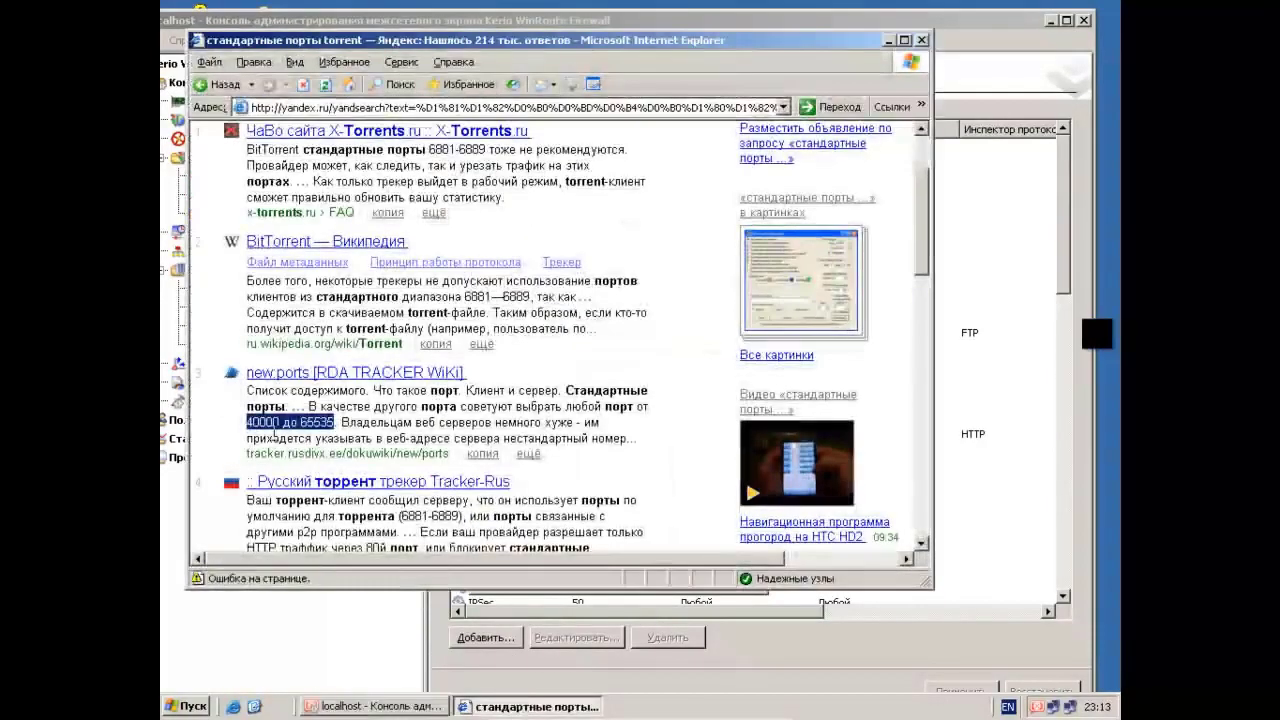
left_click(280, 422)
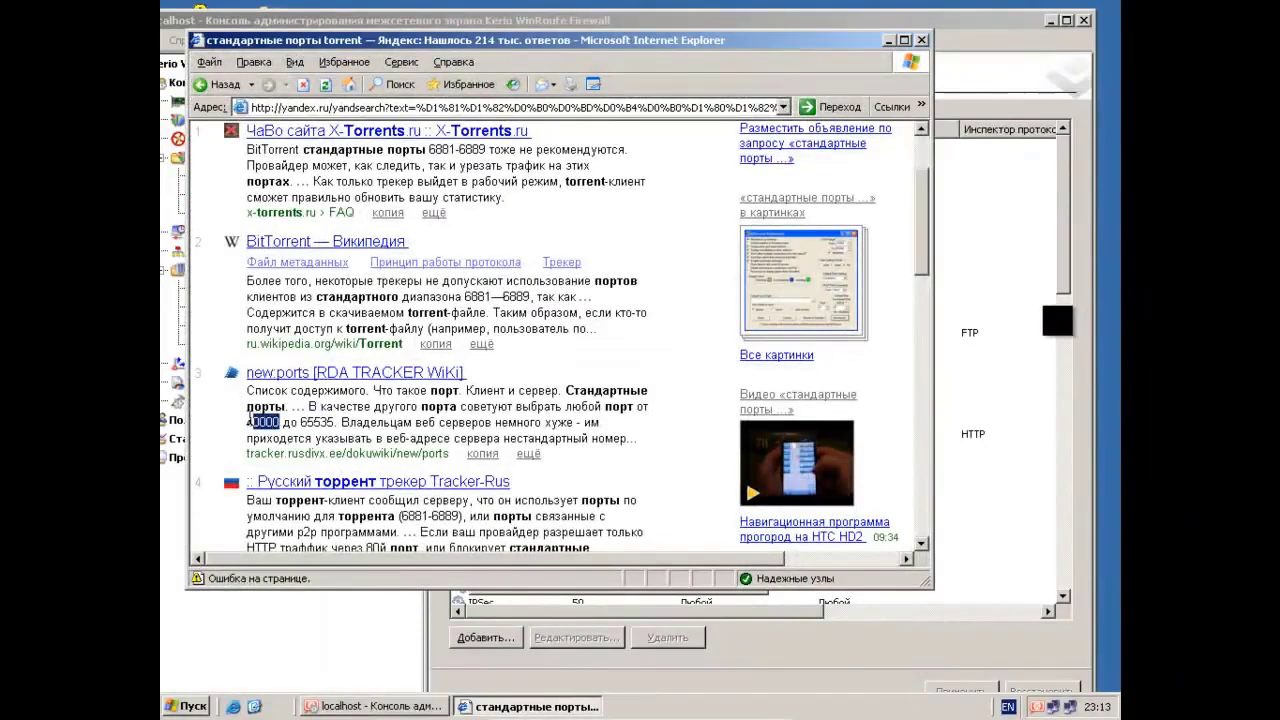
double_click(252, 422)
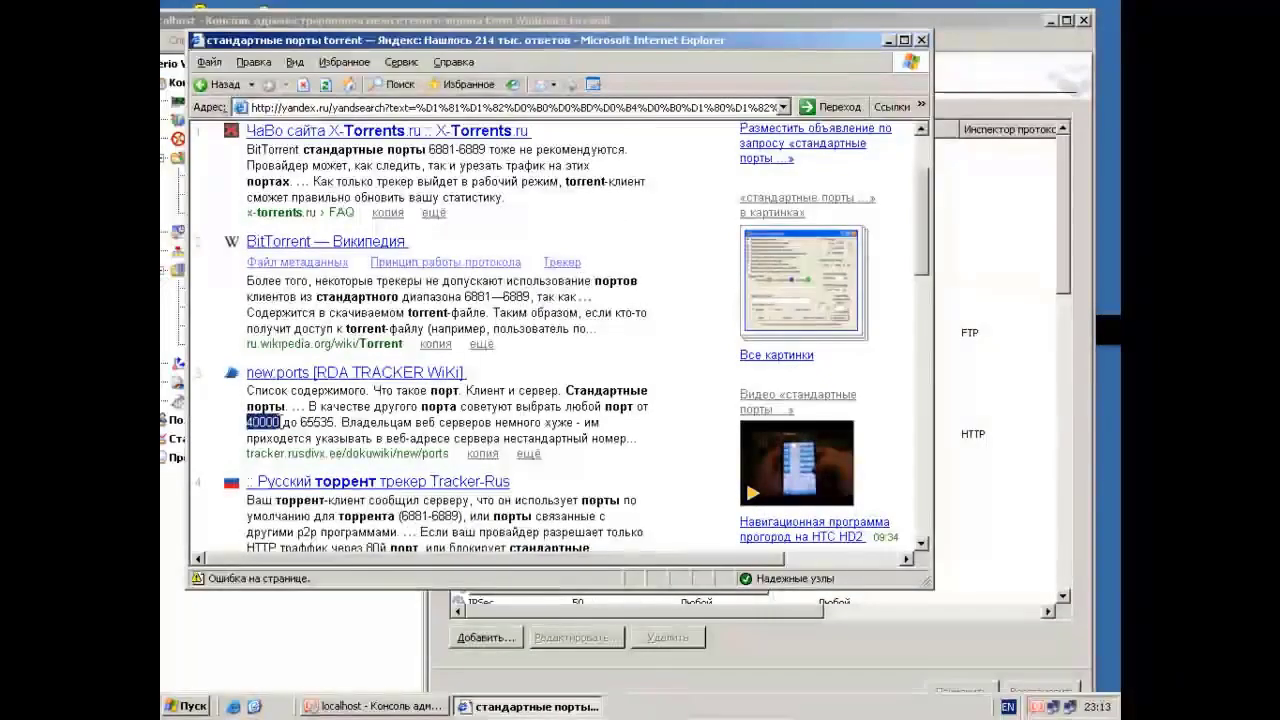
right_click(280, 425)
left_click(262, 440)
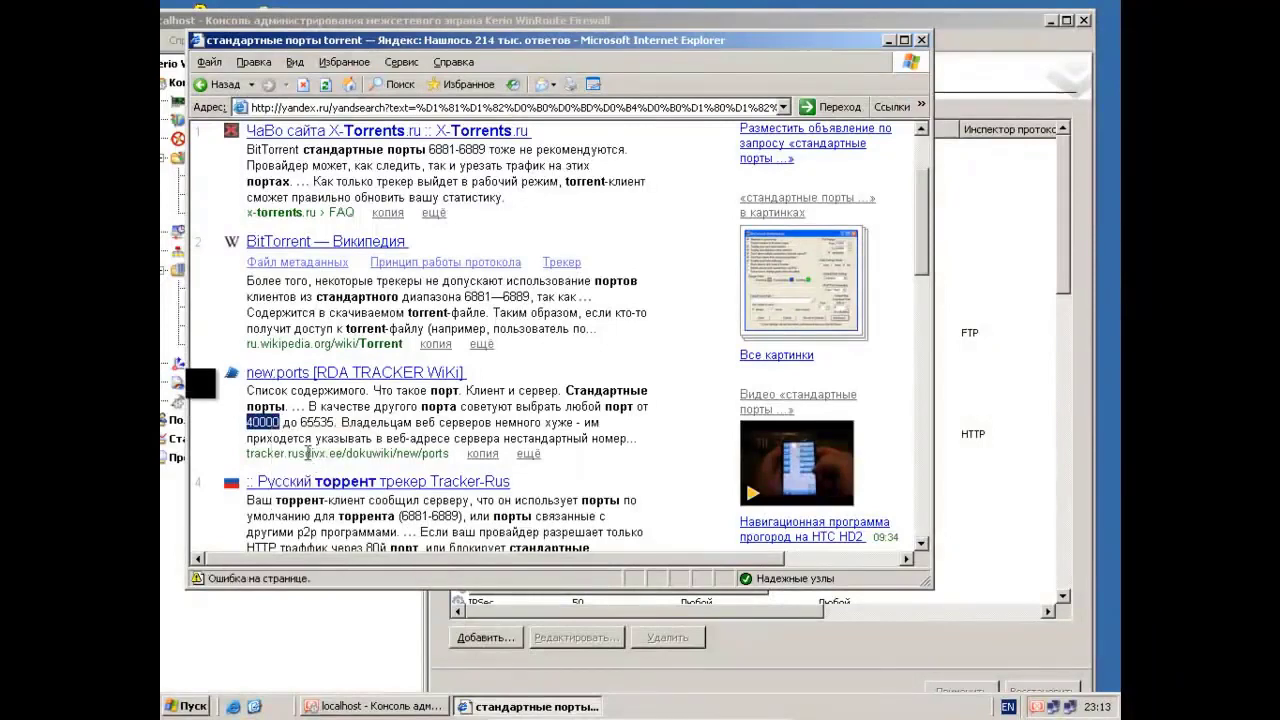
left_click(410, 703)
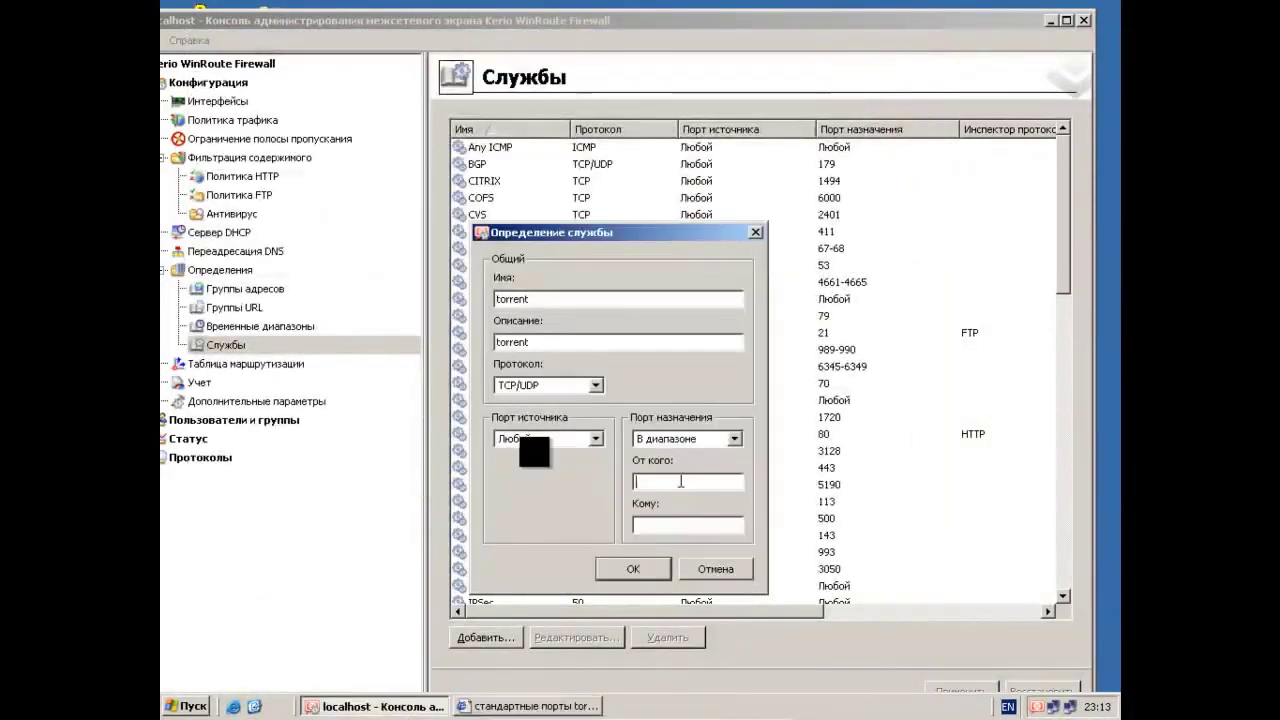
right_click(680, 481)
left_click(715, 571)
- Copy 65535 from the browser's search results as the end of the torrent service's destination port range and save the definition
left_click(530, 706)
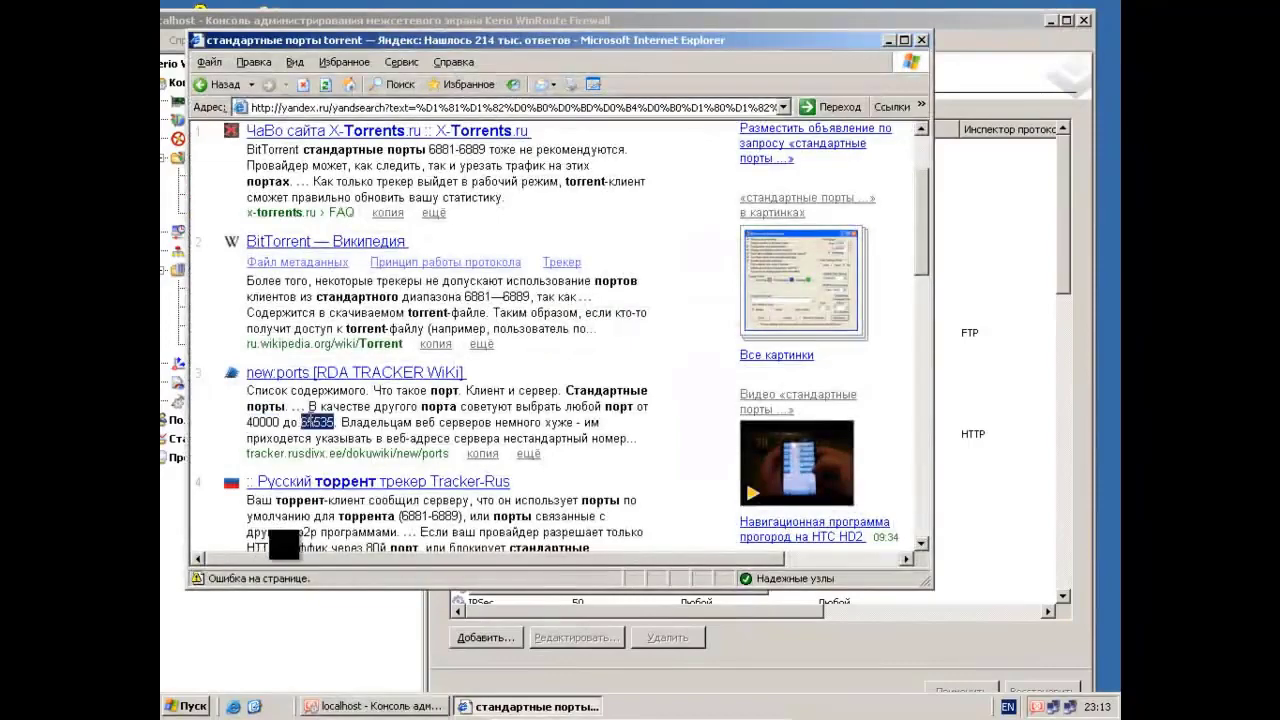
right_click(325, 425)
left_click(358, 447)
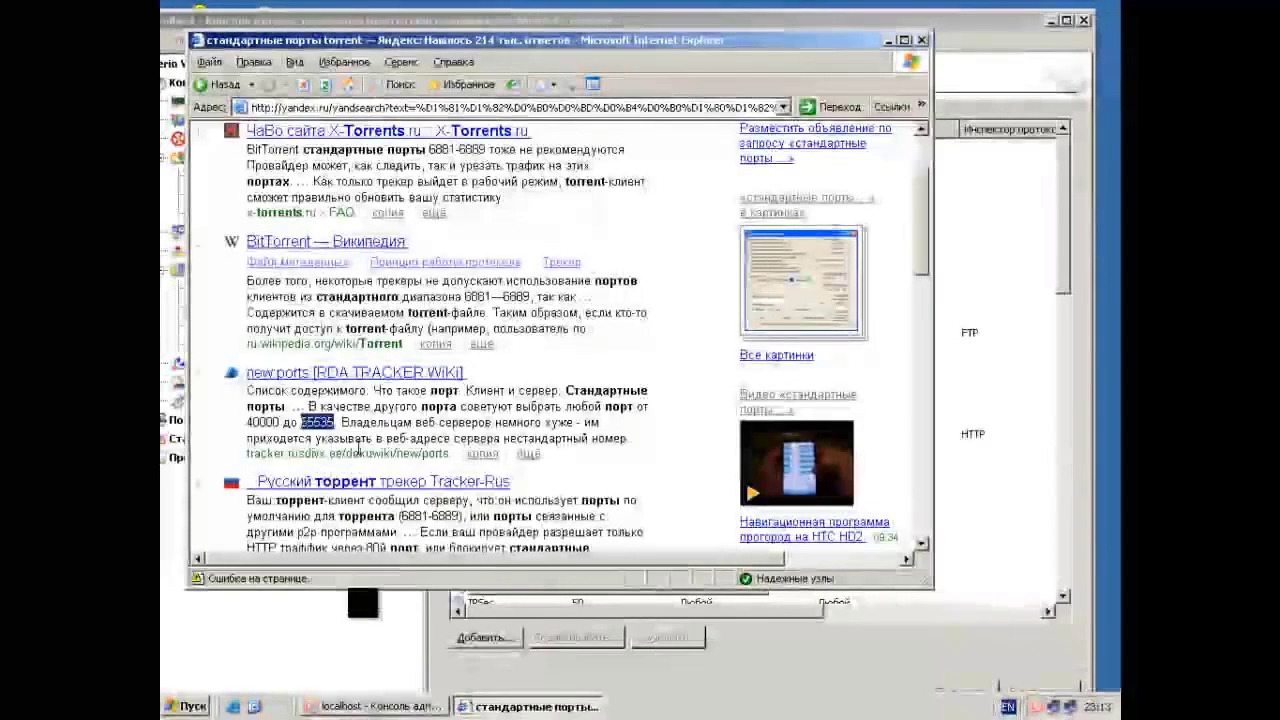
left_click(400, 705)
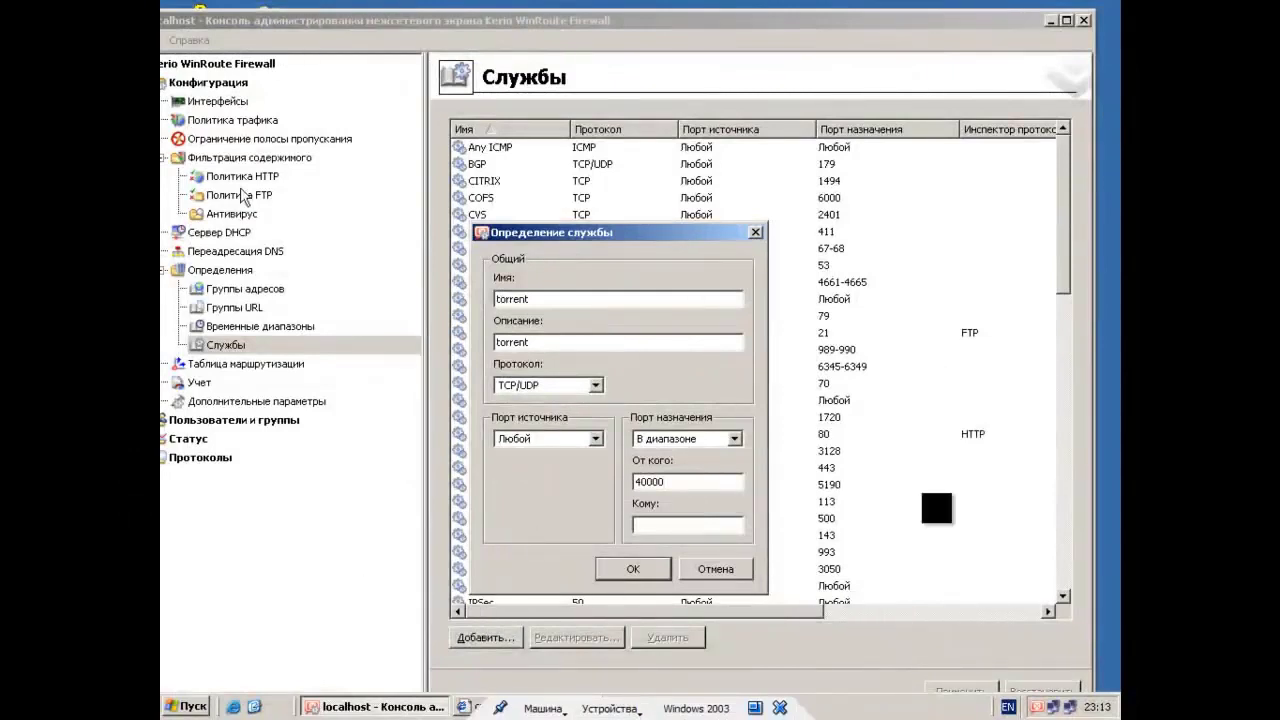
right_click(719, 522)
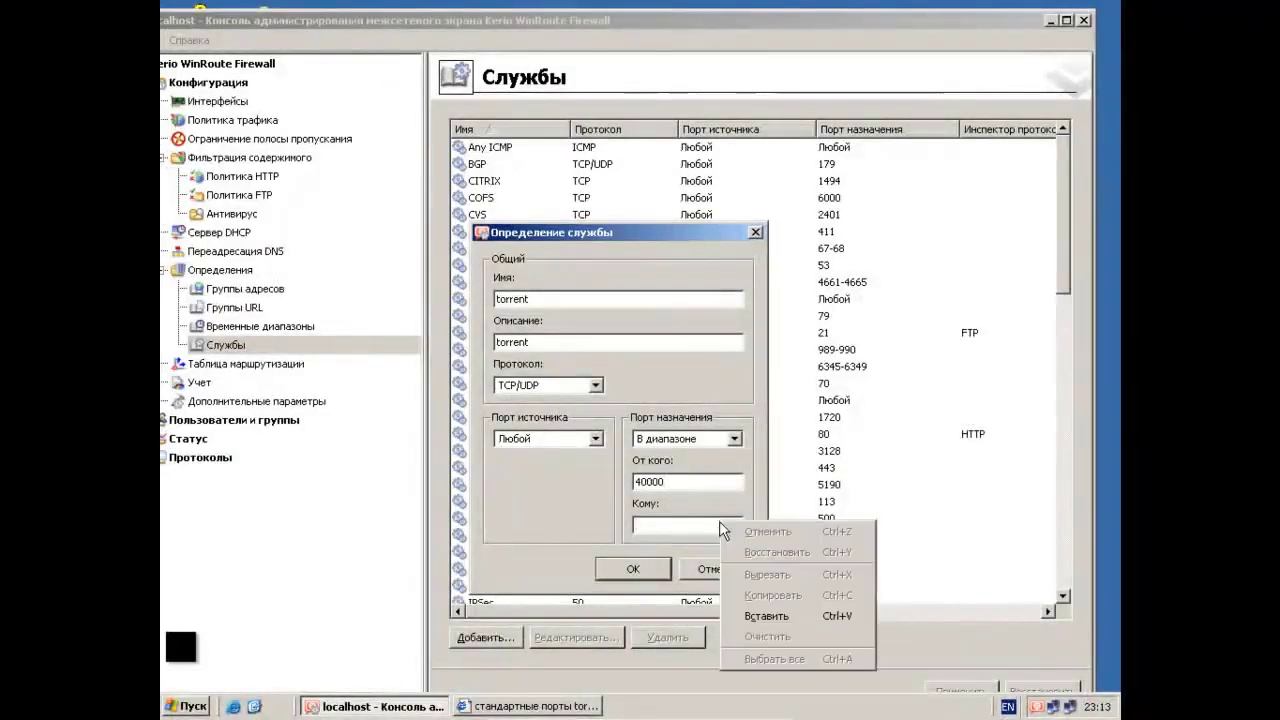
left_click(785, 603)
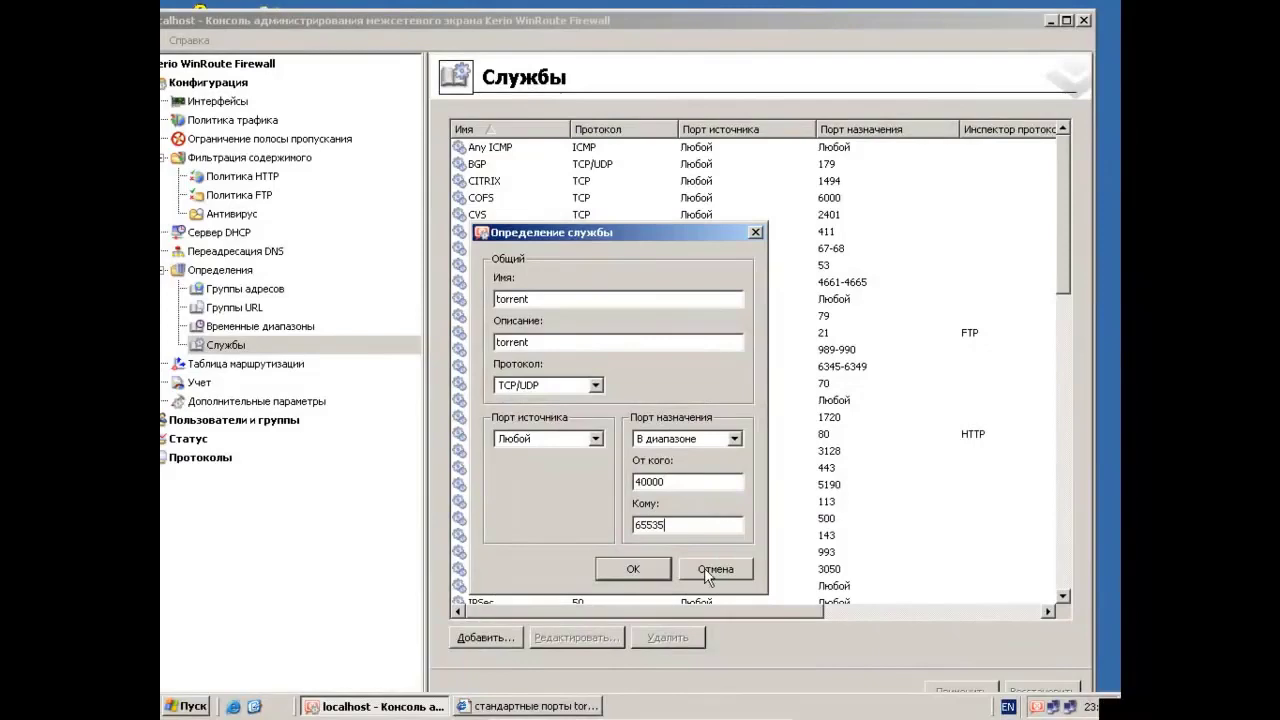
left_click(633, 569)
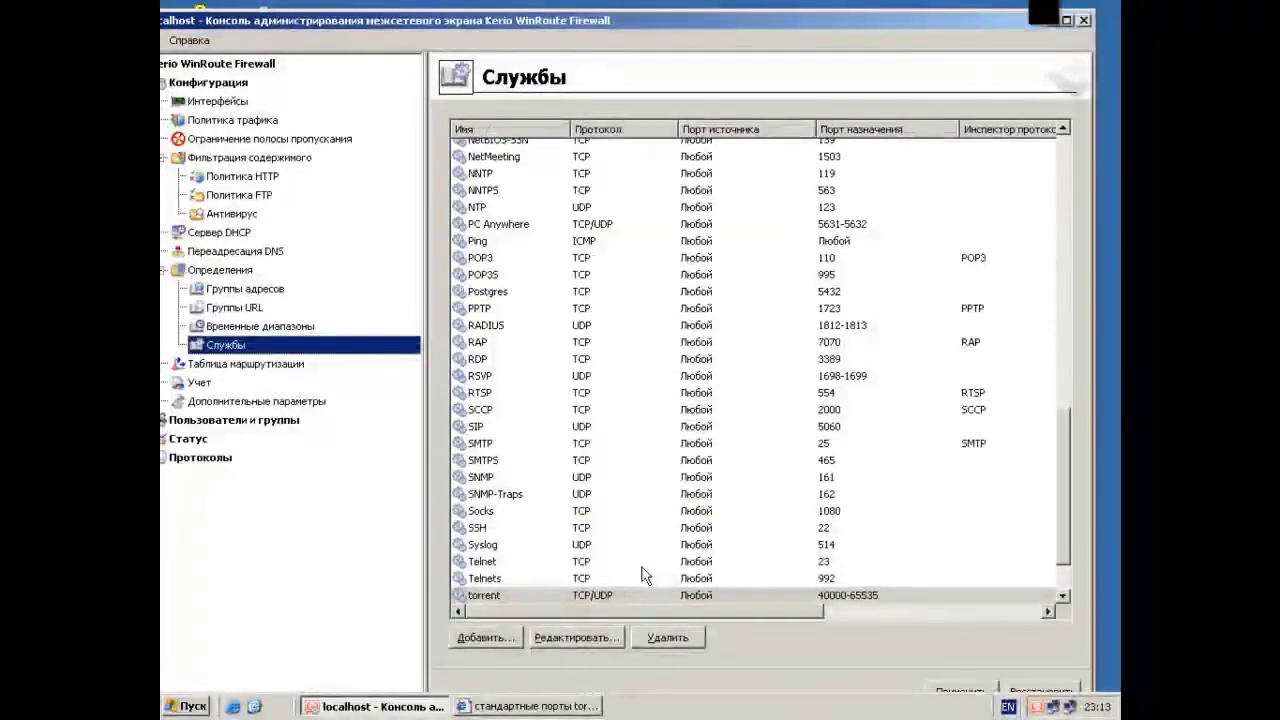
- Save the modified services while switching to Политика трафика, and open the NAT rule's service list for editing
left_click(252, 126)
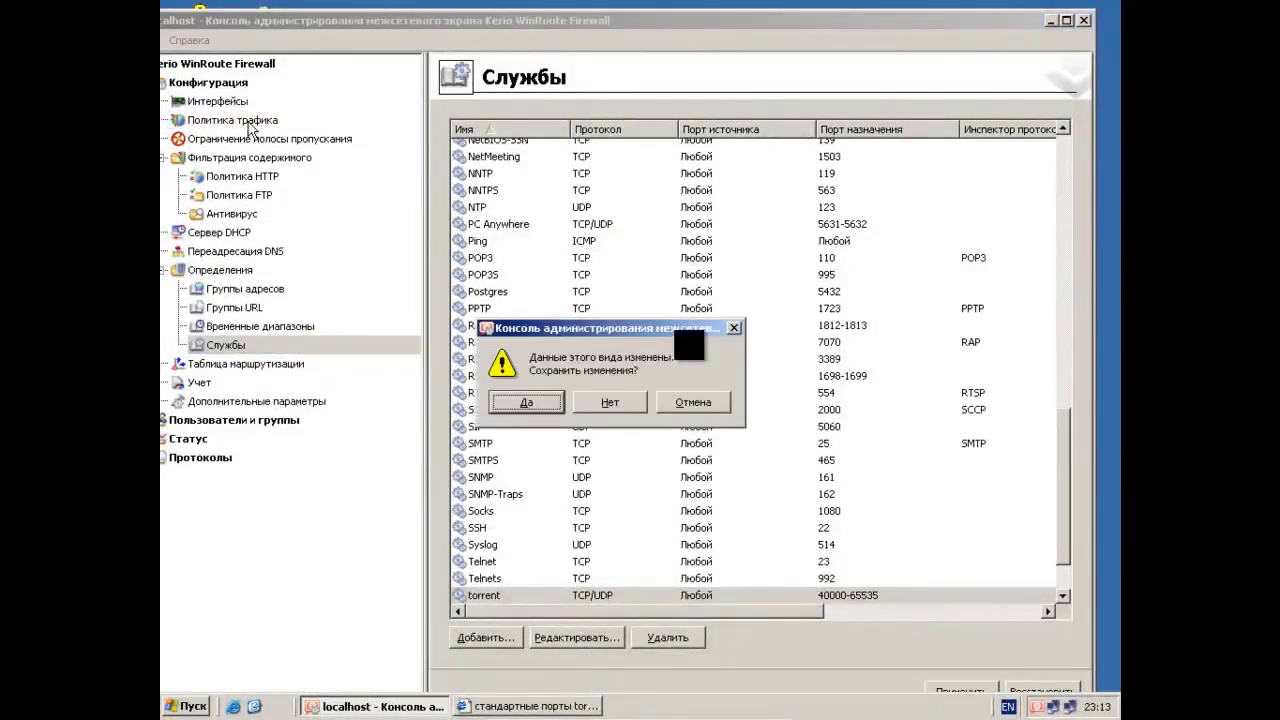
left_click(542, 406)
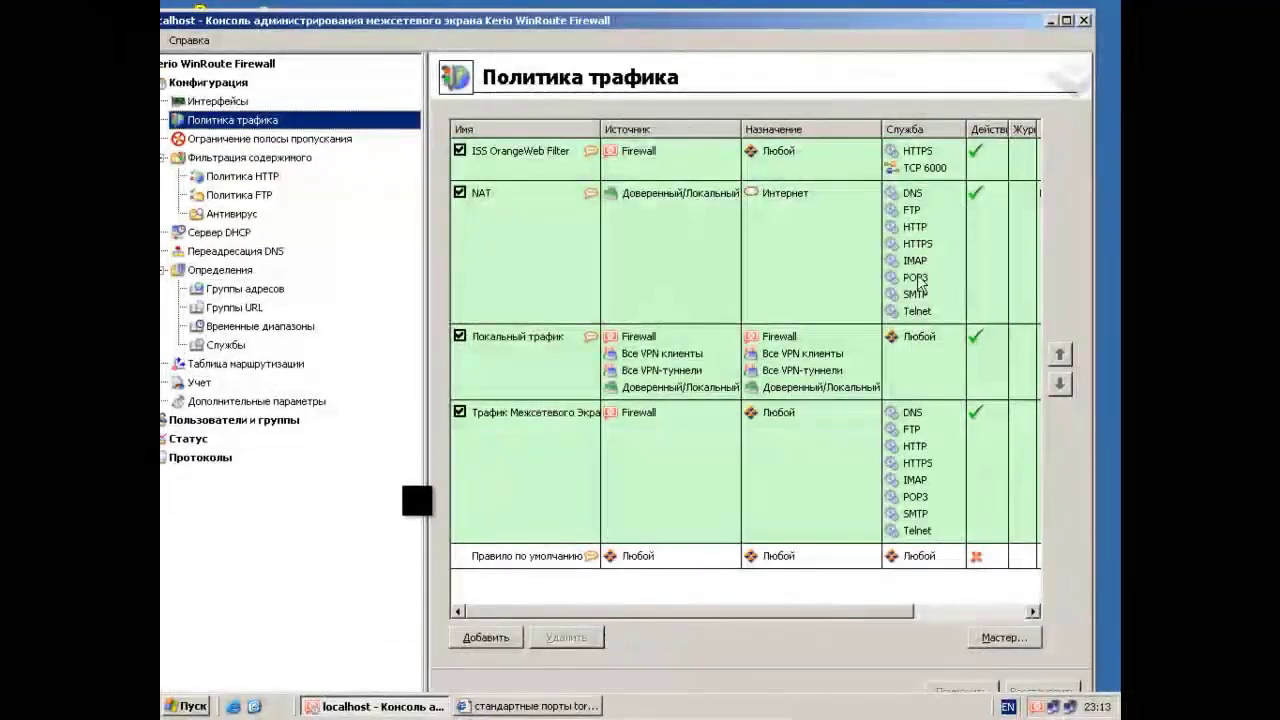
left_click(919, 284)
double_click(919, 284)
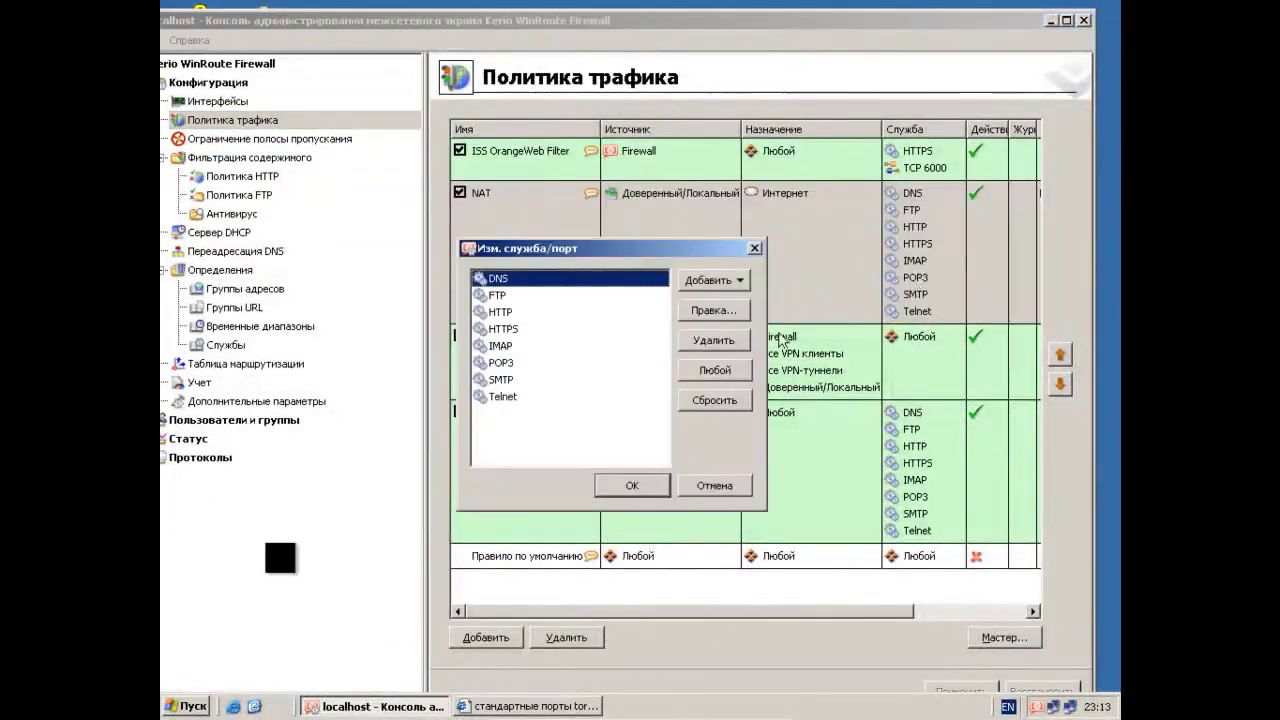
- Add the torrent service to the services allowed by the NAT rule and confirm the list
left_click(712, 281)
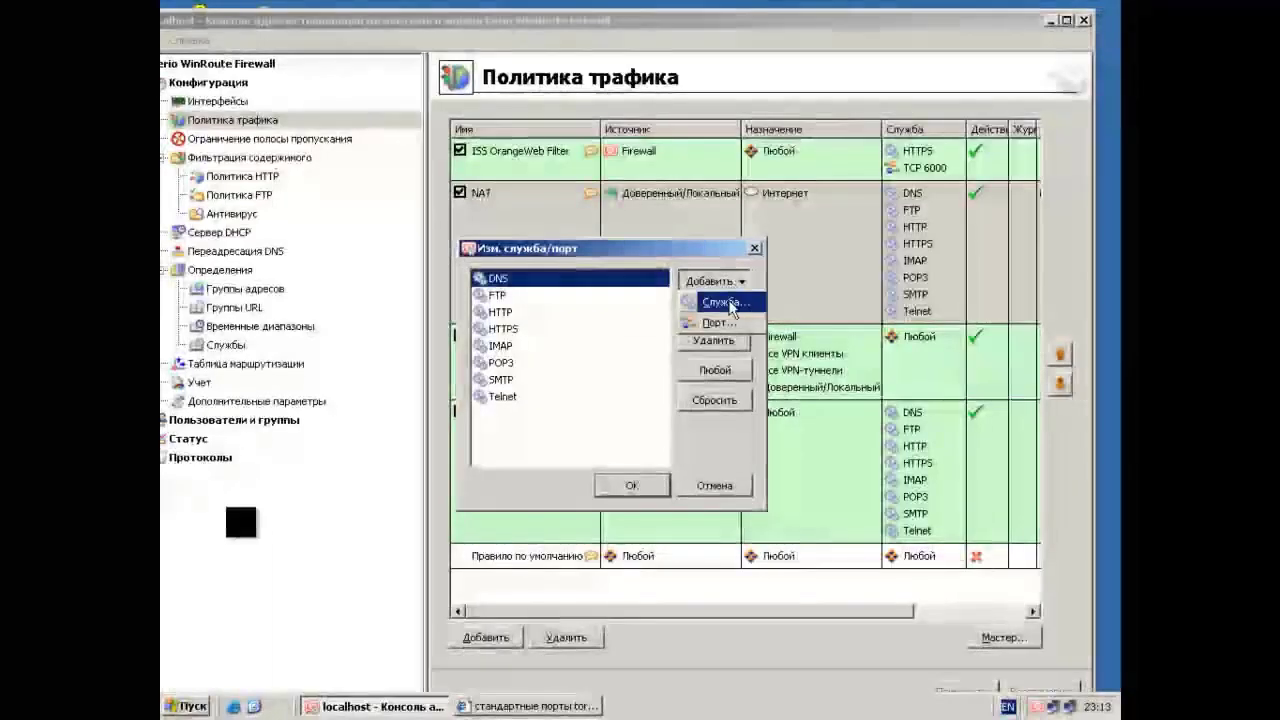
left_click(710, 303)
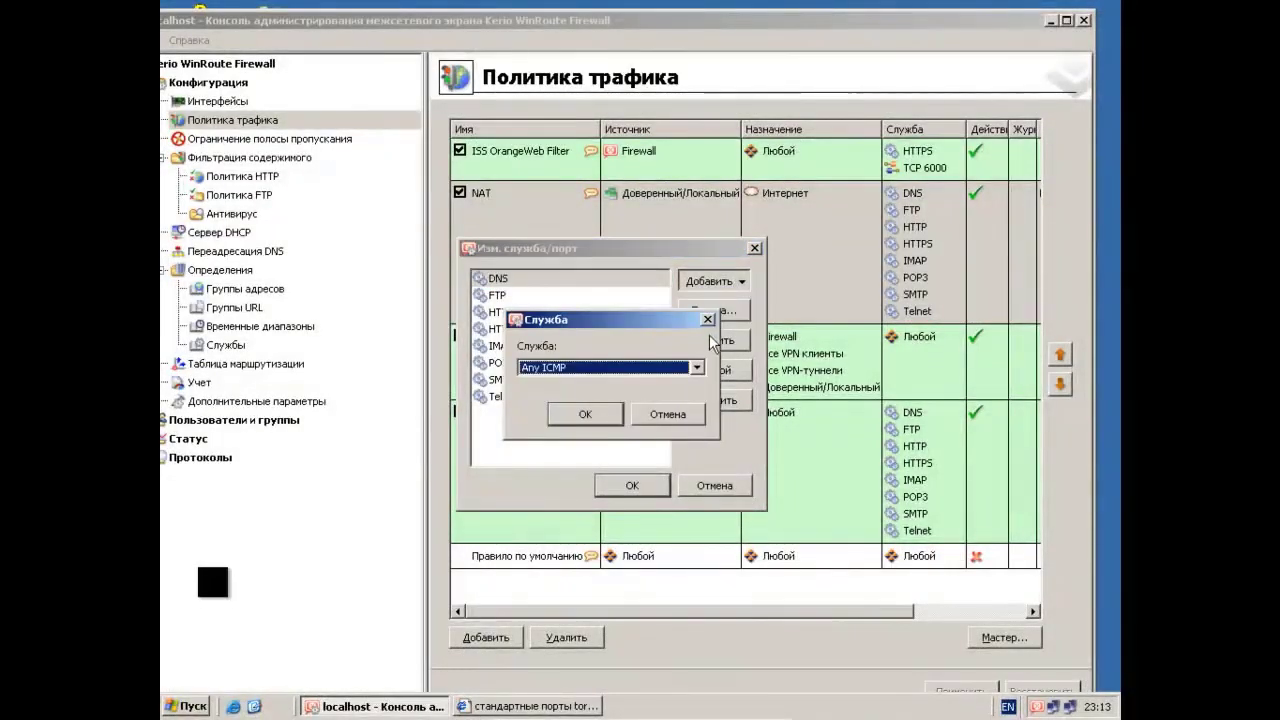
left_click(697, 369)
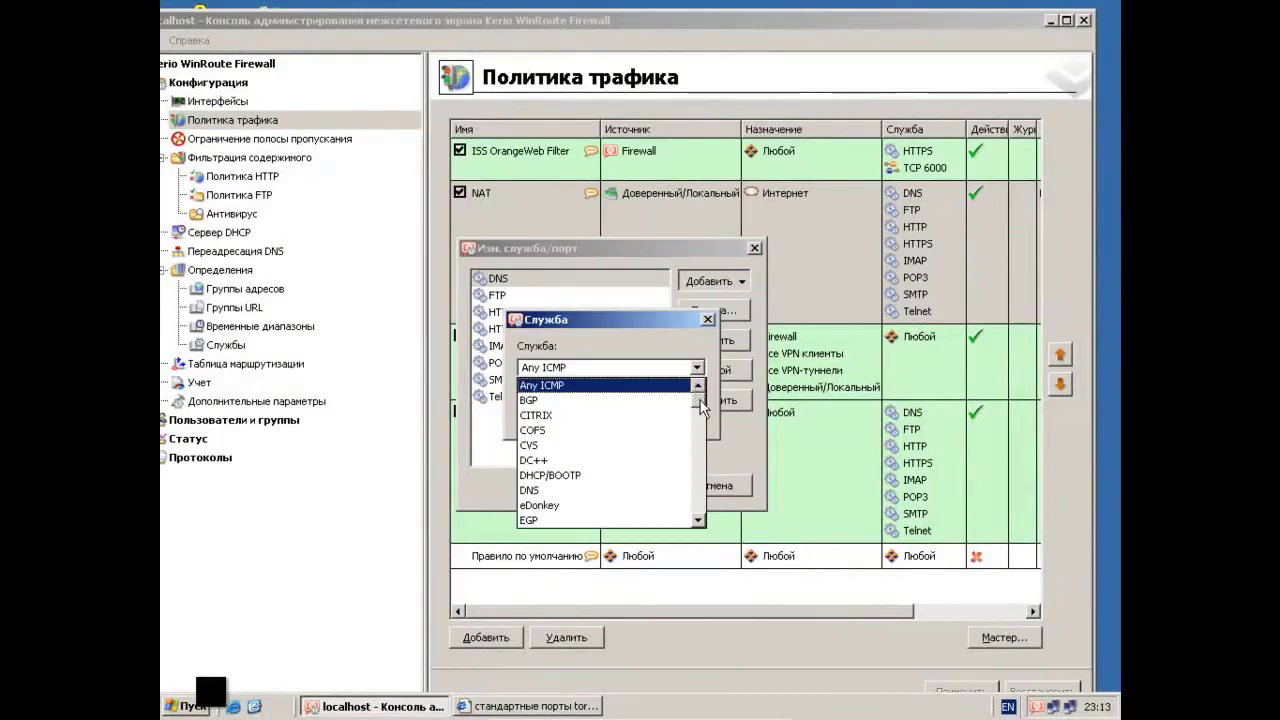
left_click_drag(700, 401, 699, 505)
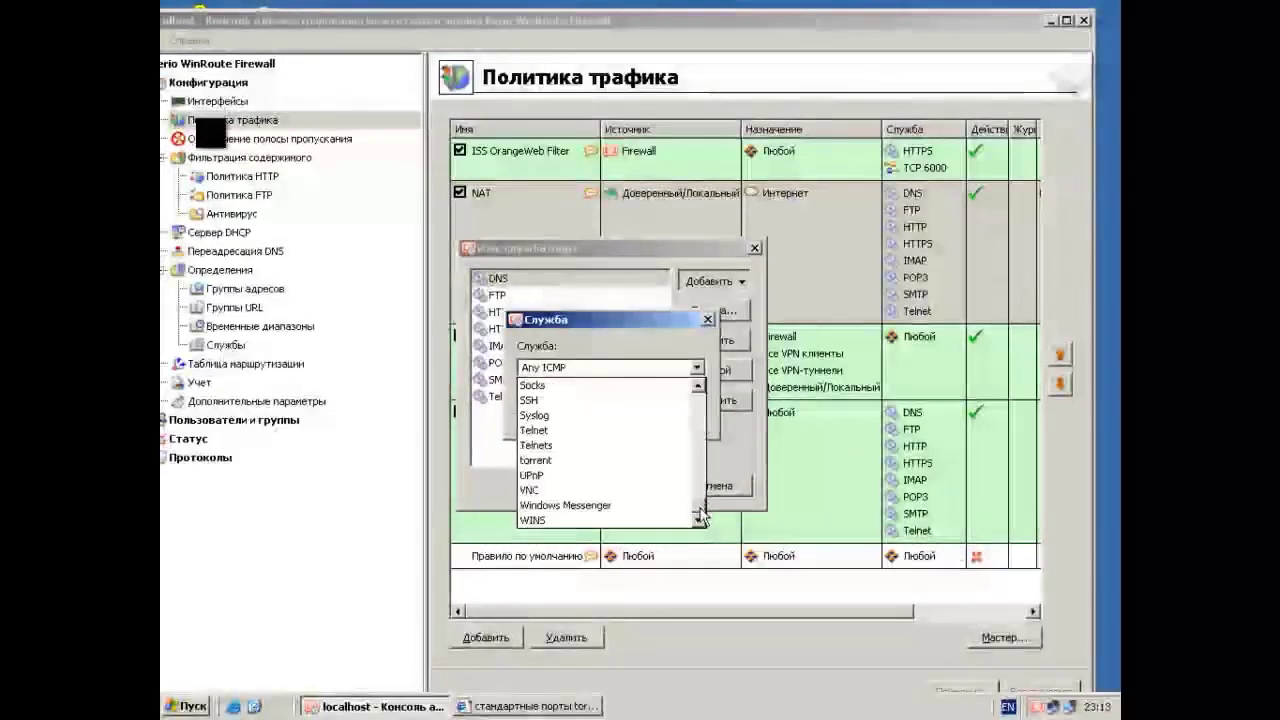
left_click(538, 462)
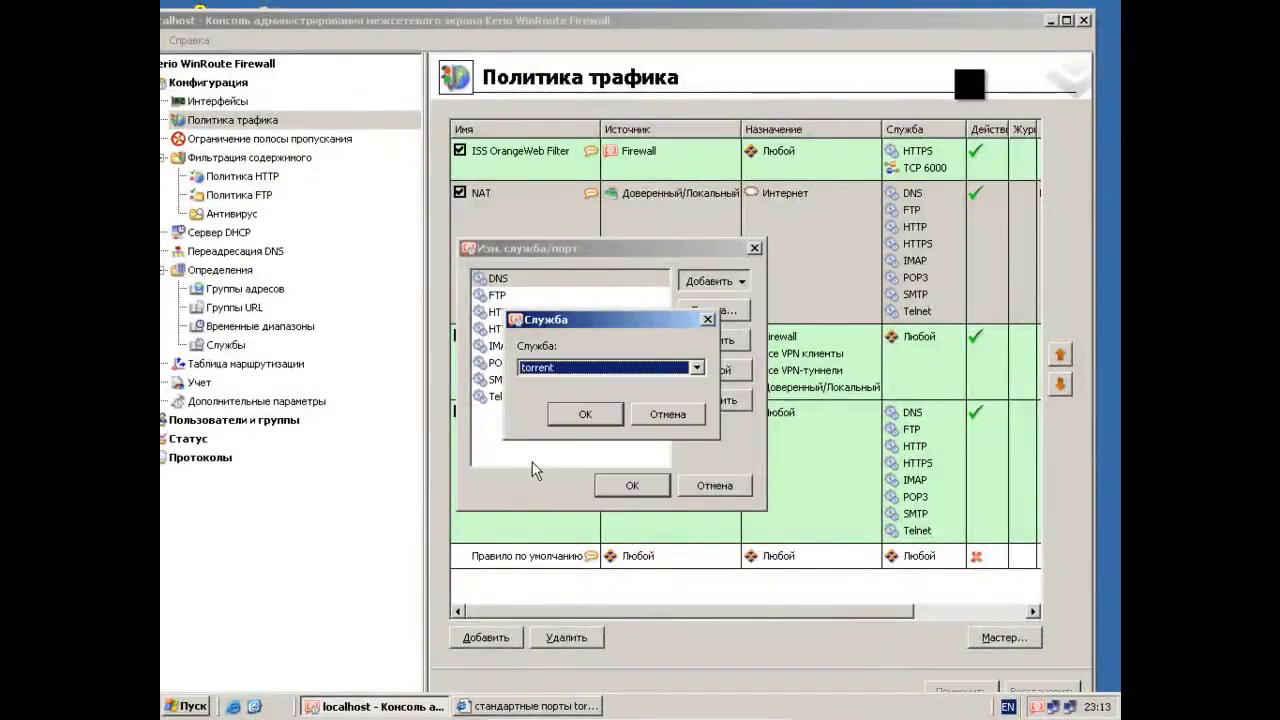
left_click(578, 414)
left_click(630, 484)
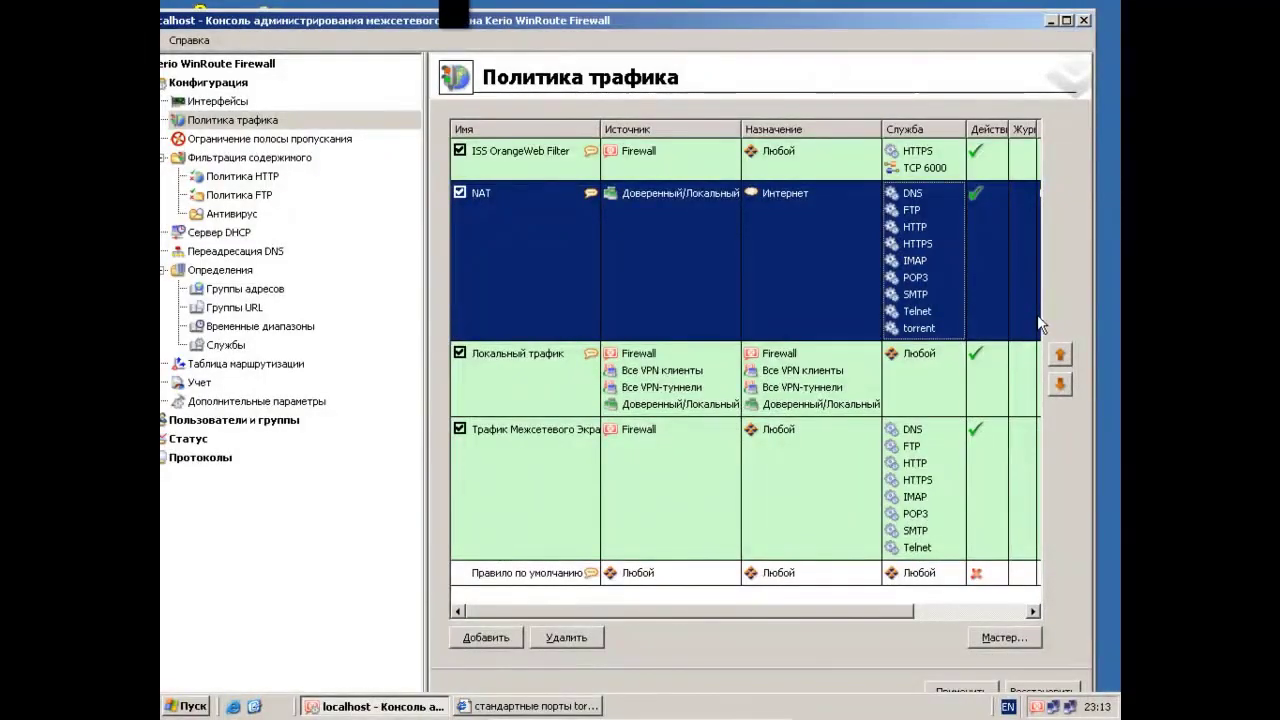
- Apply the traffic policy changes in the maximized console, and clear the desktop by minimizing the console and closing the browser
double_click(1003, 28)
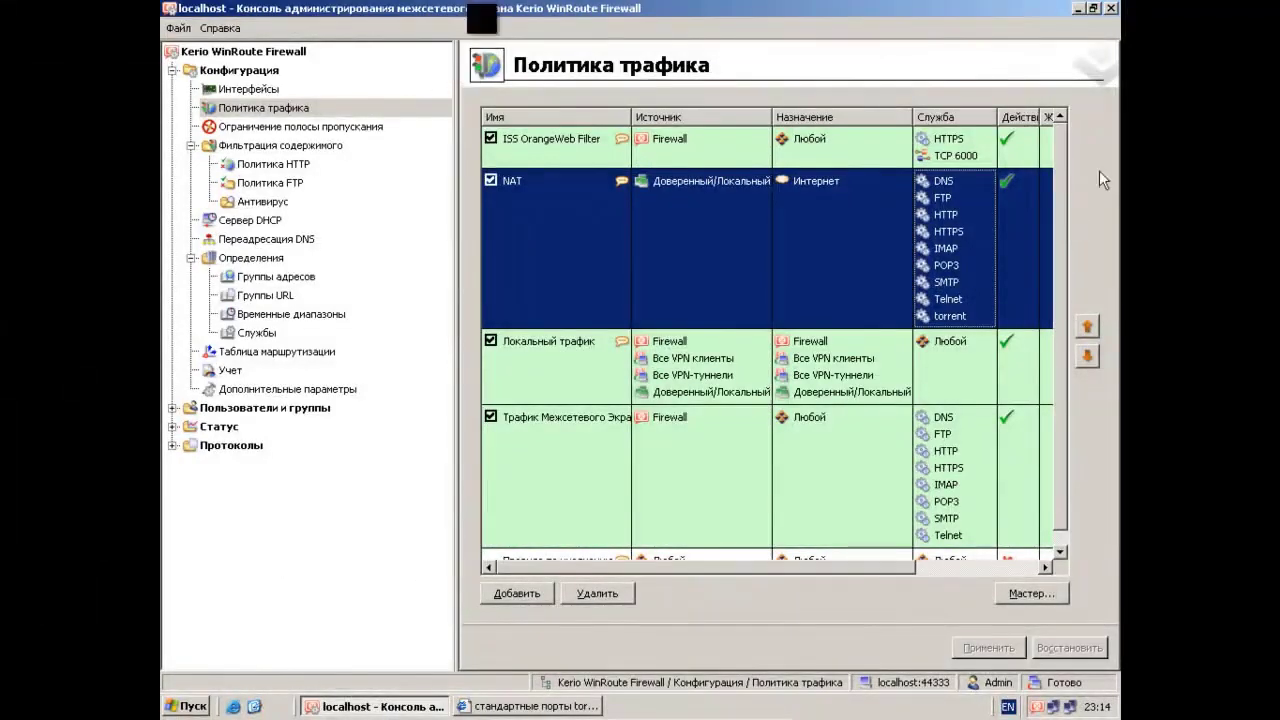
left_click(1077, 9)
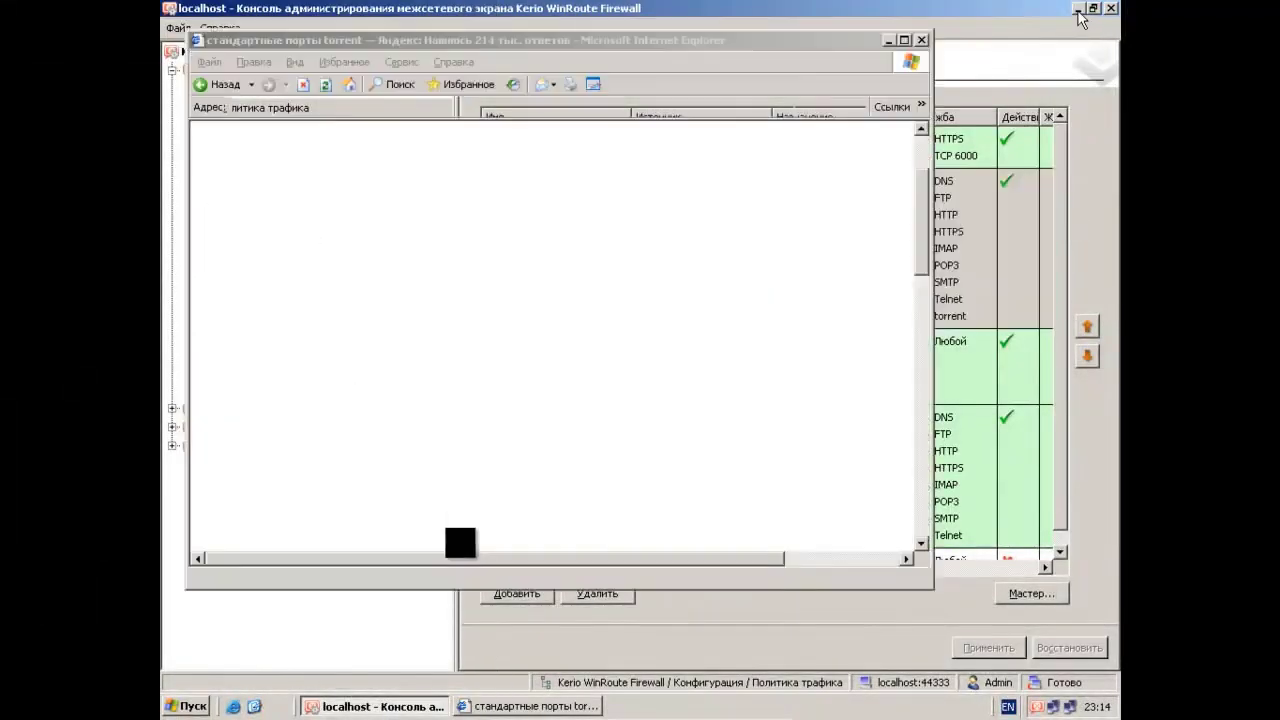
left_click(921, 41)
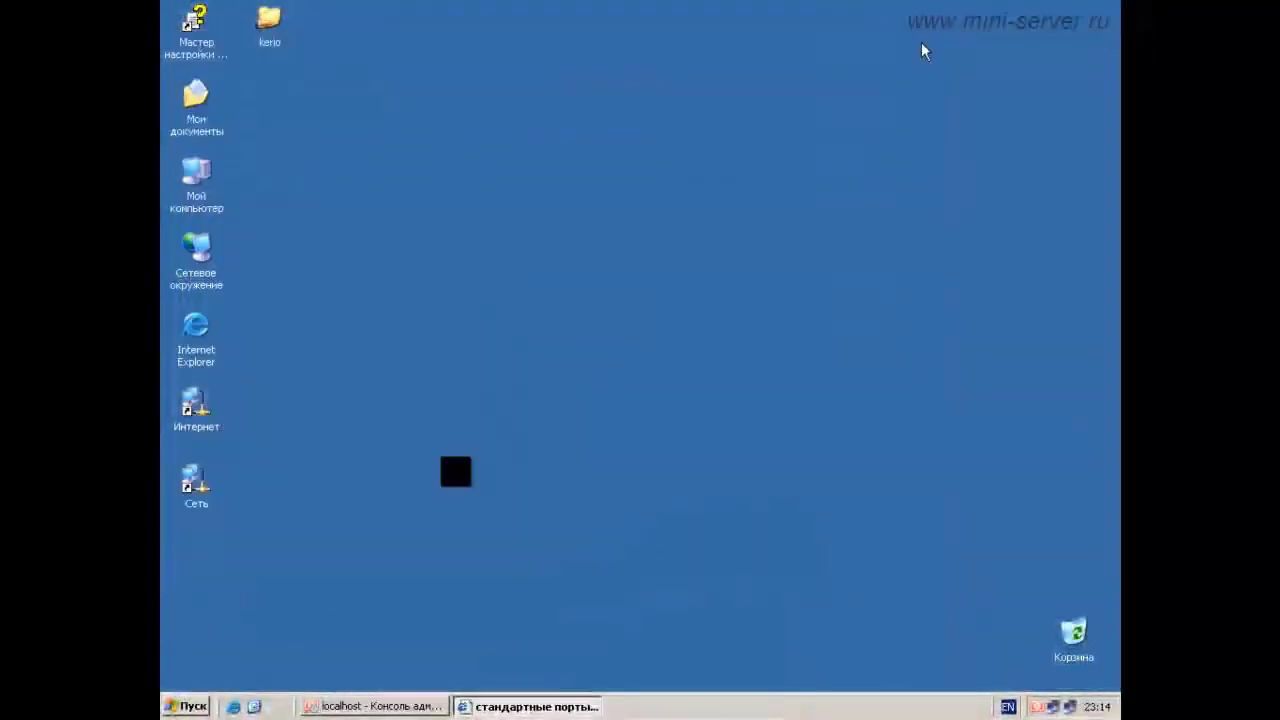